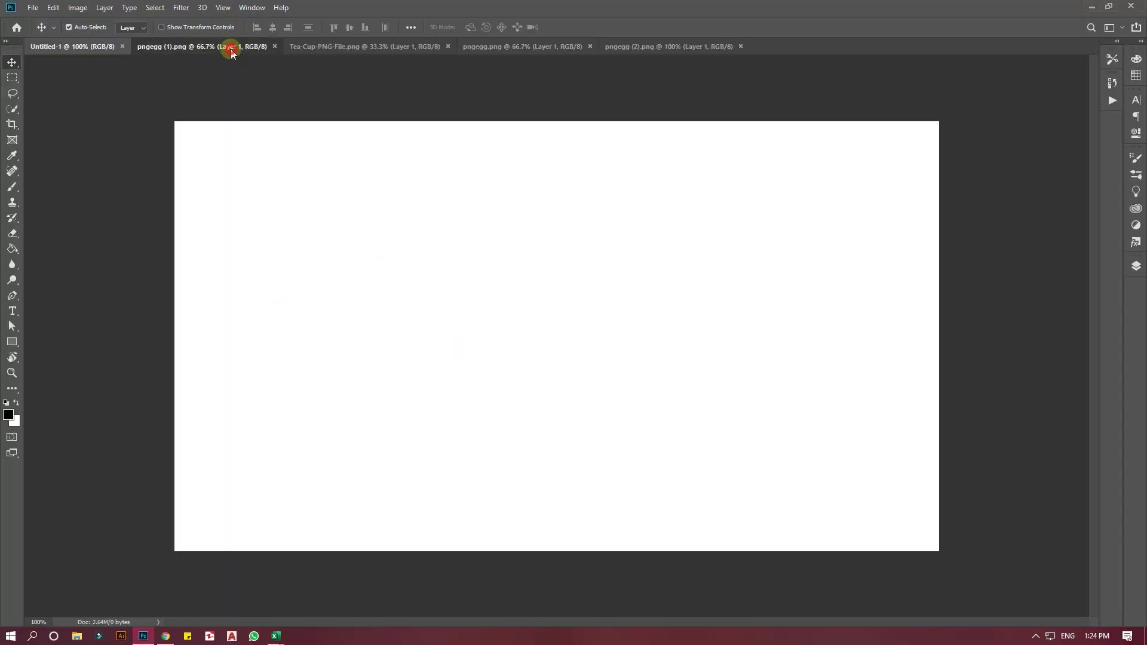
# - Drag the teacup image from its tab into the blank Untitled-1 composition
pyautogui.click(232, 48)
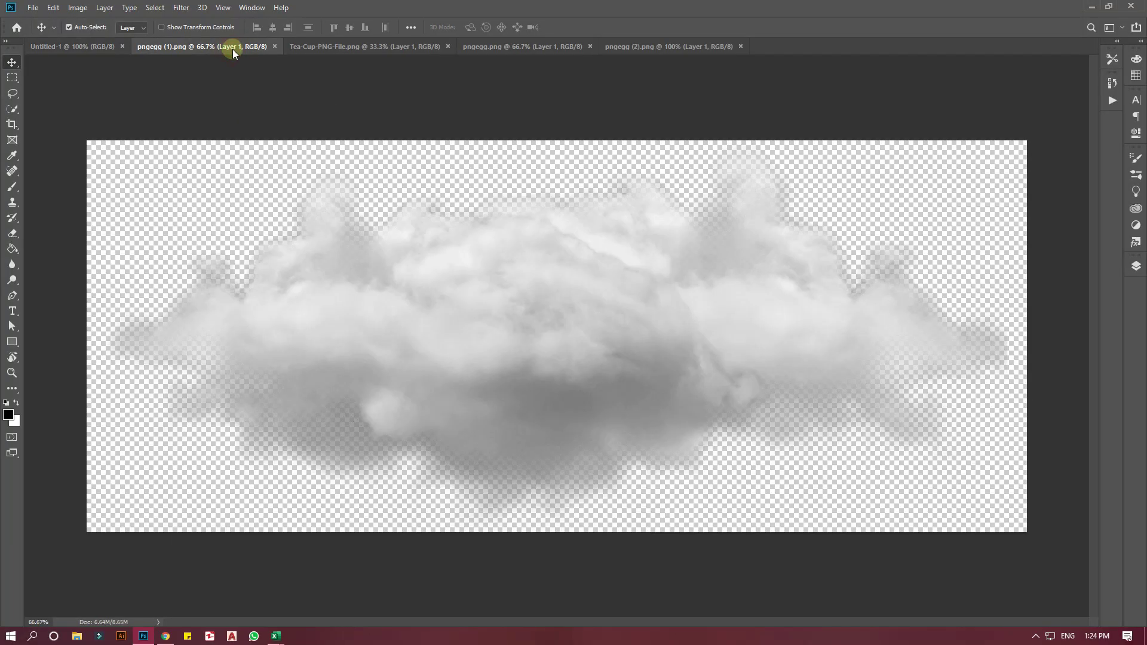
pyautogui.click(367, 48)
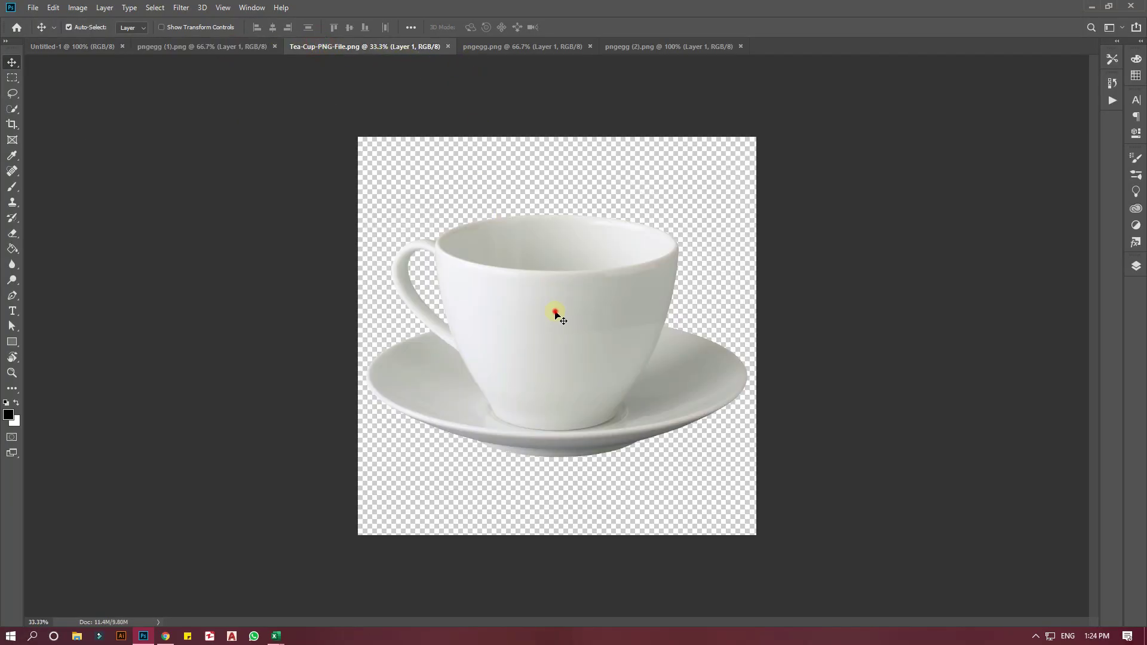
pyautogui.moveTo(556, 314)
pyautogui.mouseDown()
pyautogui.moveTo(109, 54)
pyautogui.moveTo(571, 357)
pyautogui.mouseUp()
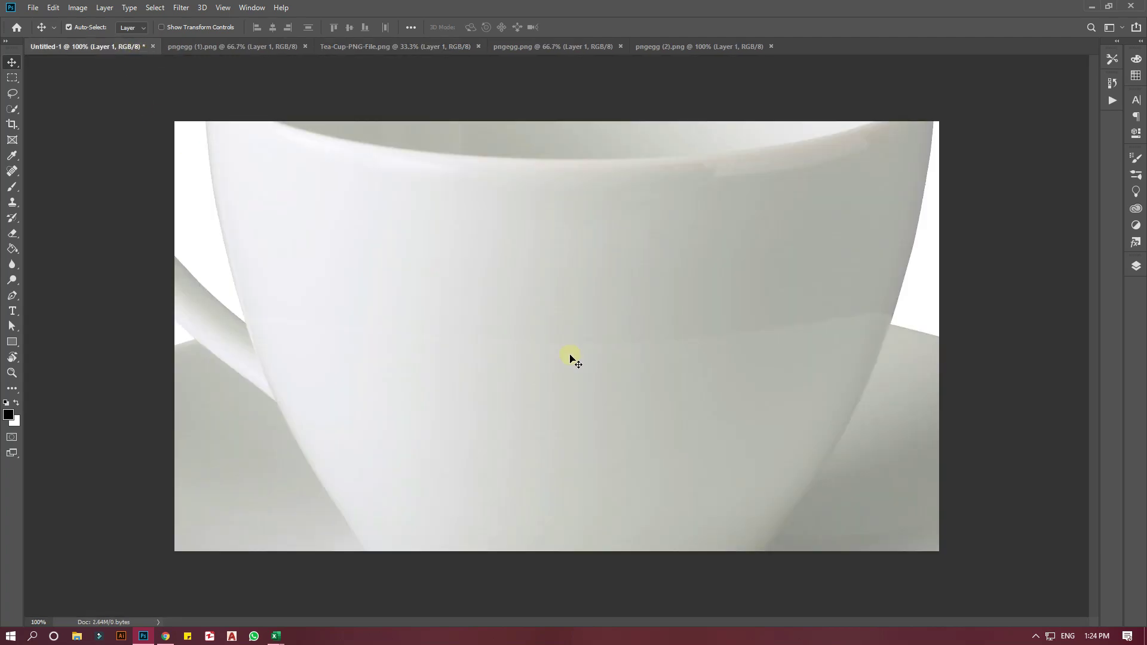
# - Scale the teacup down to fit and centre it on the canvas
pyautogui.hotkey('ctrl', 't')
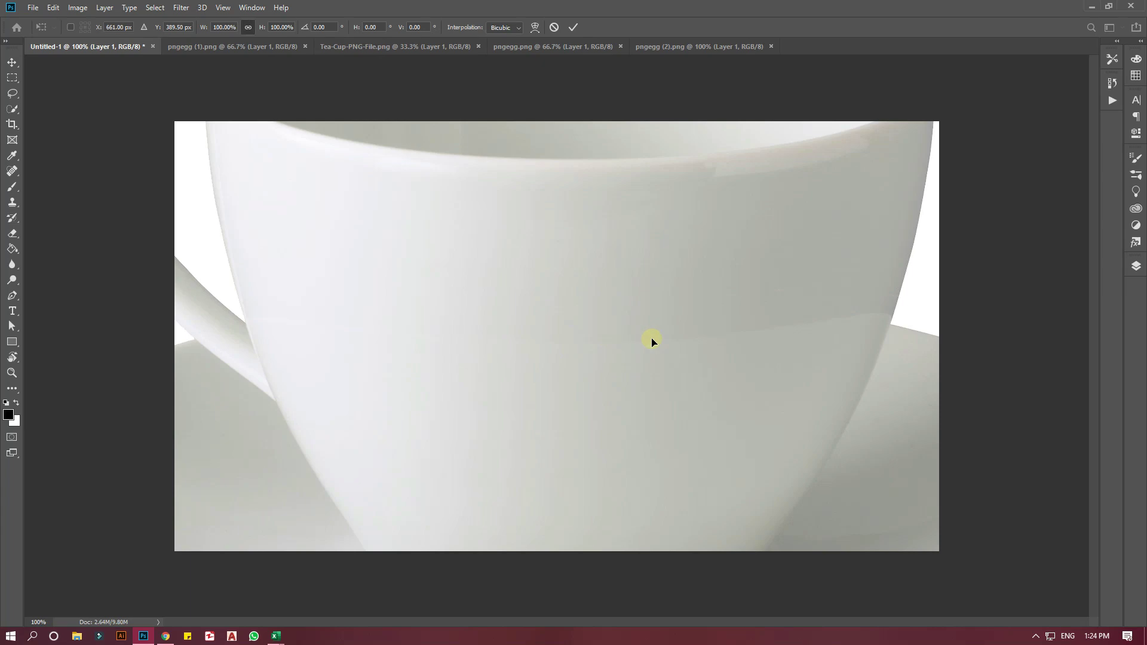
pyautogui.hotkey('ctrl', '-')
pyautogui.hotkey('ctrl', '-')
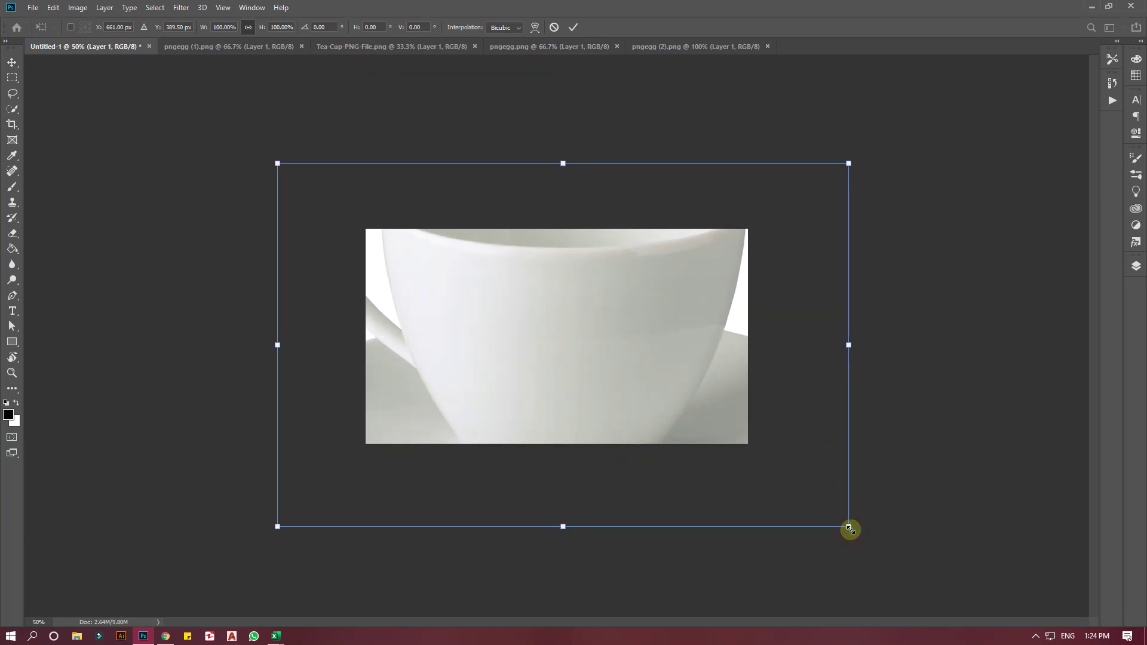
pyautogui.moveTo(850, 528); pyautogui.dragTo(636, 404)
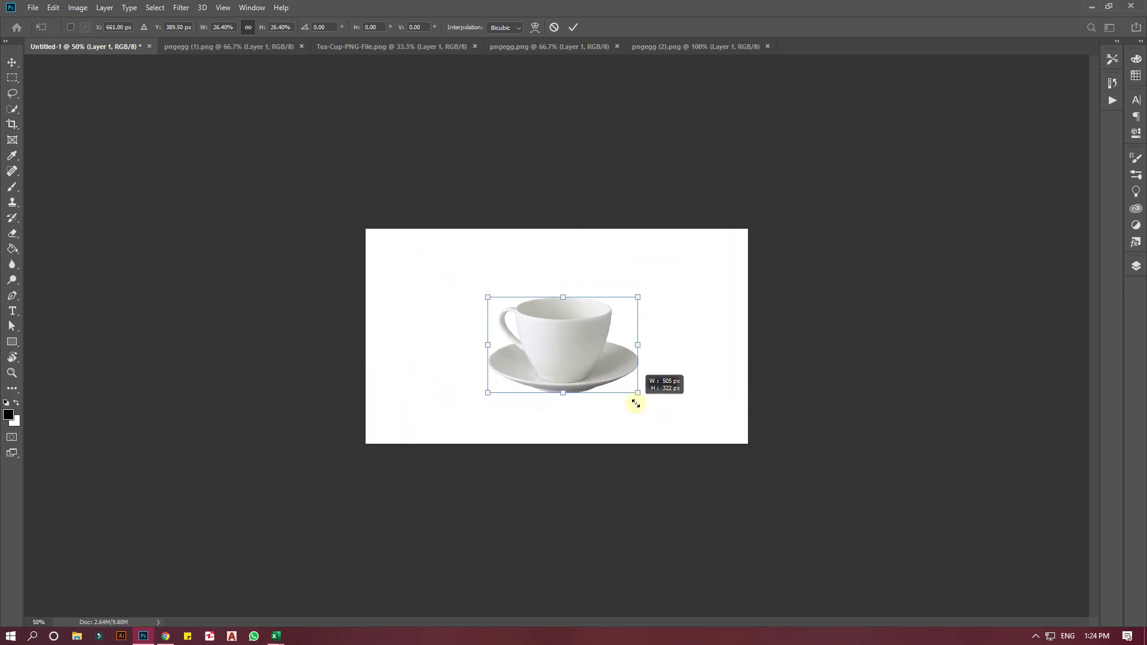
pyautogui.hotkey('ctrl', '0')
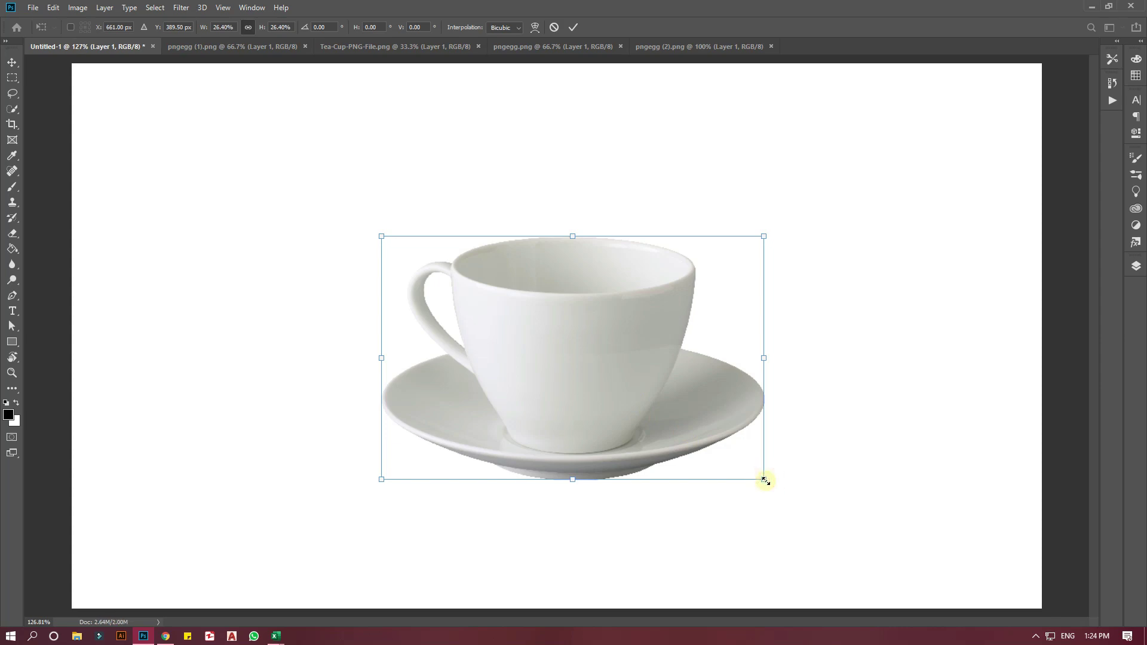
pyautogui.moveTo(766, 481)
pyautogui.mouseDown()
pyautogui.moveTo(777, 501)
pyautogui.moveTo(778, 491)
pyautogui.mouseUp()
pyautogui.press('Return')
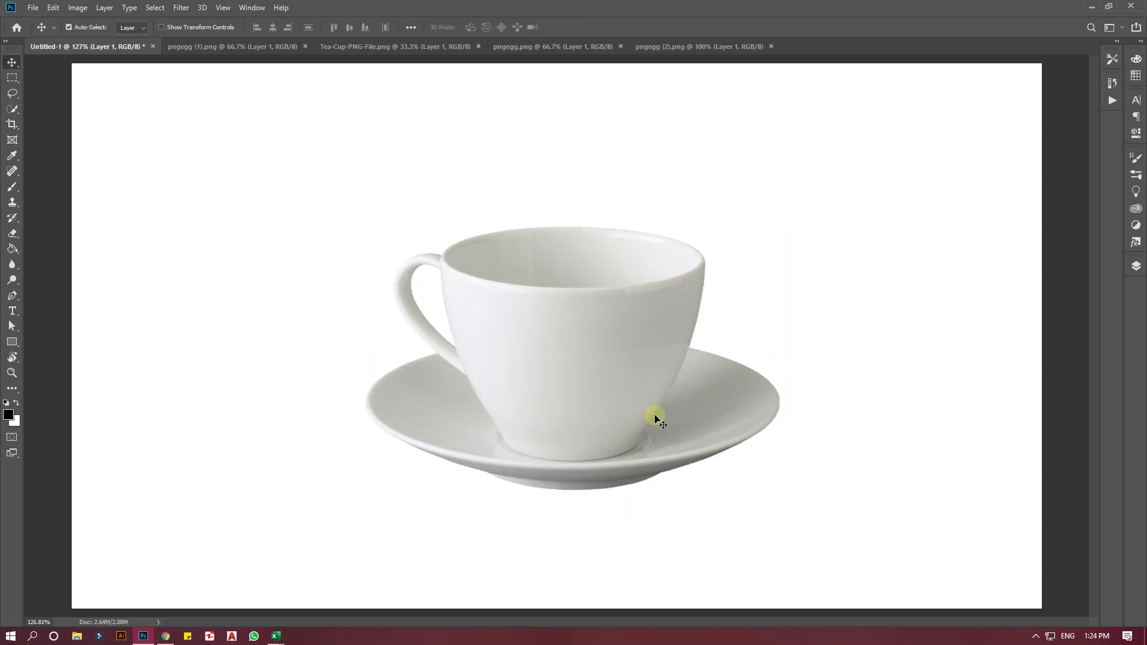
pyautogui.moveTo(589, 383)
pyautogui.mouseDown()
pyautogui.moveTo(572, 394)
pyautogui.moveTo(596, 421)
pyautogui.moveTo(578, 425)
pyautogui.mouseUp()
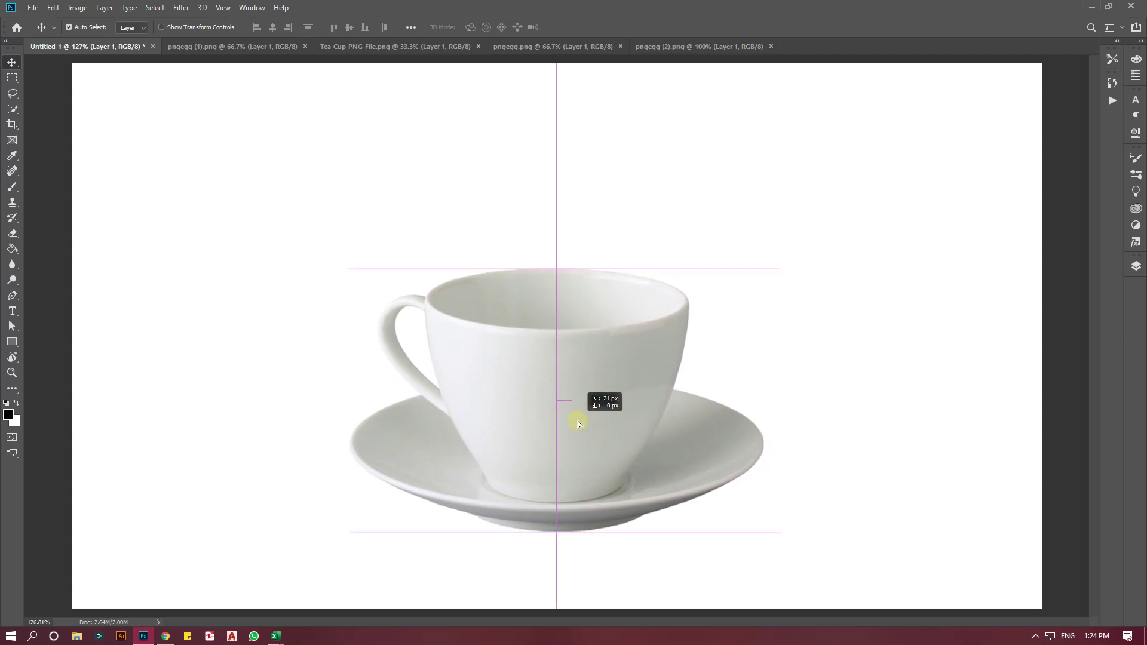
pyautogui.moveTo(579, 425); pyautogui.dragTo(579, 424)
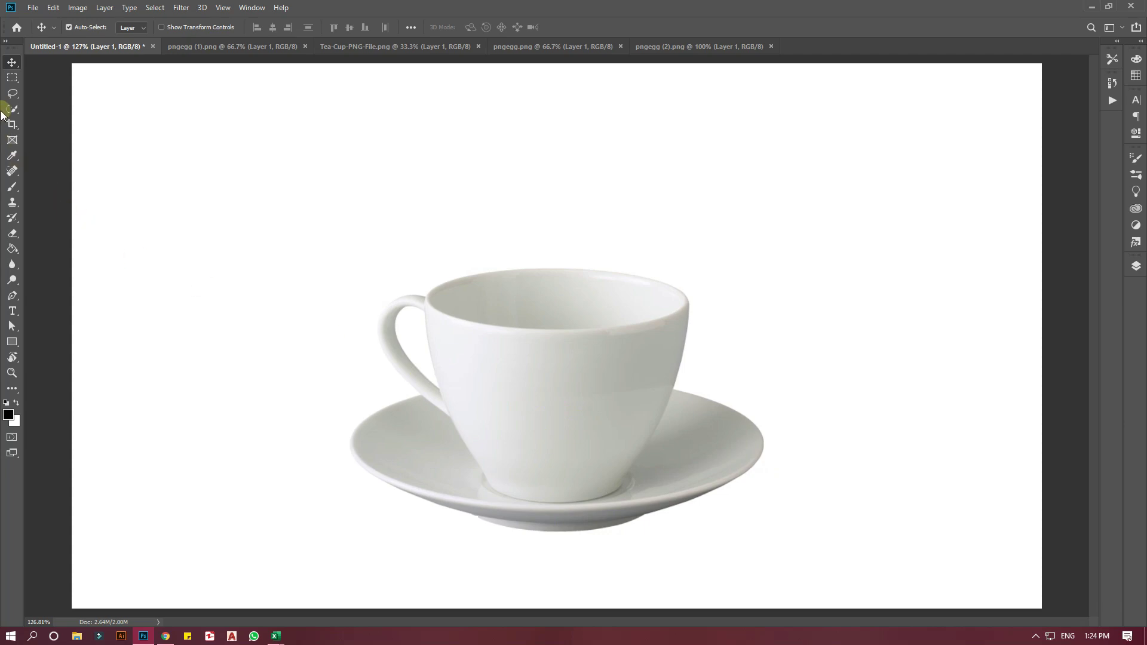
# - Pick a larger brush and add a new empty layer beneath the teacup layer
pyautogui.click(13, 188)
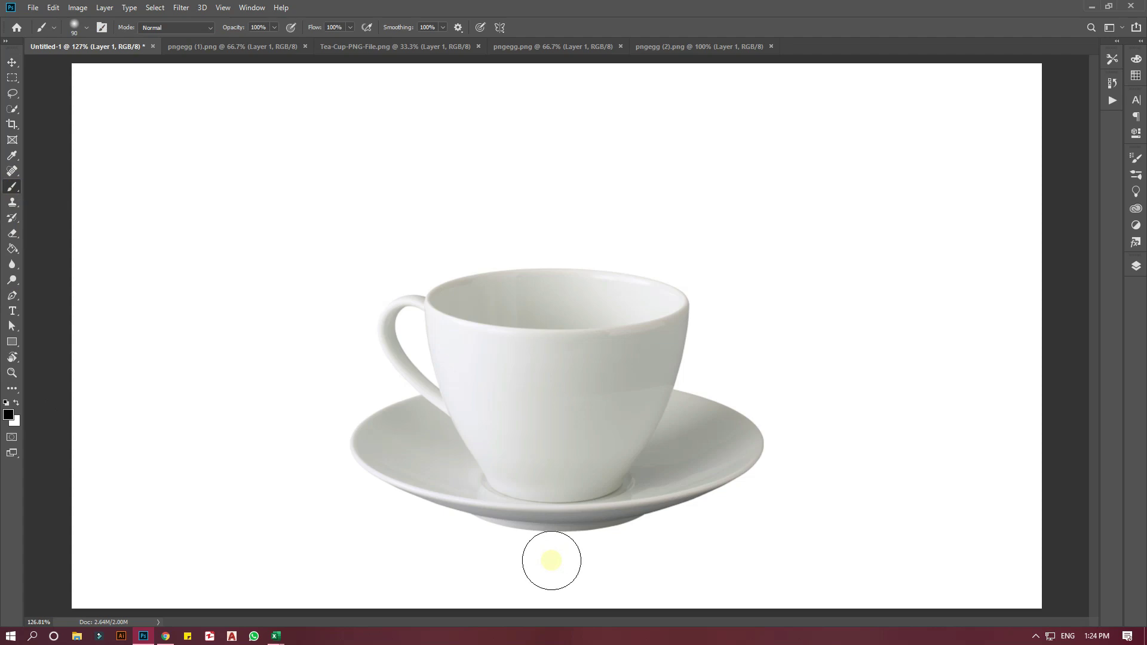
pyautogui.press(']')
pyautogui.press(']')
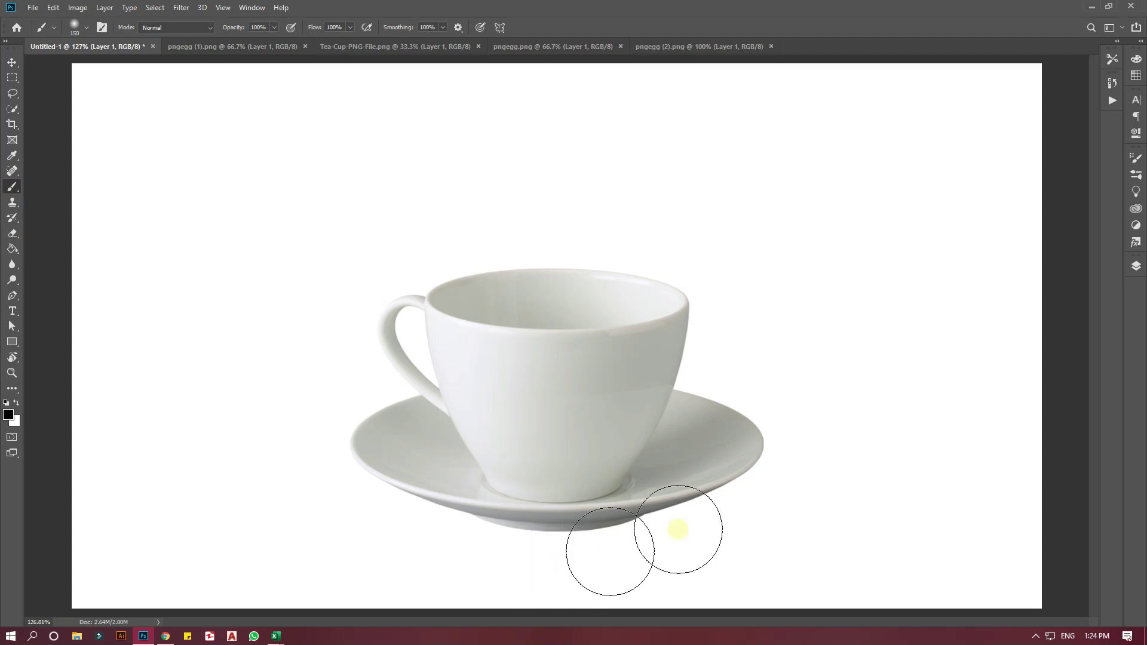
pyautogui.click(1137, 266)
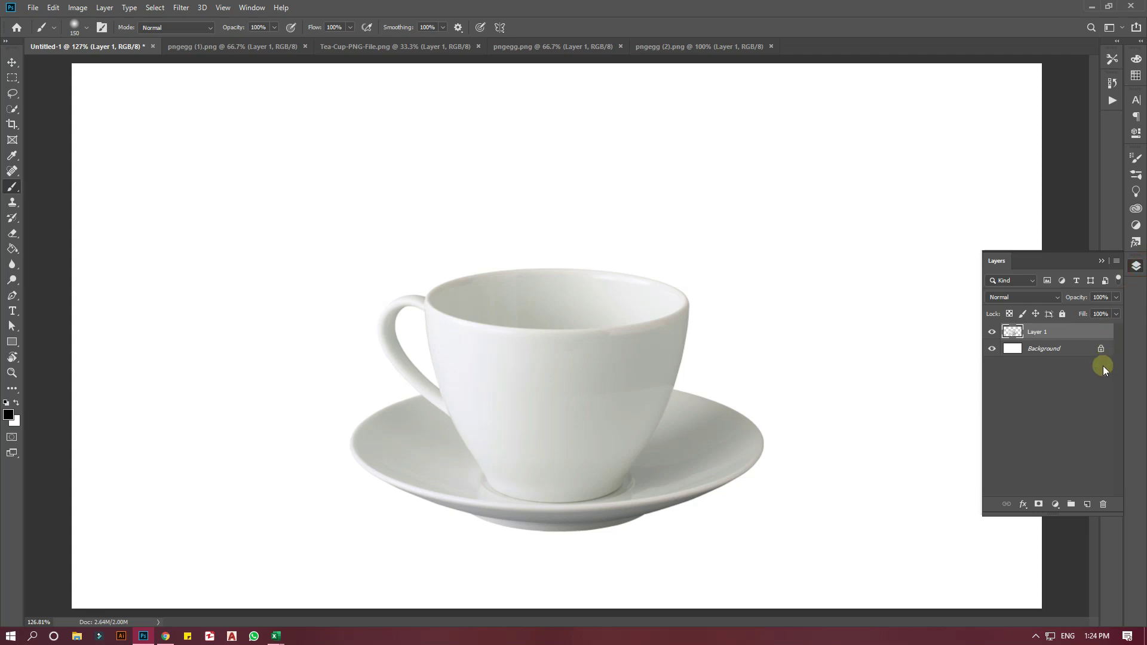
pyautogui.click(1088, 503)
pyautogui.moveTo(1088, 338); pyautogui.dragTo(1086, 356)
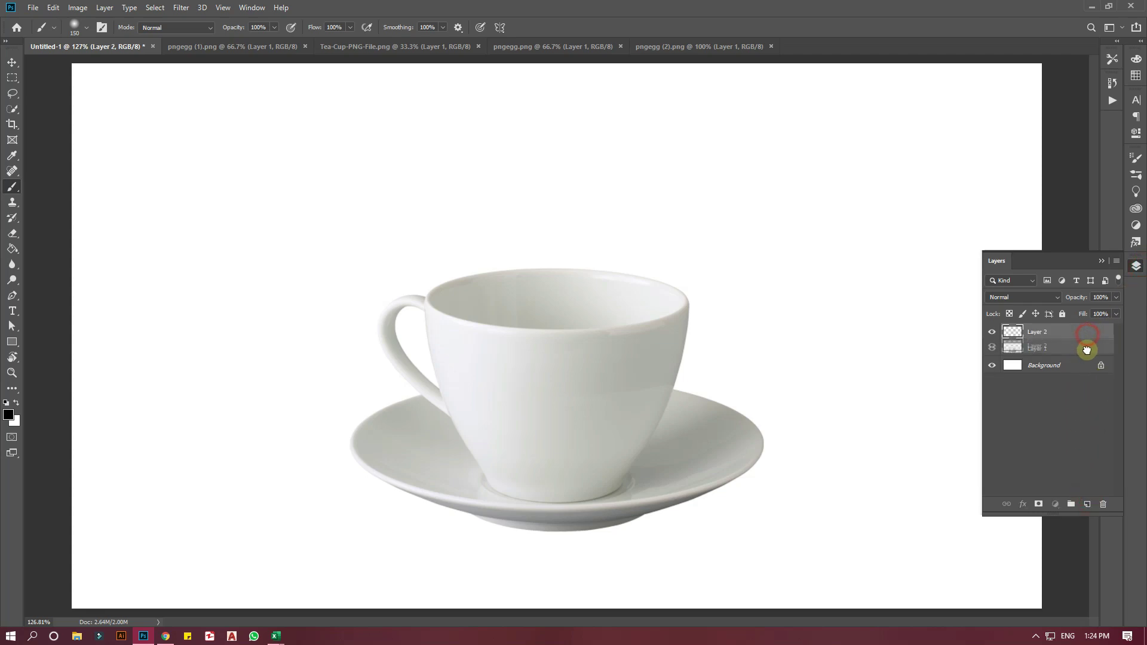
pyautogui.click(1135, 268)
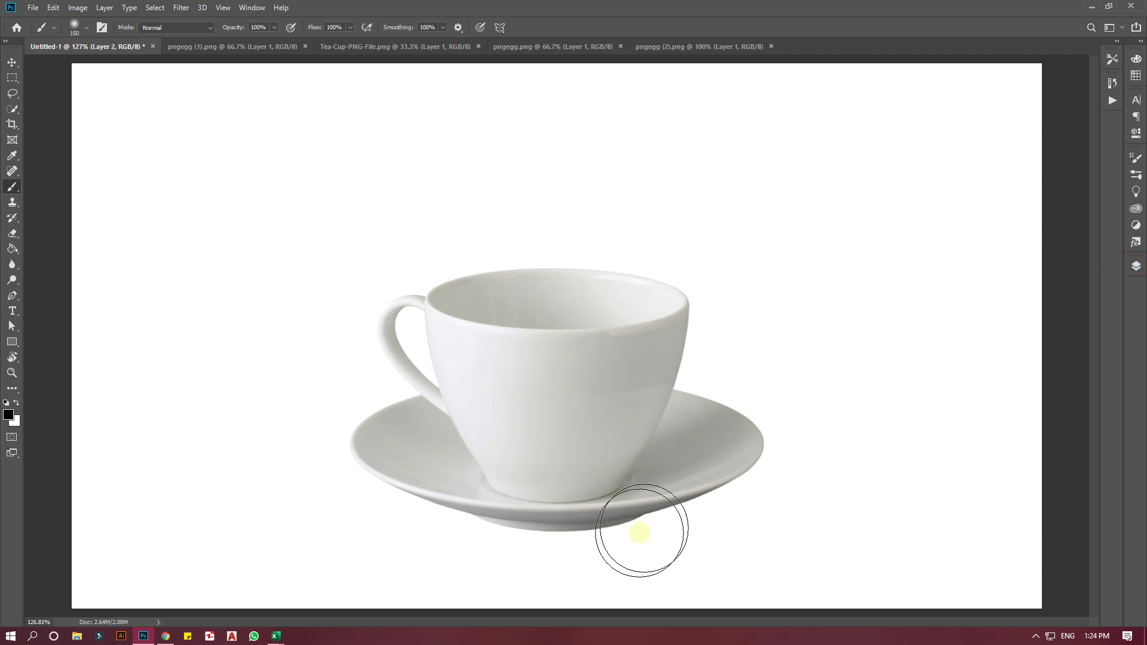
# - Paint a black dab and stretch it into a wide, flat shadow under the saucer
pyautogui.click(543, 563)
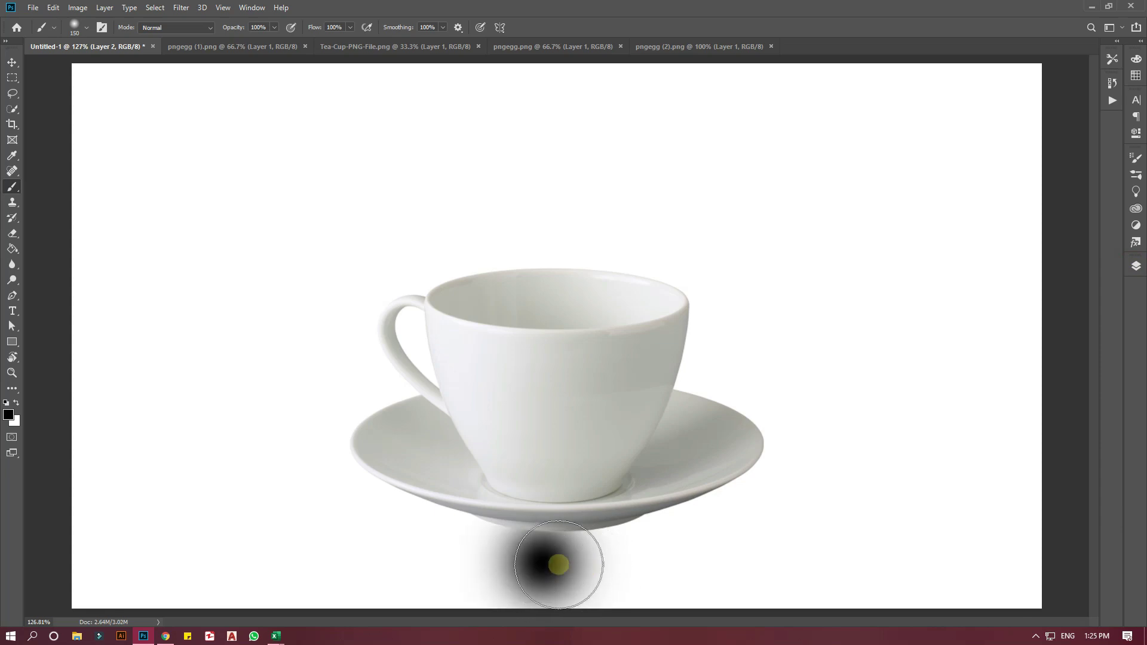
pyautogui.hotkey('ctrl', 't')
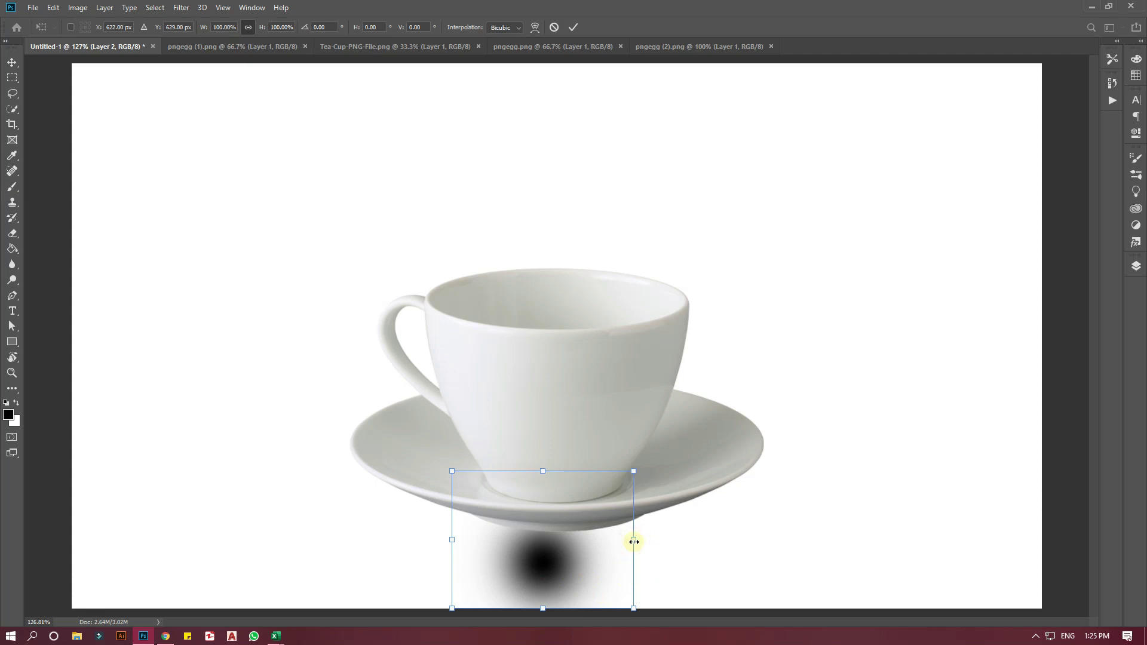
pyautogui.moveTo(635, 543); pyautogui.dragTo(992, 531)
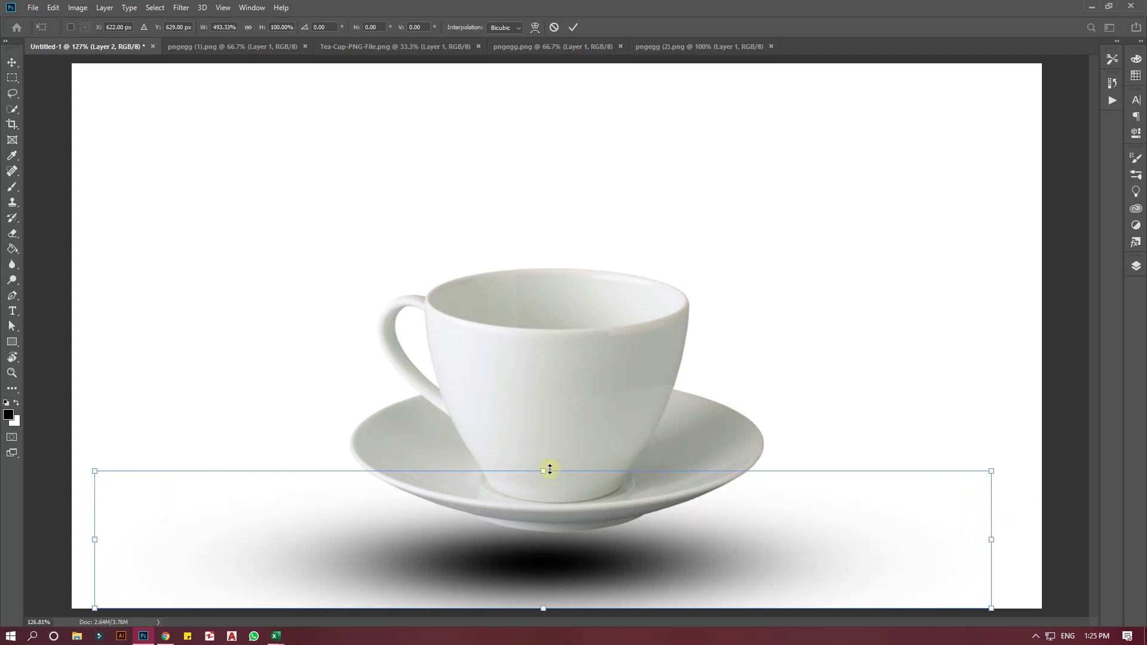
pyautogui.moveTo(550, 470); pyautogui.dragTo(549, 482)
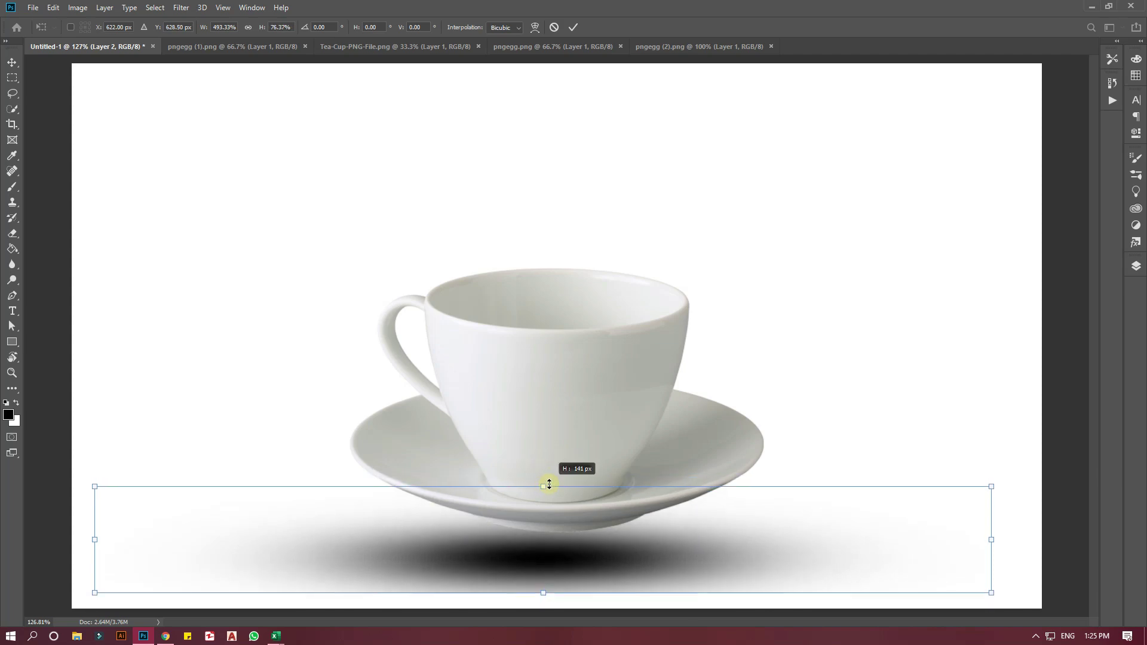
pyautogui.moveTo(579, 543); pyautogui.dragTo(581, 541)
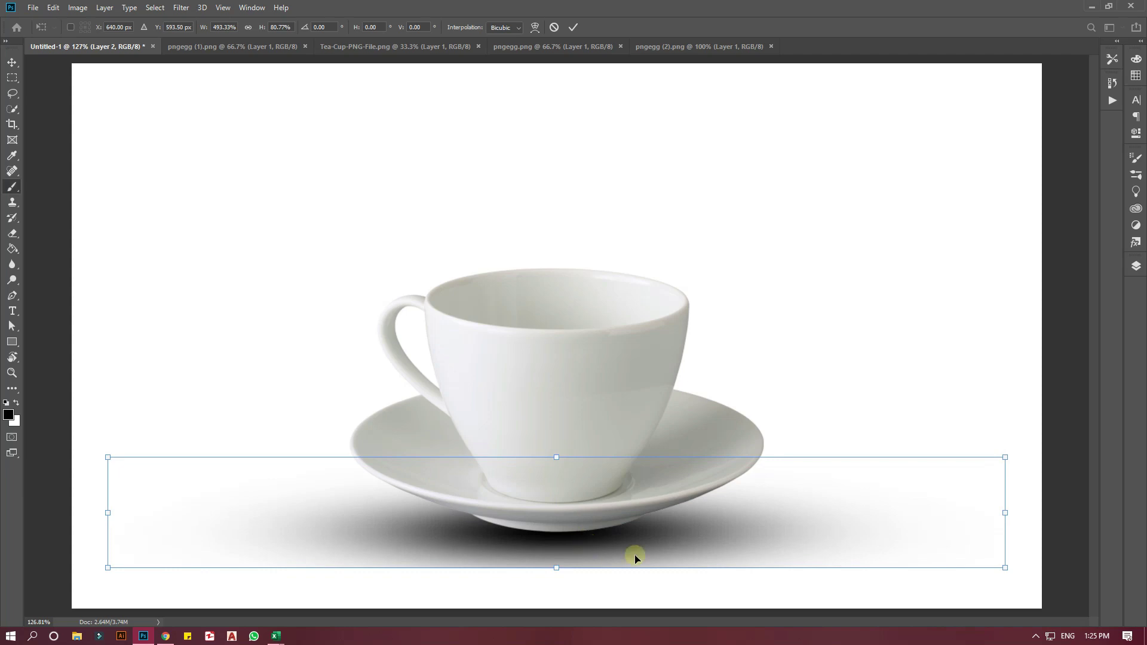
pyautogui.press('b')
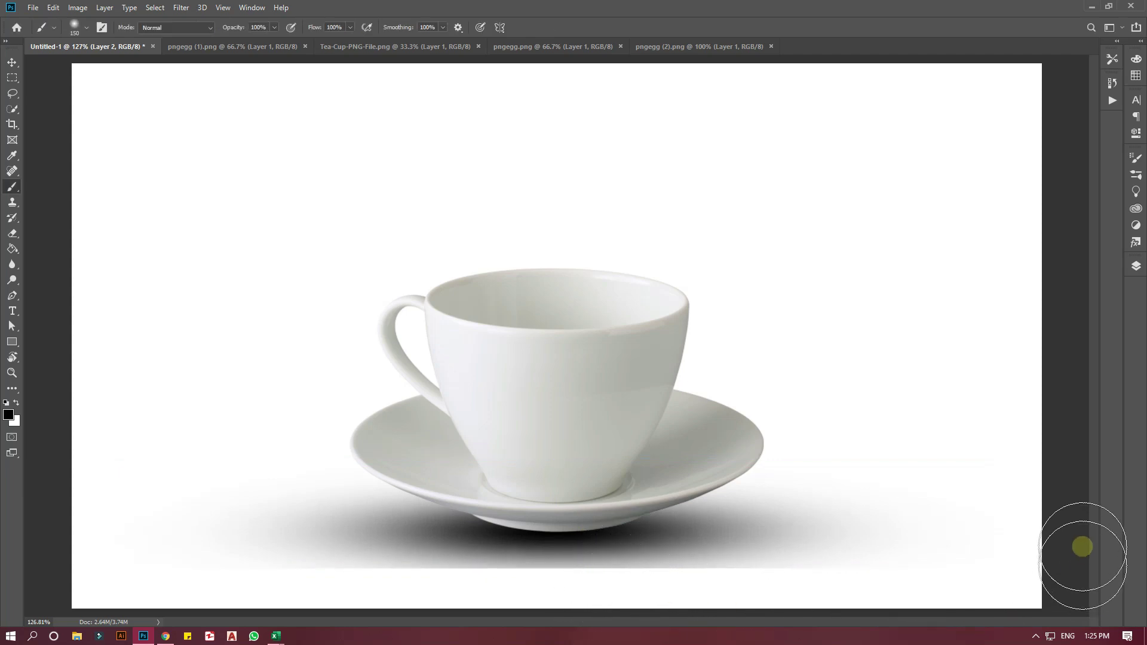
# - Lower the shadow layer's fill to 72%
pyautogui.click(1138, 267)
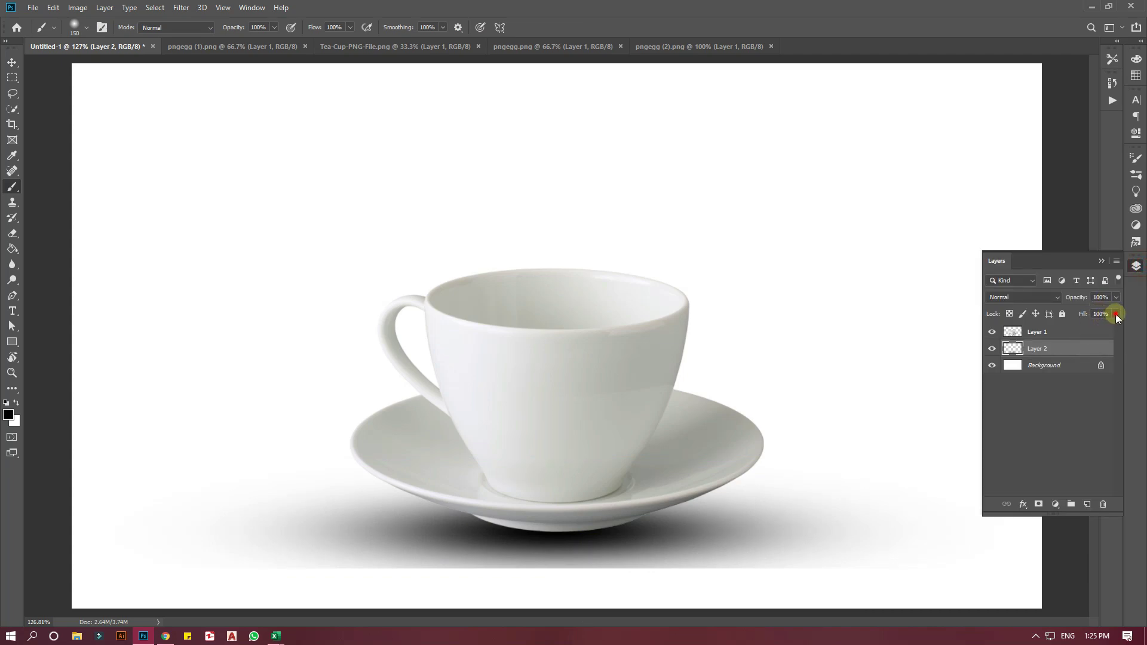
pyautogui.moveTo(1107, 326); pyautogui.dragTo(1100, 329)
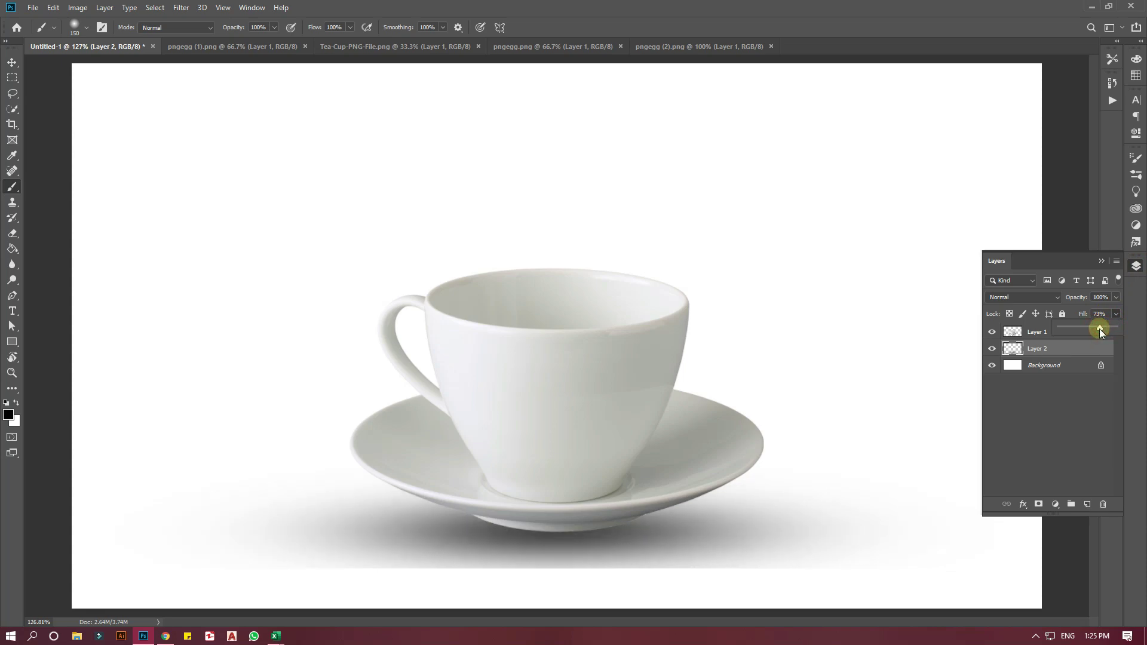
pyautogui.click(1116, 314)
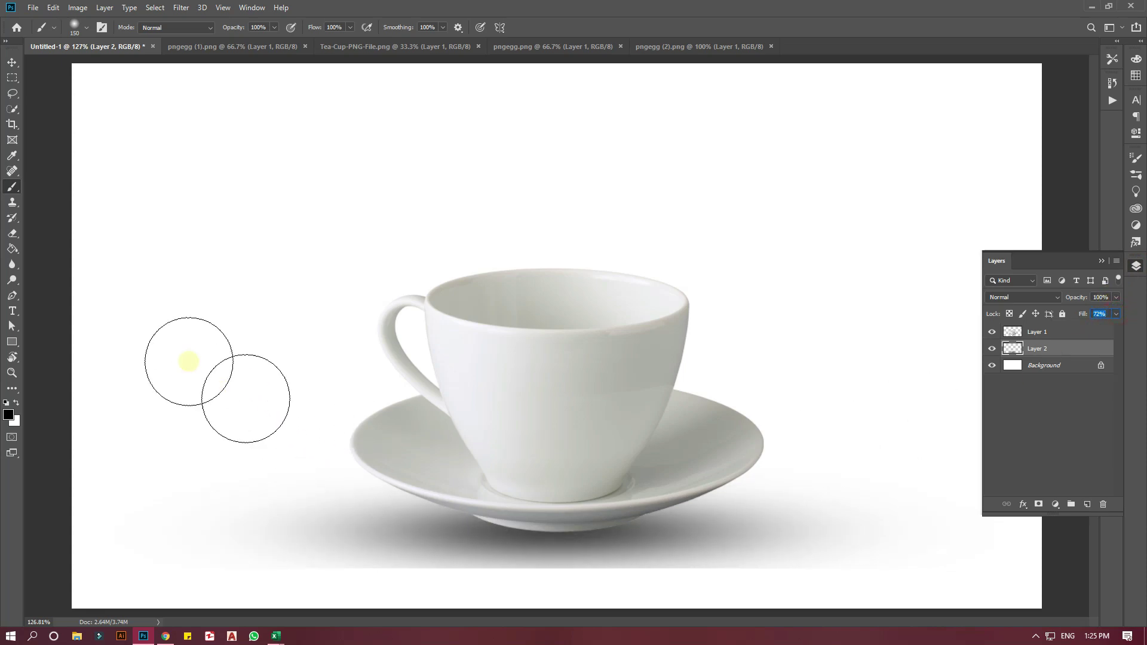
# - Erase the shadow's lower edge with a slightly larger eraser
pyautogui.click(9, 231)
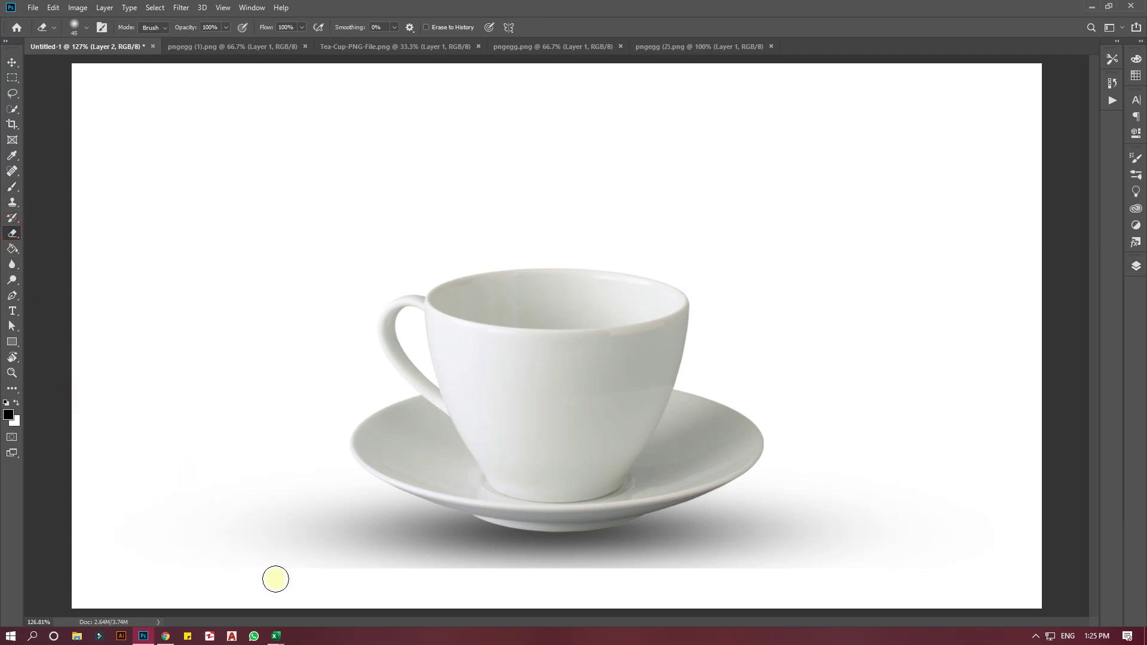
pyautogui.press(']')
pyautogui.moveTo(276, 579)
pyautogui.mouseDown()
pyautogui.moveTo(745, 584)
pyautogui.moveTo(732, 581)
pyautogui.moveTo(824, 555)
pyautogui.moveTo(628, 591)
pyautogui.moveTo(730, 584)
pyautogui.moveTo(717, 583)
pyautogui.mouseUp()
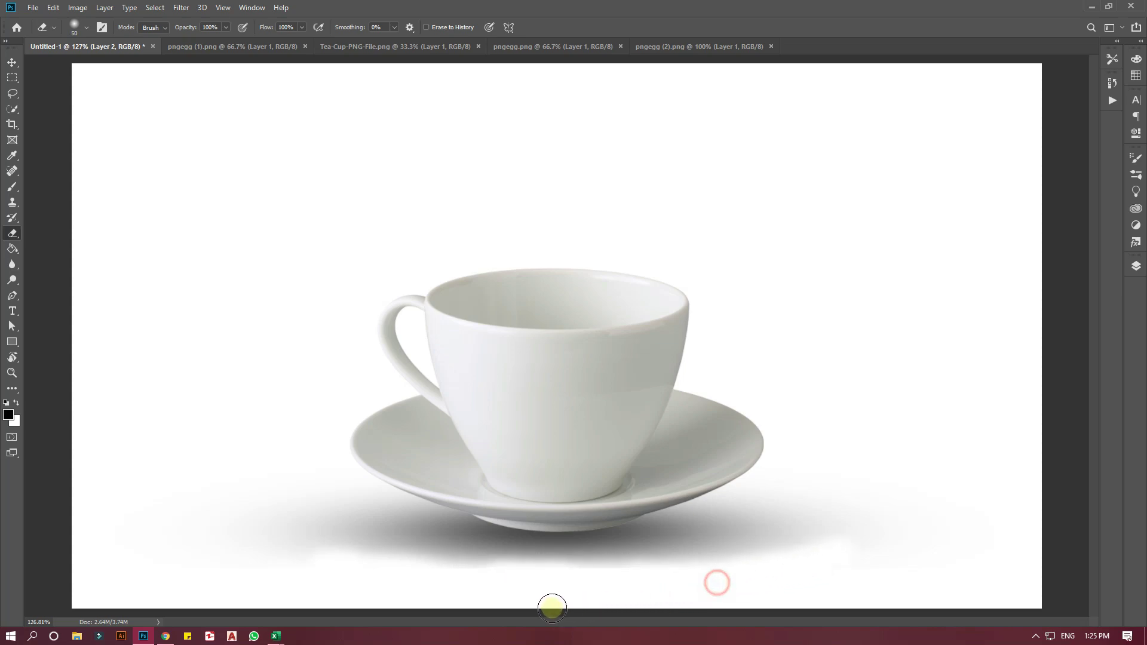
pyautogui.moveTo(439, 584)
pyautogui.mouseDown()
pyautogui.moveTo(483, 579)
pyautogui.moveTo(467, 578)
pyautogui.mouseUp()
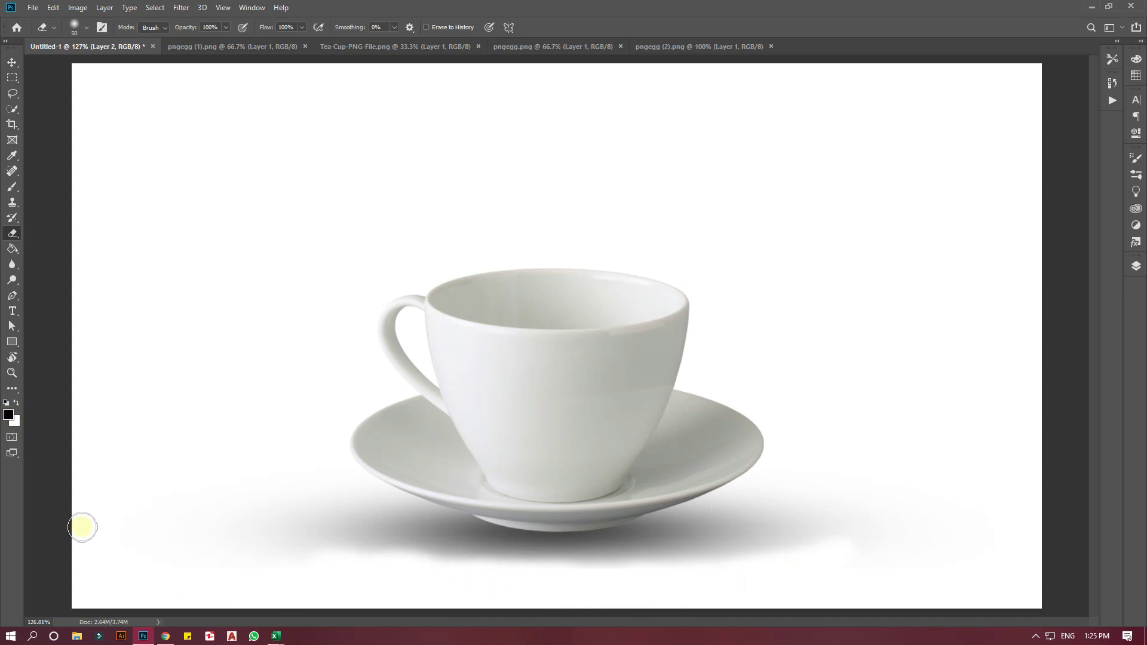
pyautogui.click(11, 63)
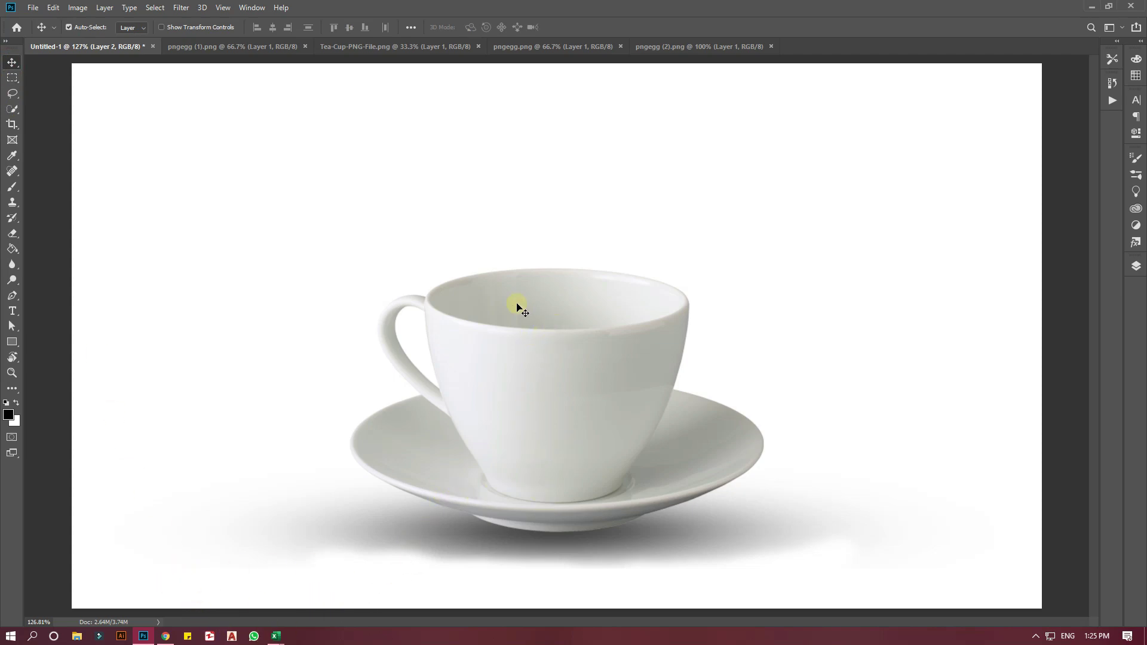
# - Drag the forest photo into the teacup composition
pyautogui.click(530, 52)
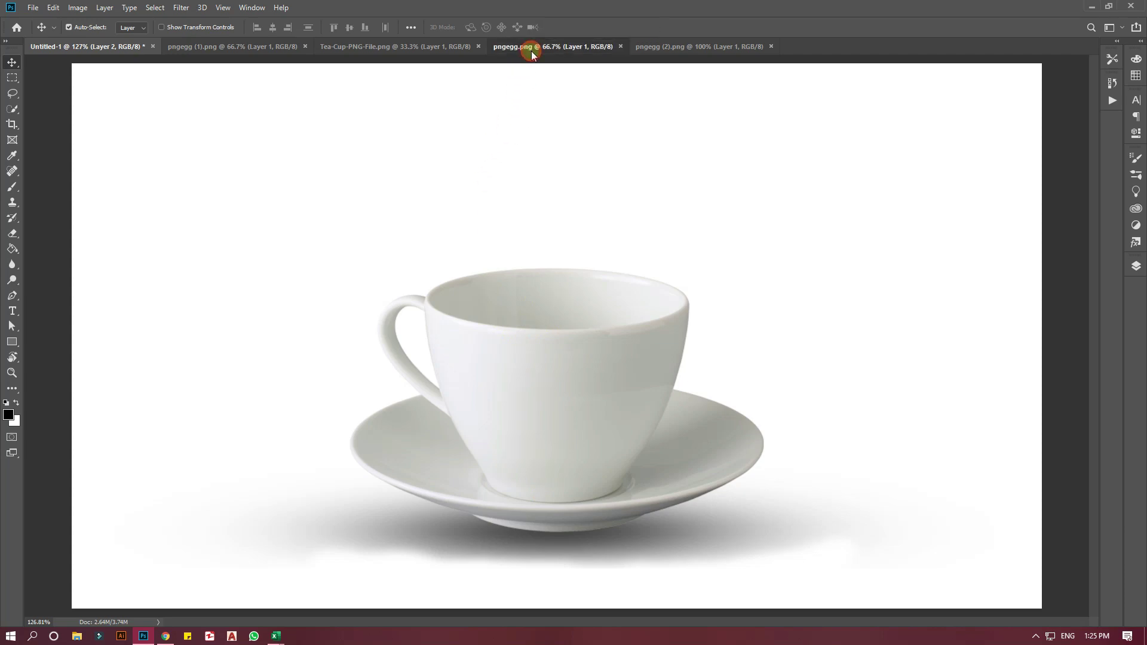
pyautogui.moveTo(557, 374); pyautogui.dragTo(125, 51)
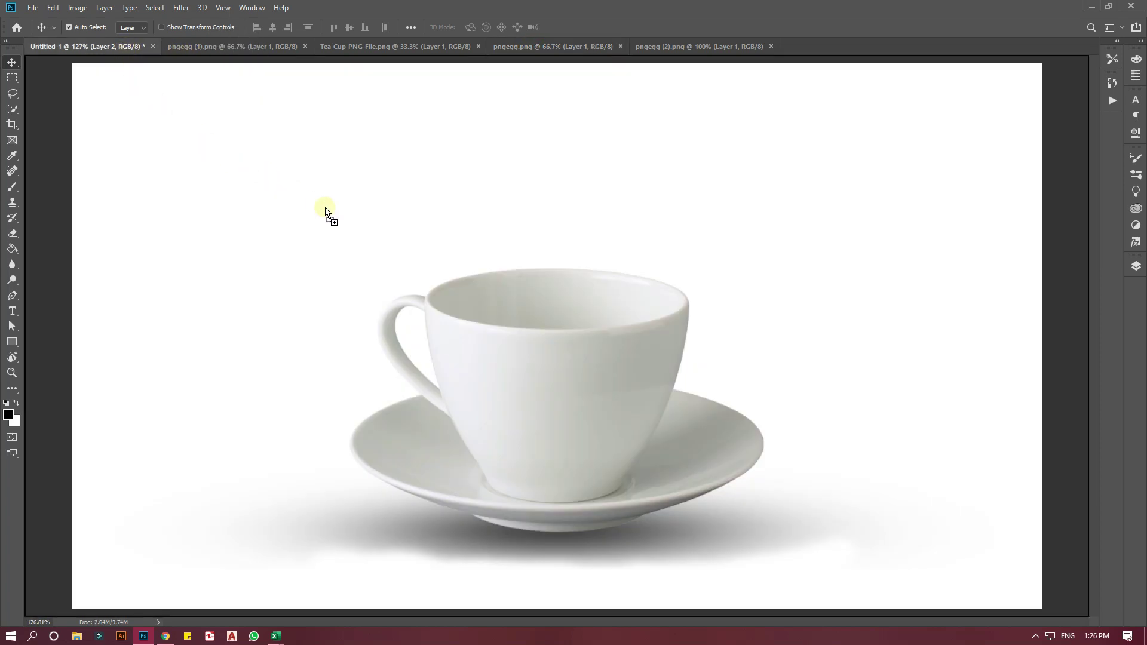
pyautogui.moveTo(125, 52)
pyautogui.mouseDown()
pyautogui.moveTo(520, 277)
pyautogui.moveTo(584, 291)
pyautogui.mouseUp()
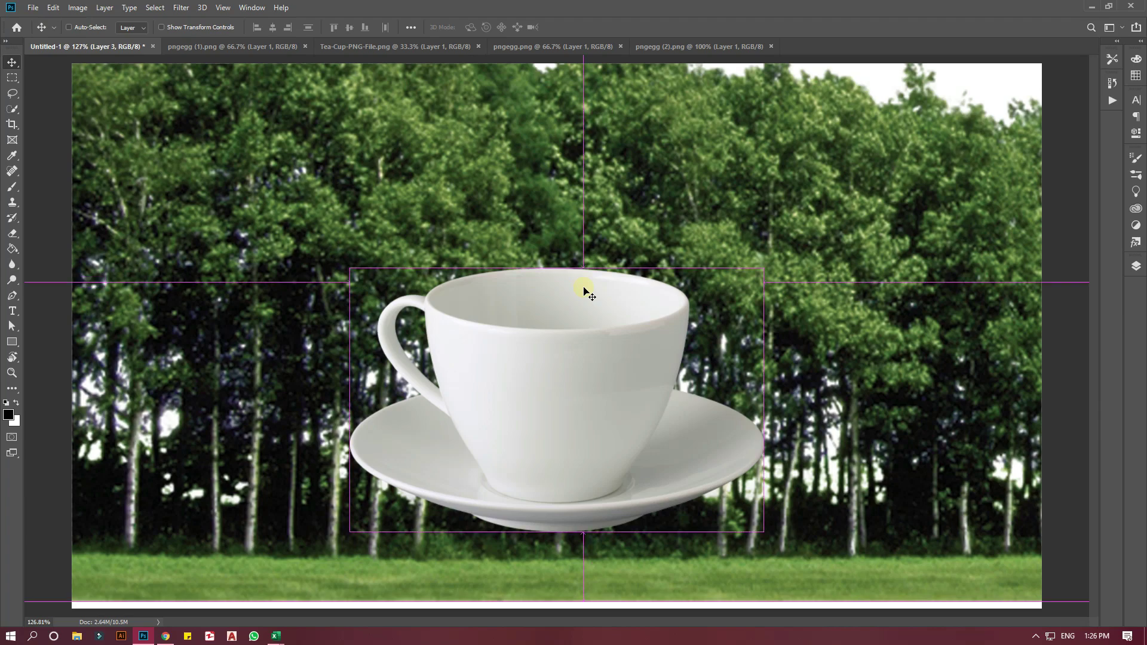
pyautogui.hotkey('ctrl', '-')
pyautogui.hotkey('ctrl', '-')
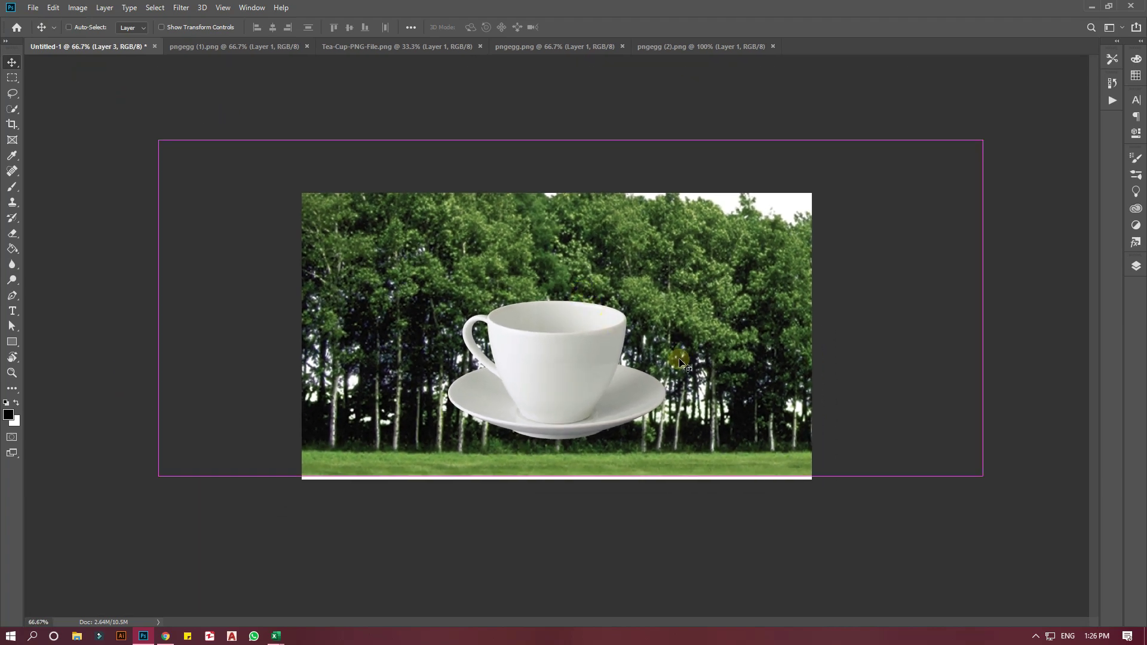
# - Scale and move the forest into a compact clump of trees above the cup
pyautogui.hotkey('ctrl', 't')
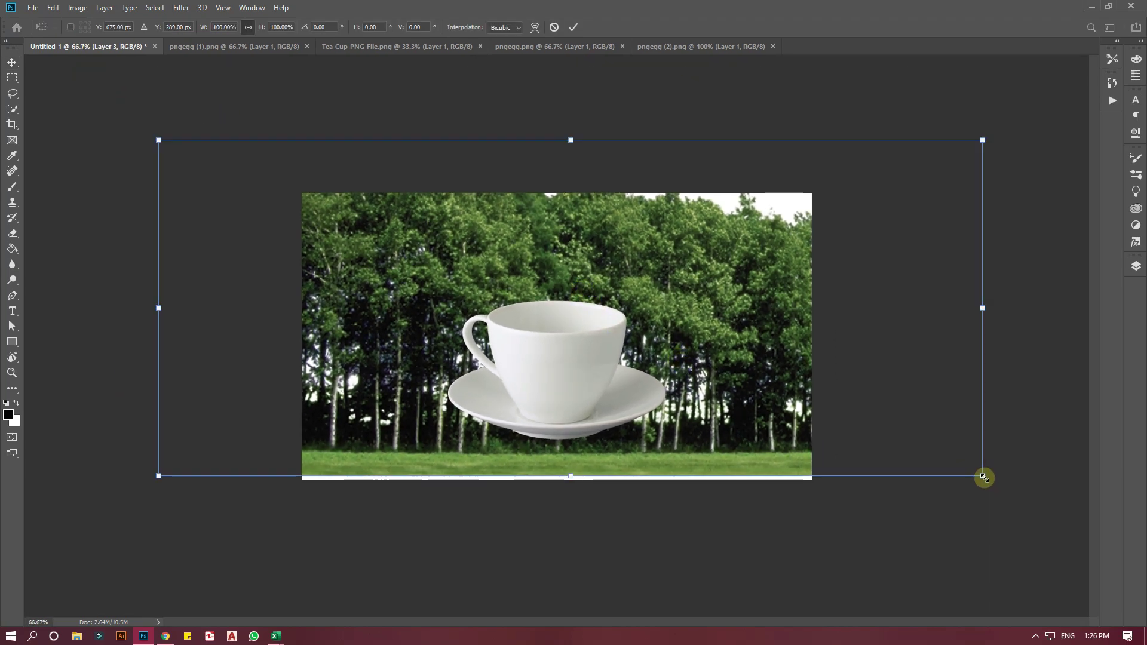
pyautogui.moveTo(985, 480)
pyautogui.mouseDown()
pyautogui.moveTo(677, 359)
pyautogui.moveTo(741, 381)
pyautogui.mouseUp()
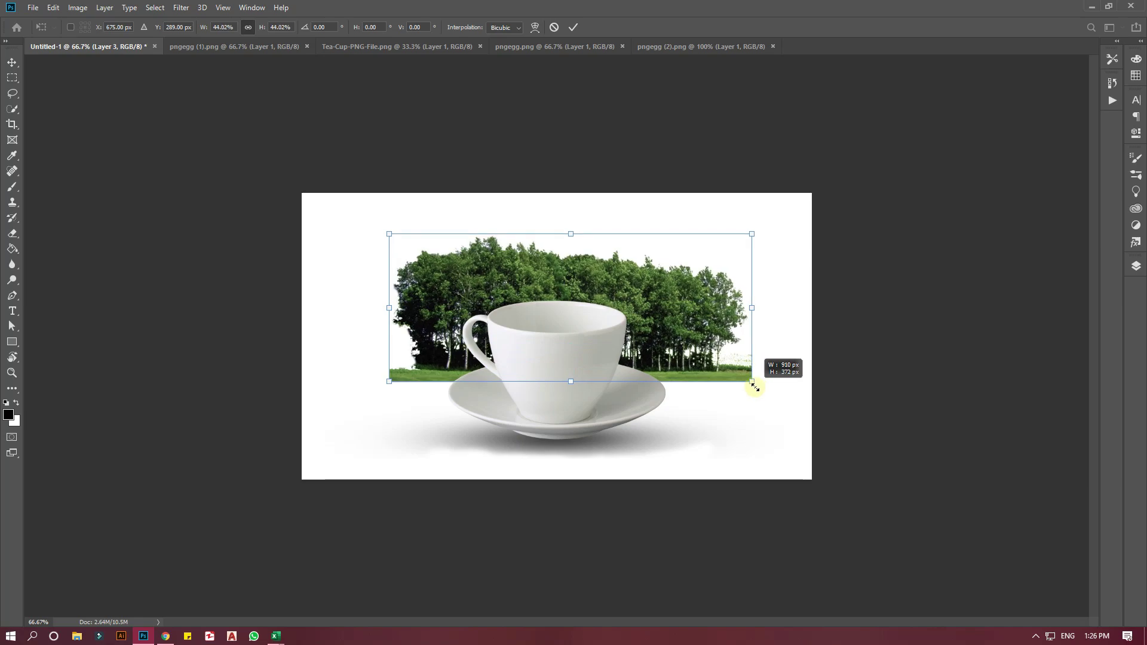
pyautogui.moveTo(740, 381); pyautogui.dragTo(752, 381)
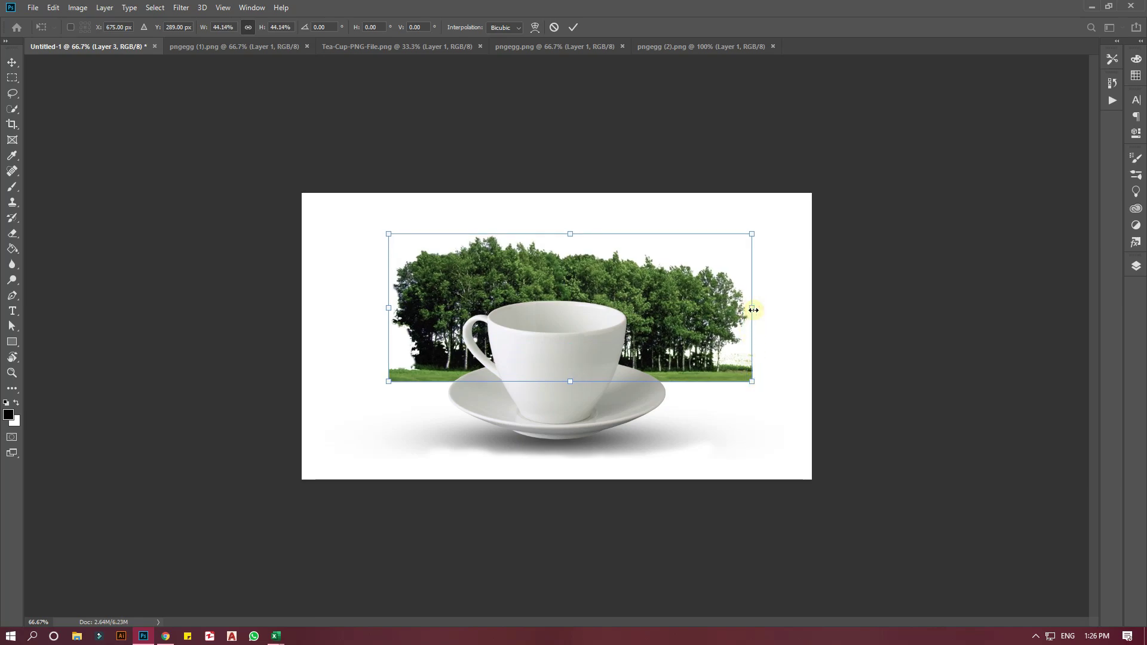
pyautogui.moveTo(753, 310); pyautogui.dragTo(649, 310)
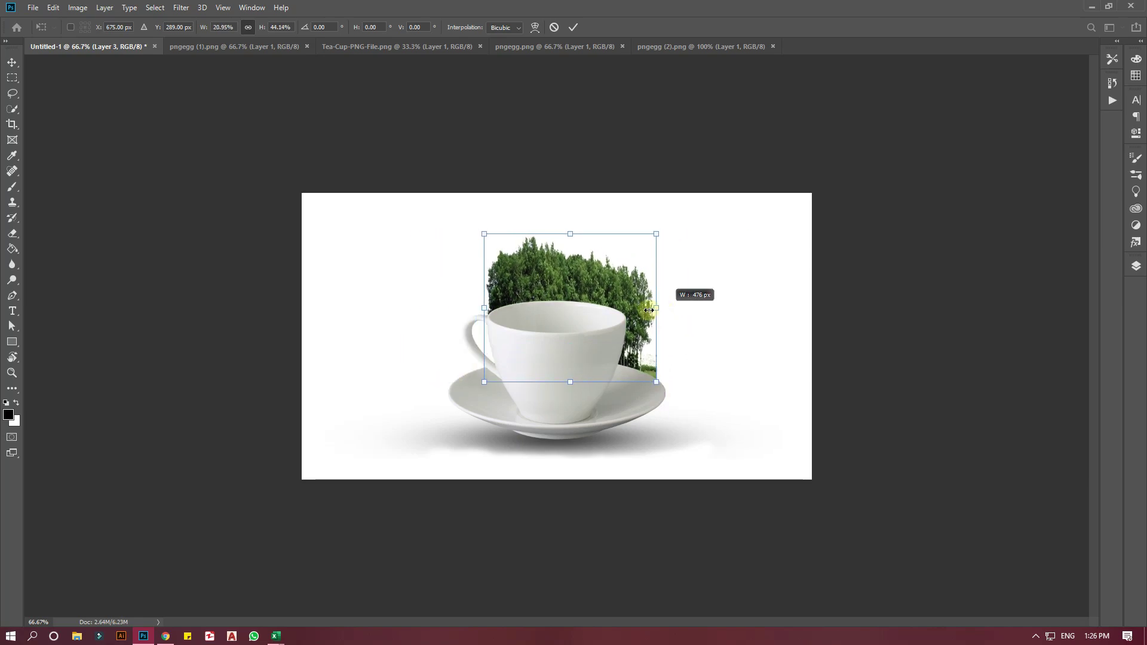
pyautogui.moveTo(648, 310)
pyautogui.mouseDown()
pyautogui.moveTo(662, 310)
pyautogui.moveTo(636, 286)
pyautogui.mouseUp()
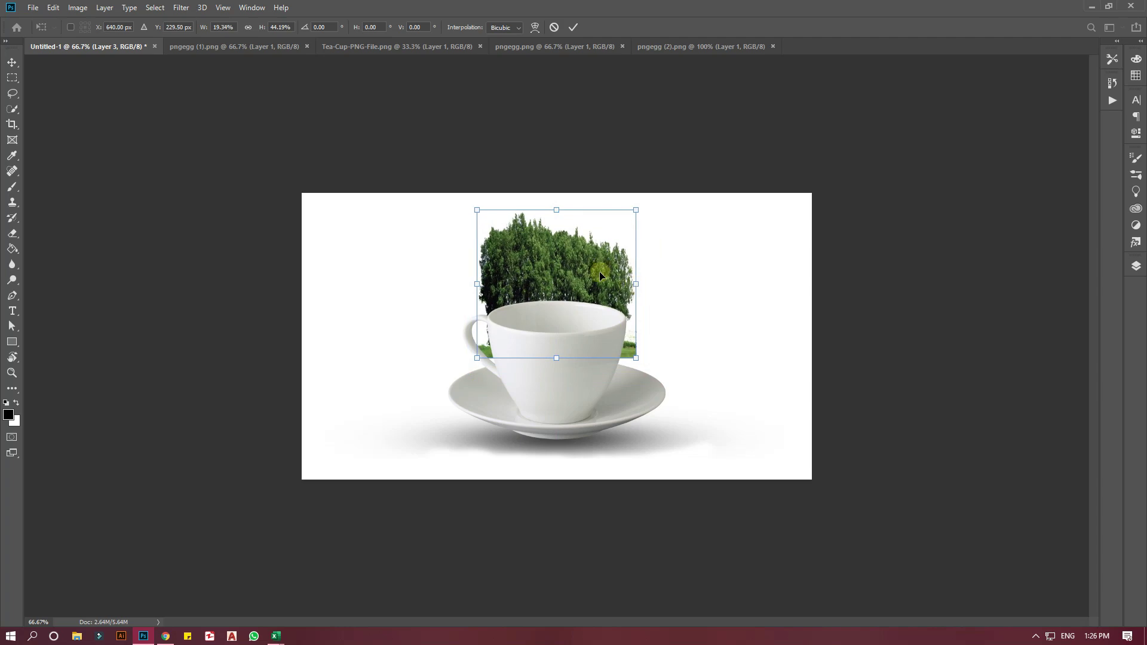
pyautogui.click(639, 358)
pyautogui.moveTo(640, 359); pyautogui.dragTo(655, 371)
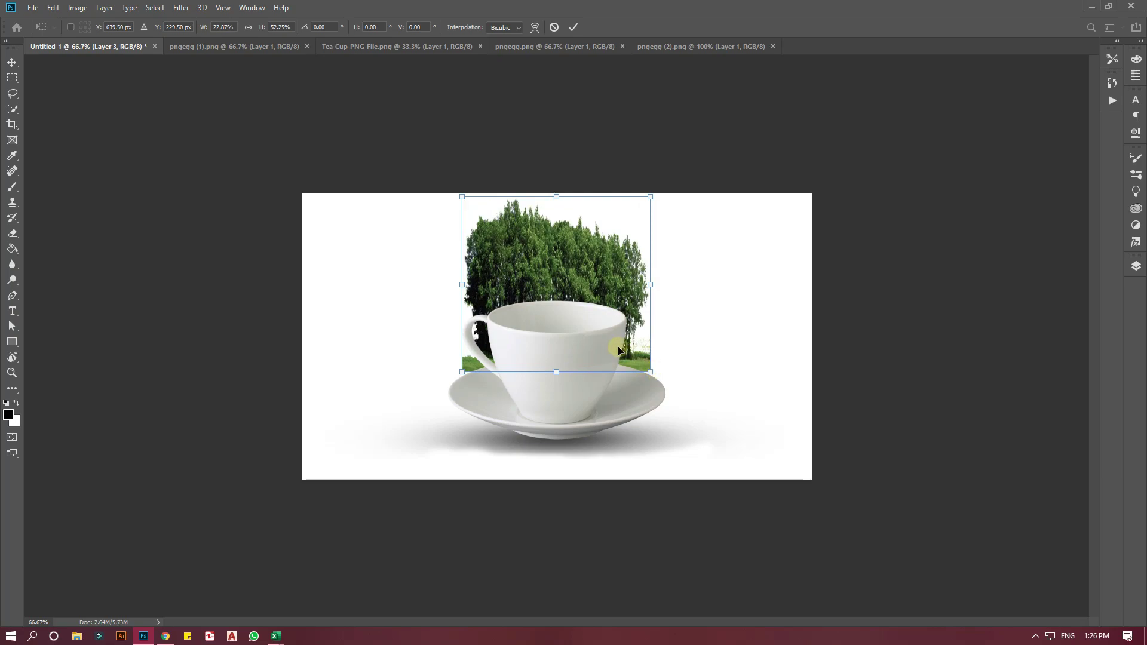
pyautogui.moveTo(569, 289); pyautogui.dragTo(569, 269)
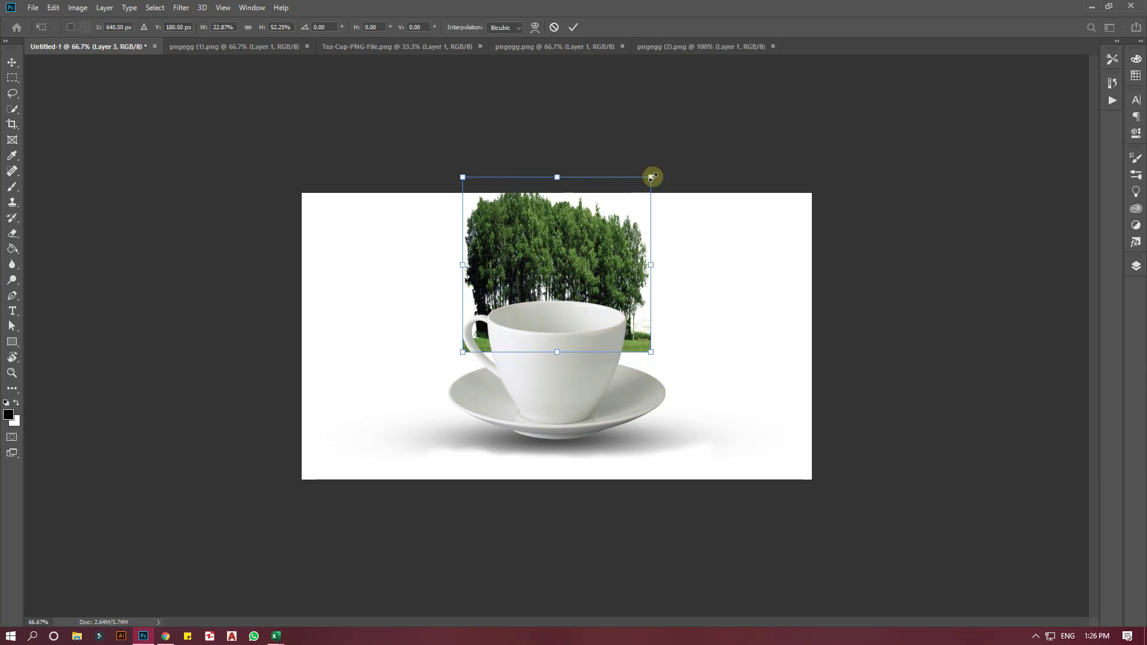
pyautogui.moveTo(652, 178); pyautogui.dragTo(647, 205)
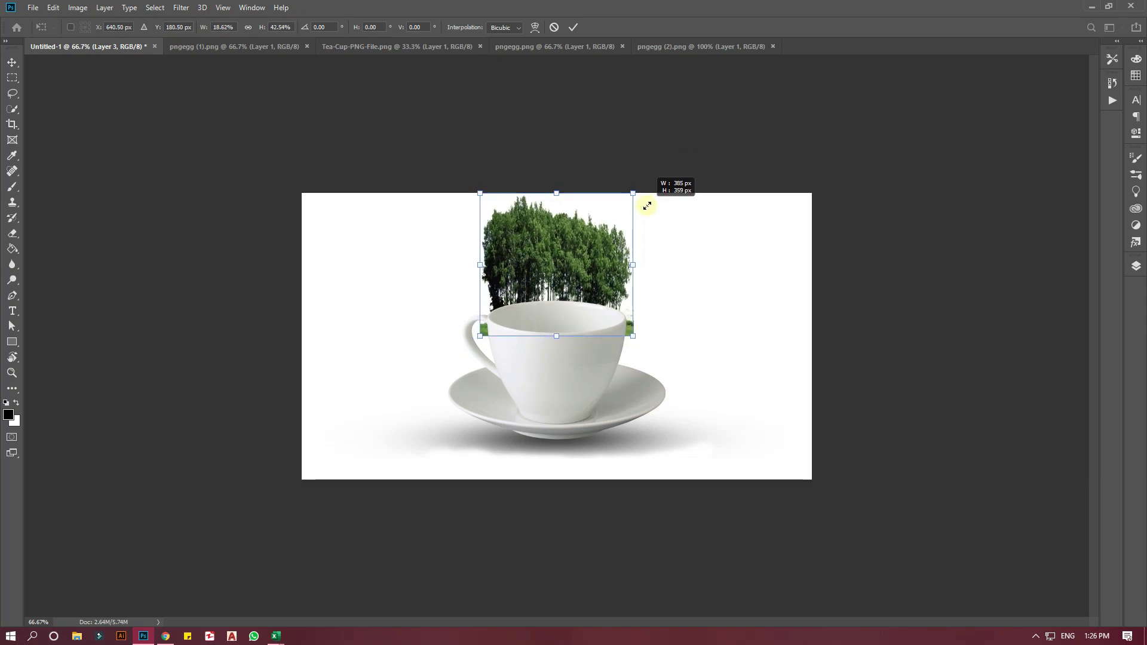
pyautogui.press('Return')
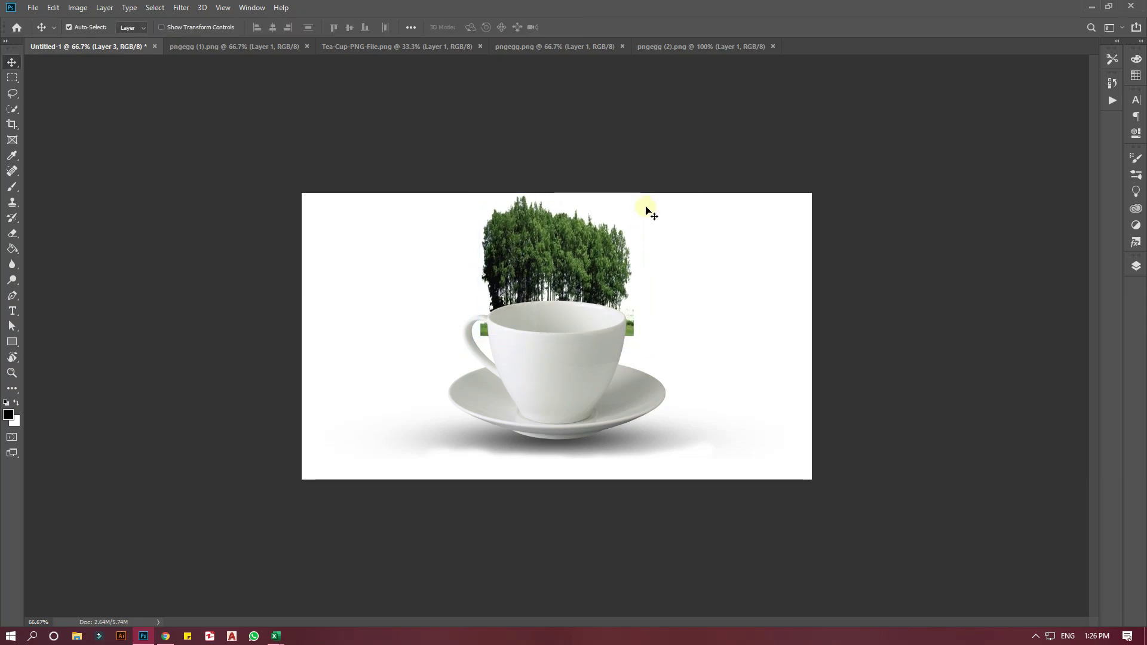
# - Try moving the cup with different layer selections, undoing each attempt
pyautogui.hotkey('ctrl', '0')
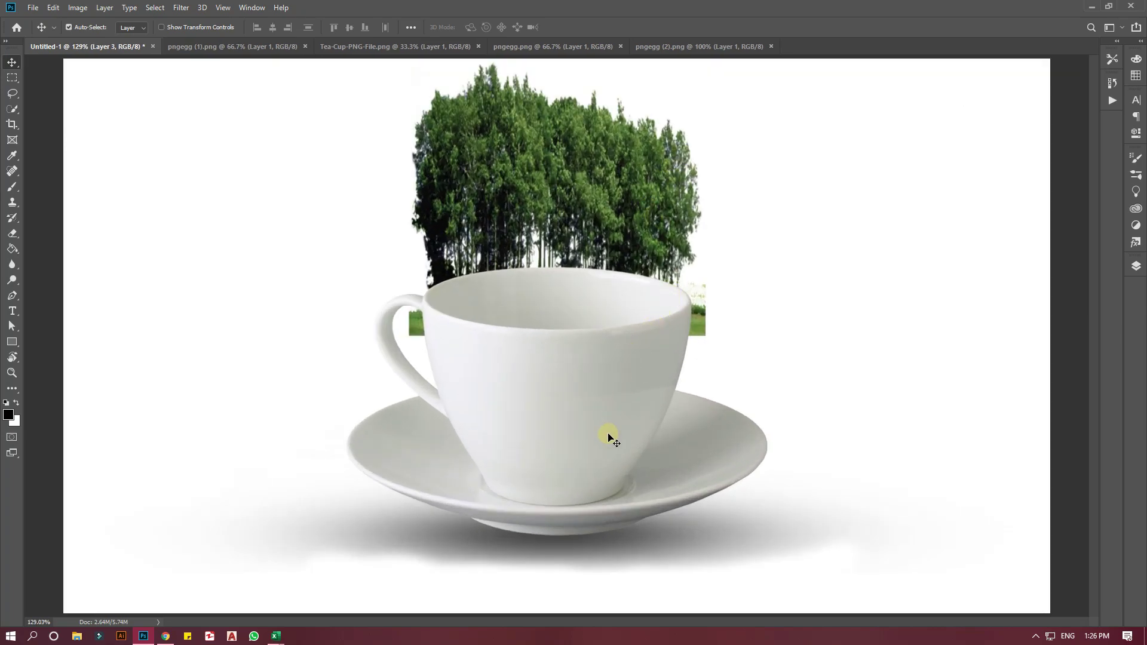
pyautogui.click(1133, 267)
pyautogui.keyDown('shift'); pyautogui.click(1047, 366); pyautogui.keyUp('shift')
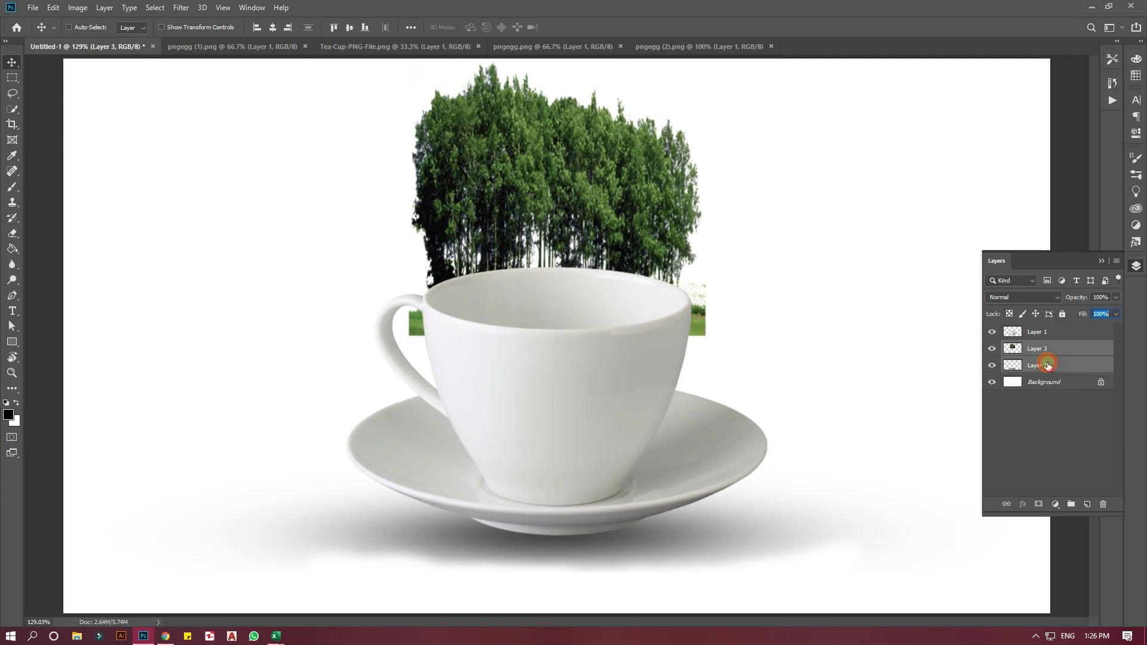
pyautogui.click(556, 408)
pyautogui.moveTo(557, 414); pyautogui.dragTo(557, 438)
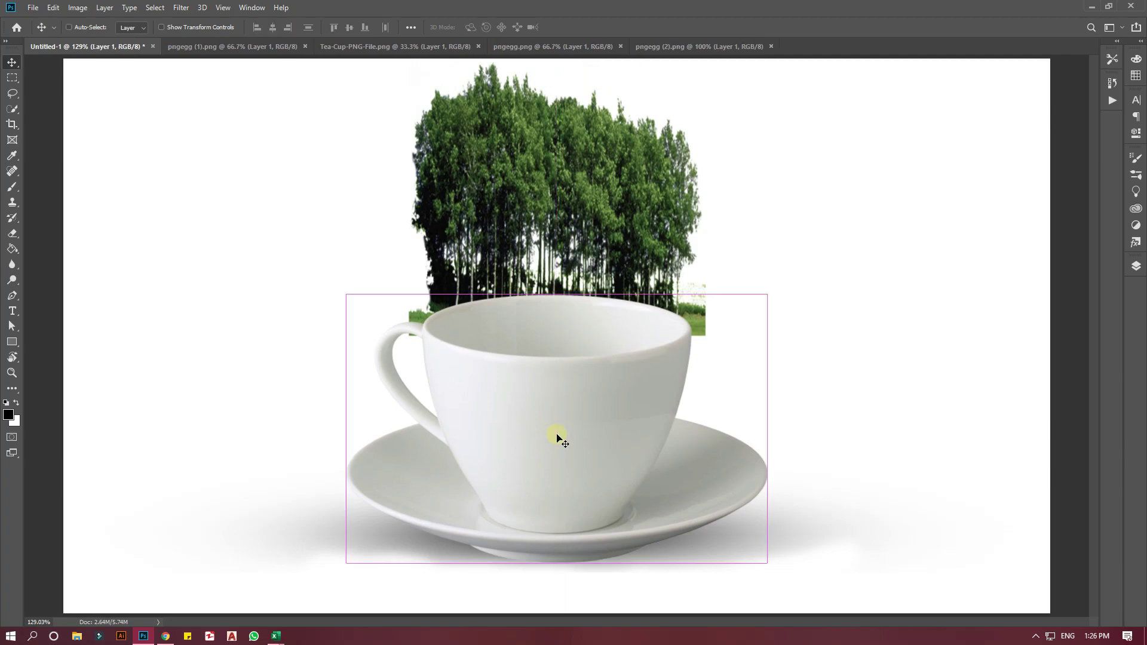
pyautogui.hotkey('ctrl', 'z')
pyautogui.click(1137, 273)
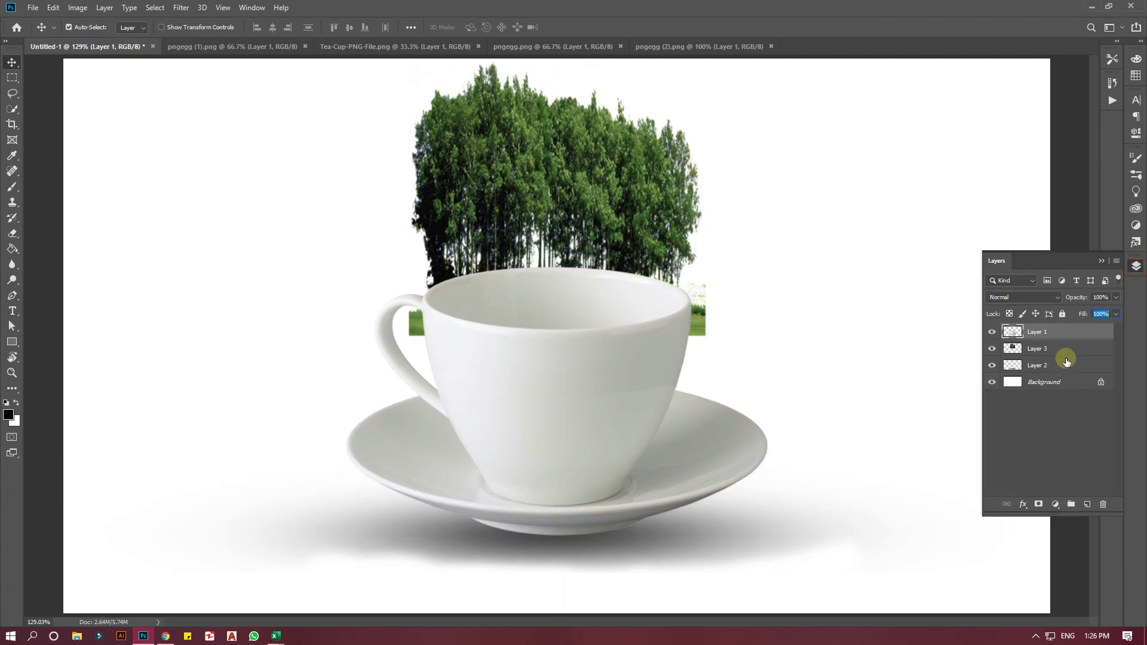
pyautogui.keyDown('ctrl'); pyautogui.click(1051, 351); pyautogui.keyUp('ctrl')
pyautogui.keyDown('ctrl'); pyautogui.click(1051, 364); pyautogui.keyUp('ctrl')
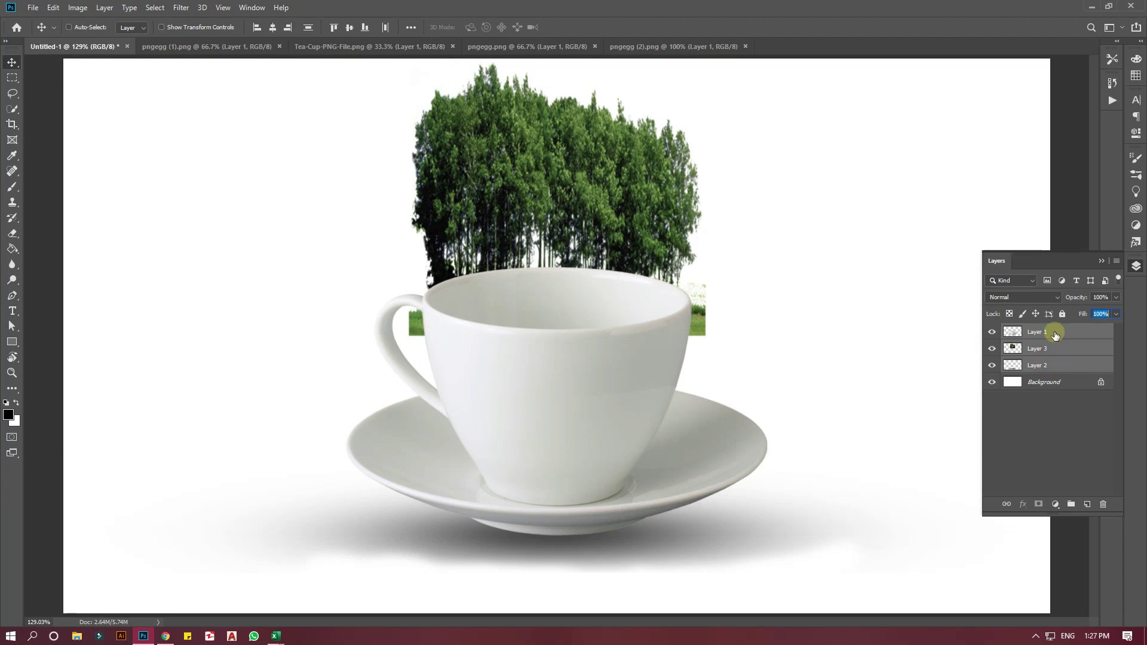
pyautogui.moveTo(615, 410)
pyautogui.mouseDown()
pyautogui.moveTo(586, 434)
pyautogui.moveTo(591, 402)
pyautogui.mouseUp()
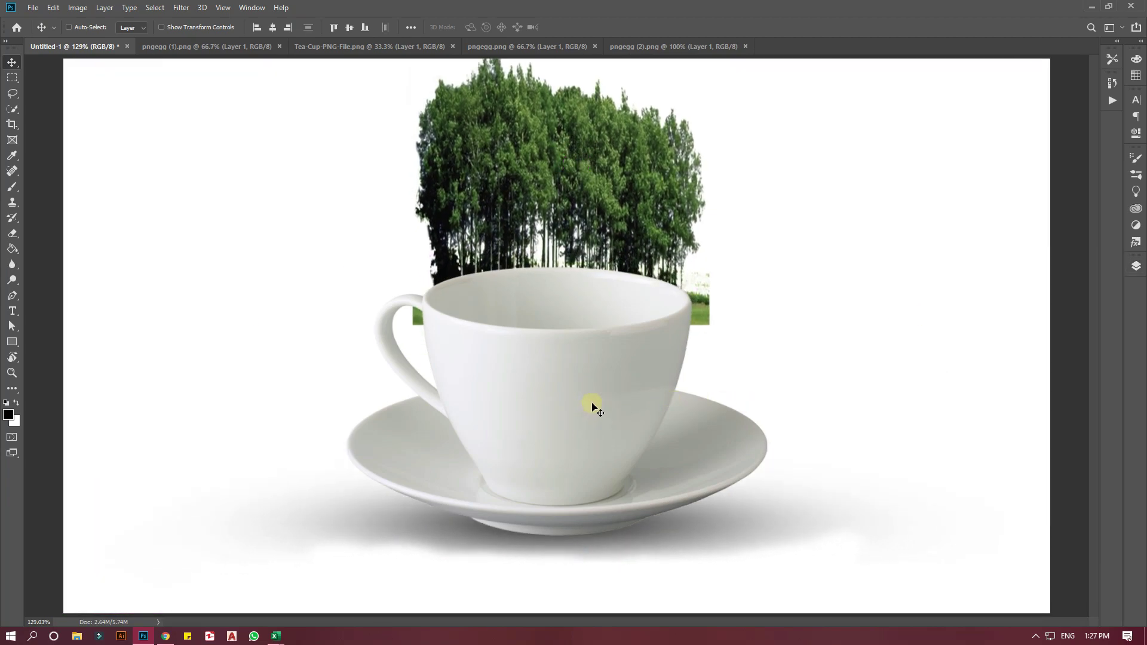
pyautogui.press('ctrl')
# - Select Layer 1 through Layer 2 and move the cup and saucer down about 25 px
pyautogui.click(1135, 266)
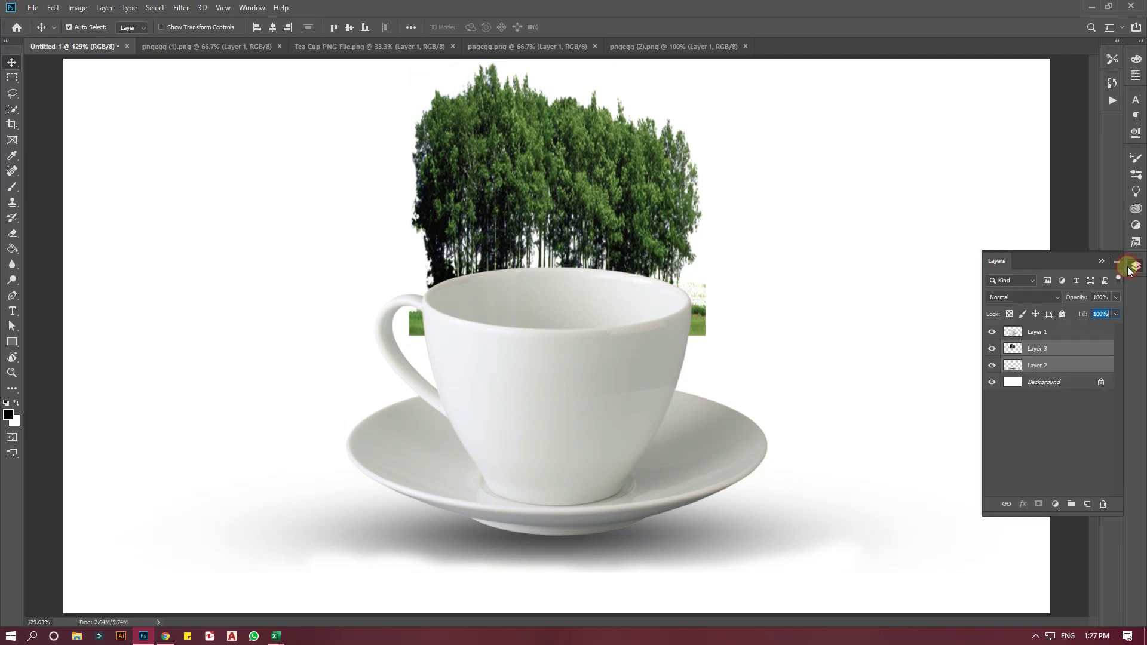
pyautogui.click(1037, 348)
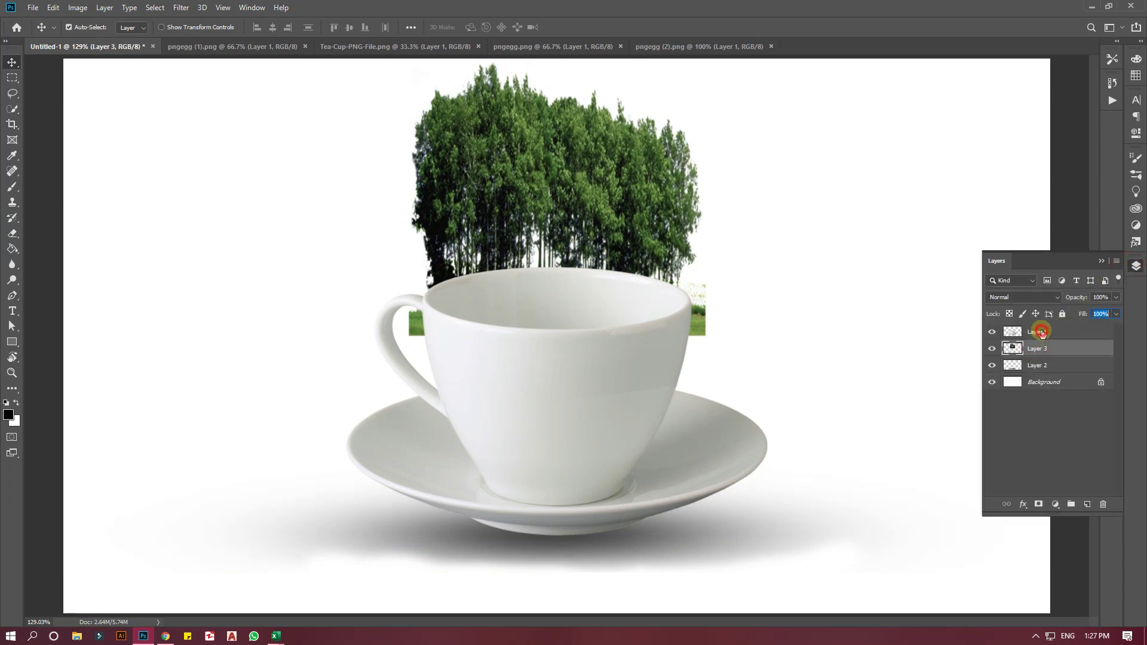
pyautogui.click(1041, 333)
pyautogui.click(993, 332)
pyautogui.click(992, 332)
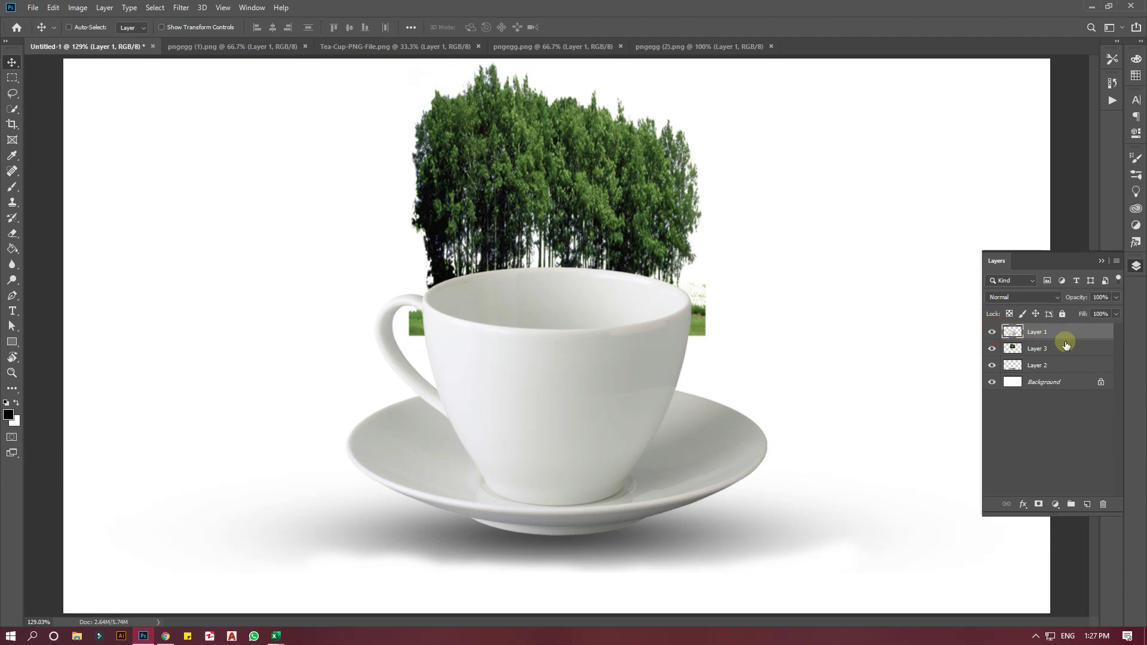
pyautogui.keyDown('shift'); pyautogui.click(1061, 363); pyautogui.keyUp('shift')
pyautogui.click(583, 416)
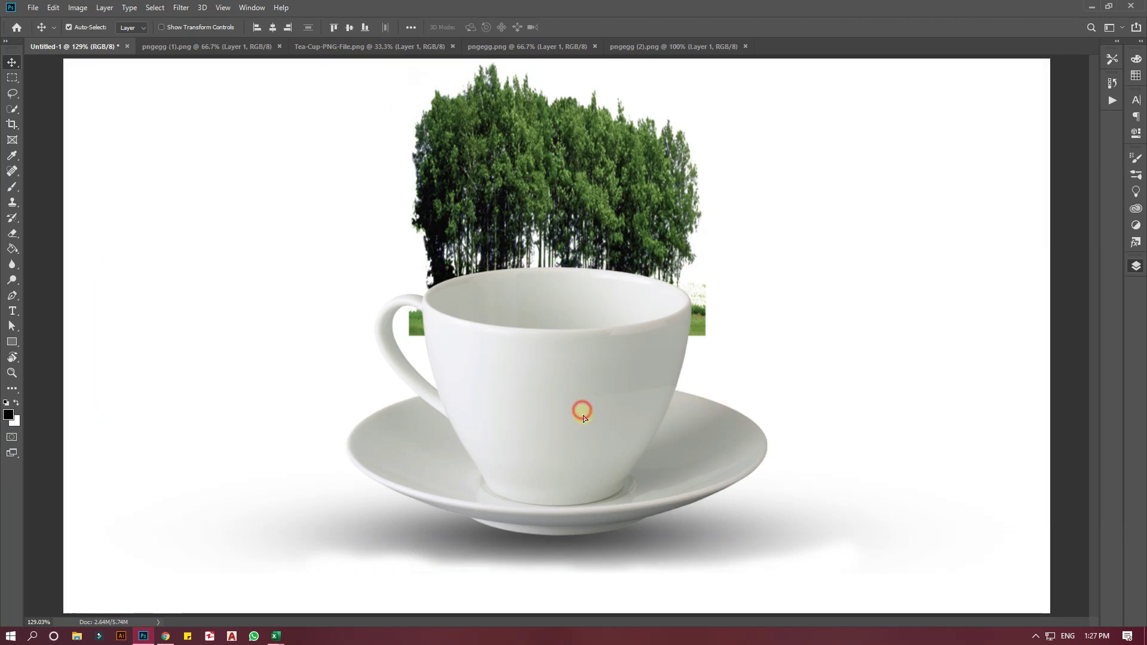
pyautogui.moveTo(584, 416); pyautogui.dragTo(584, 433)
pyautogui.moveTo(584, 433); pyautogui.dragTo(580, 435)
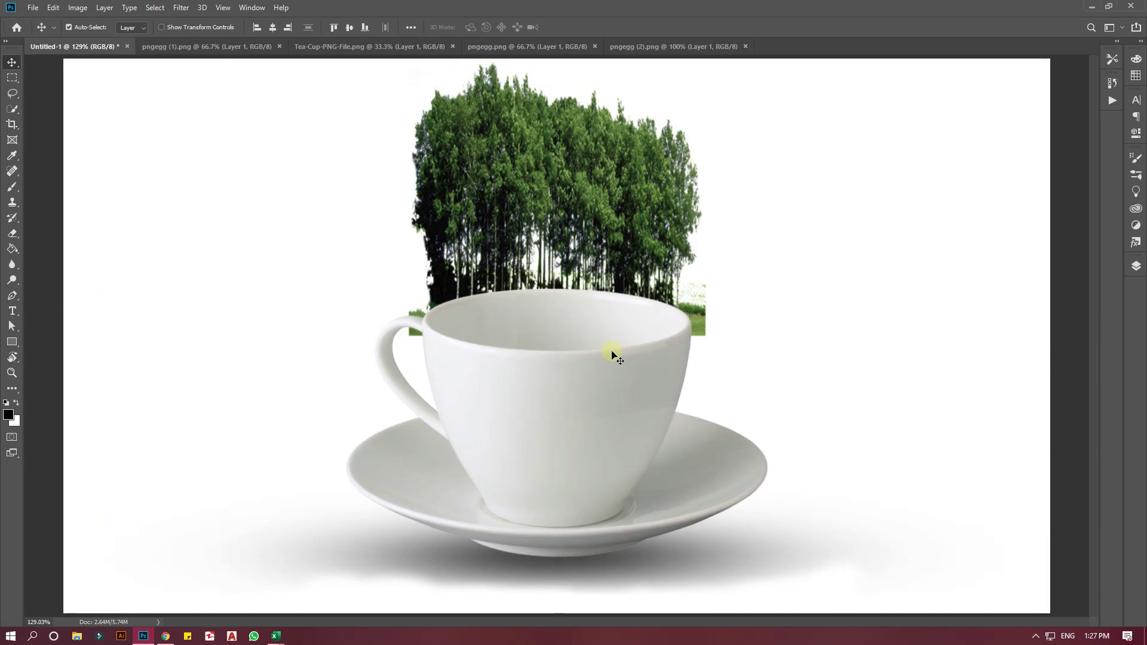
pyautogui.press('ctrl')
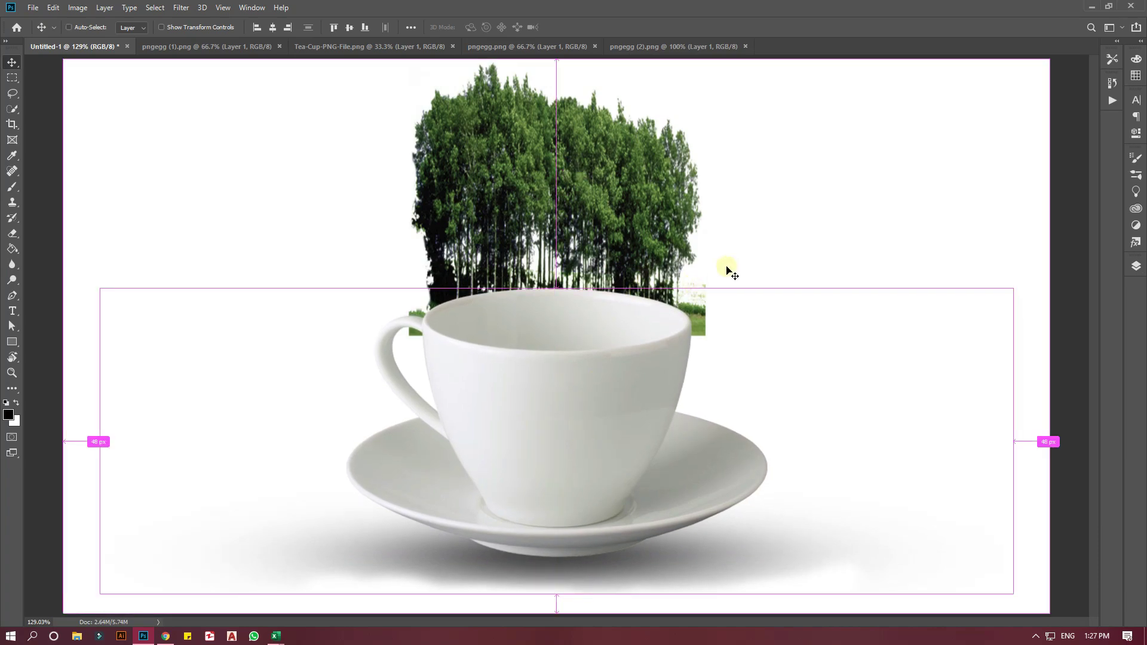
# - Reselect the trees layer (Layer 3), then Layer 1, in the Layers panel
pyautogui.click(1136, 267)
pyautogui.click(1050, 346)
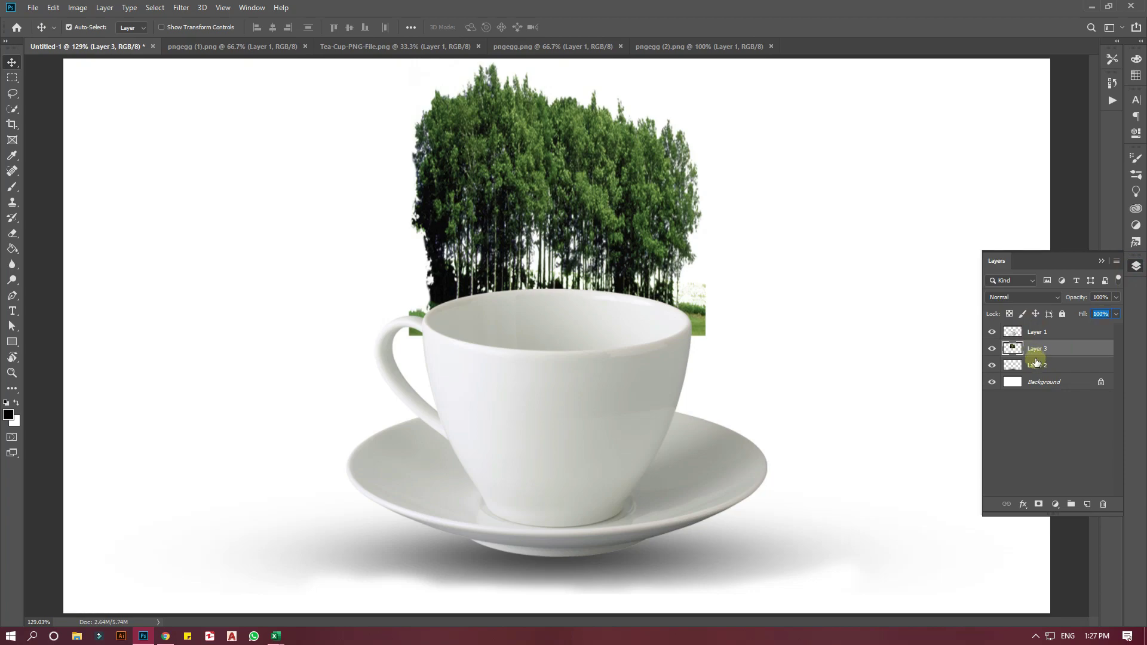
pyautogui.click(1031, 333)
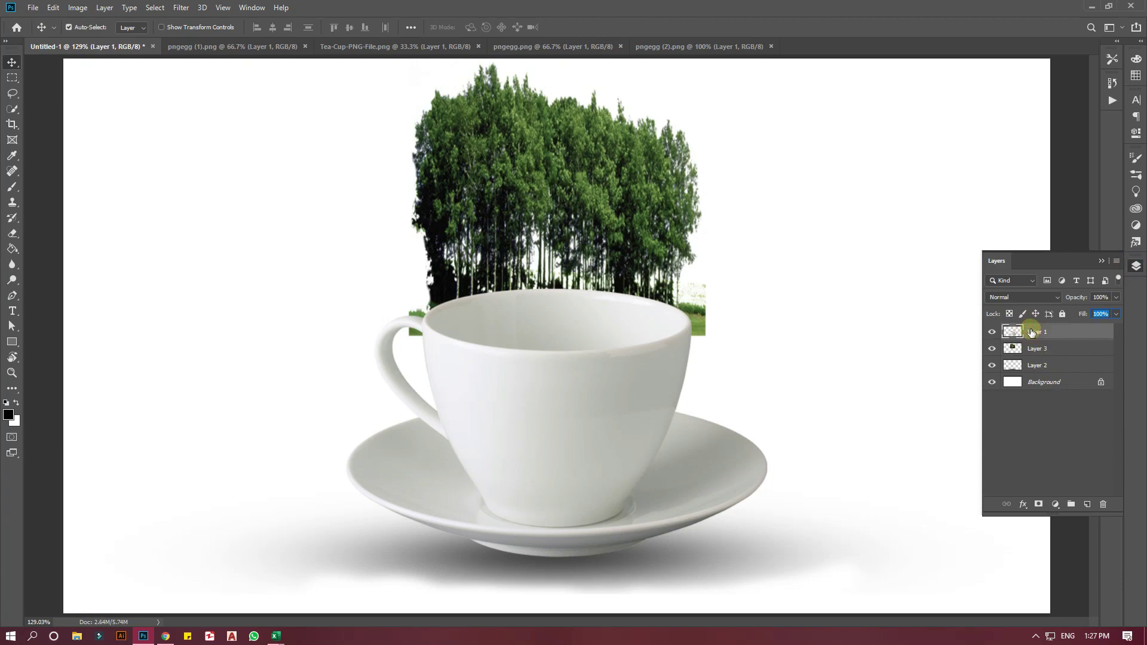
pyautogui.click(592, 227)
pyautogui.click(592, 226)
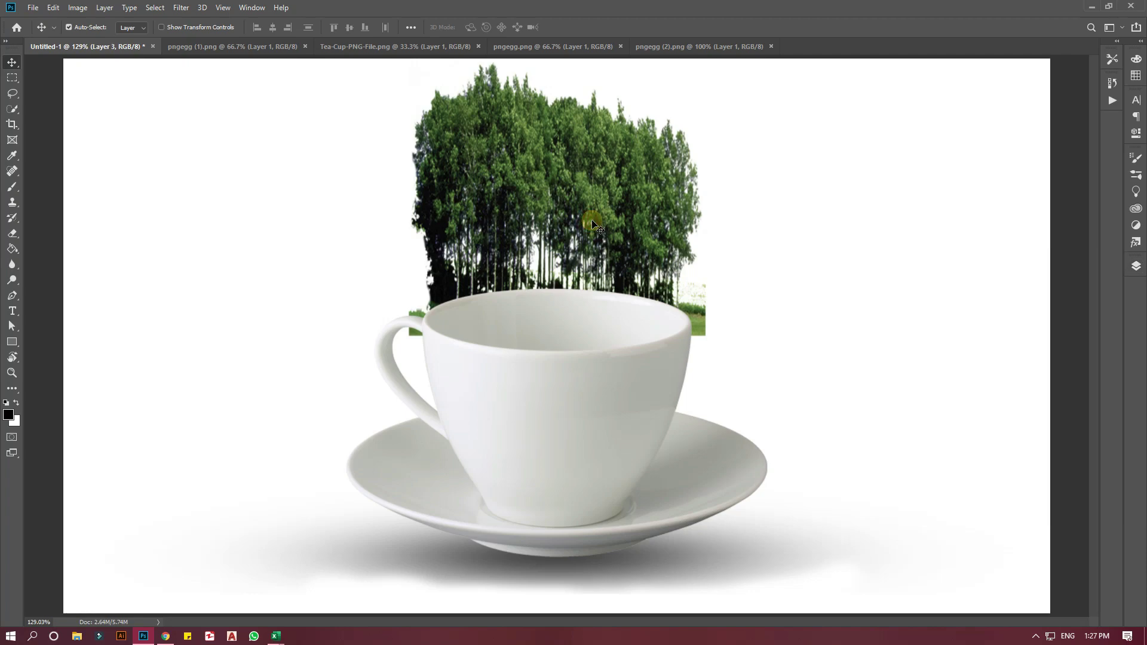
pyautogui.click(1135, 267)
pyautogui.click(1024, 351)
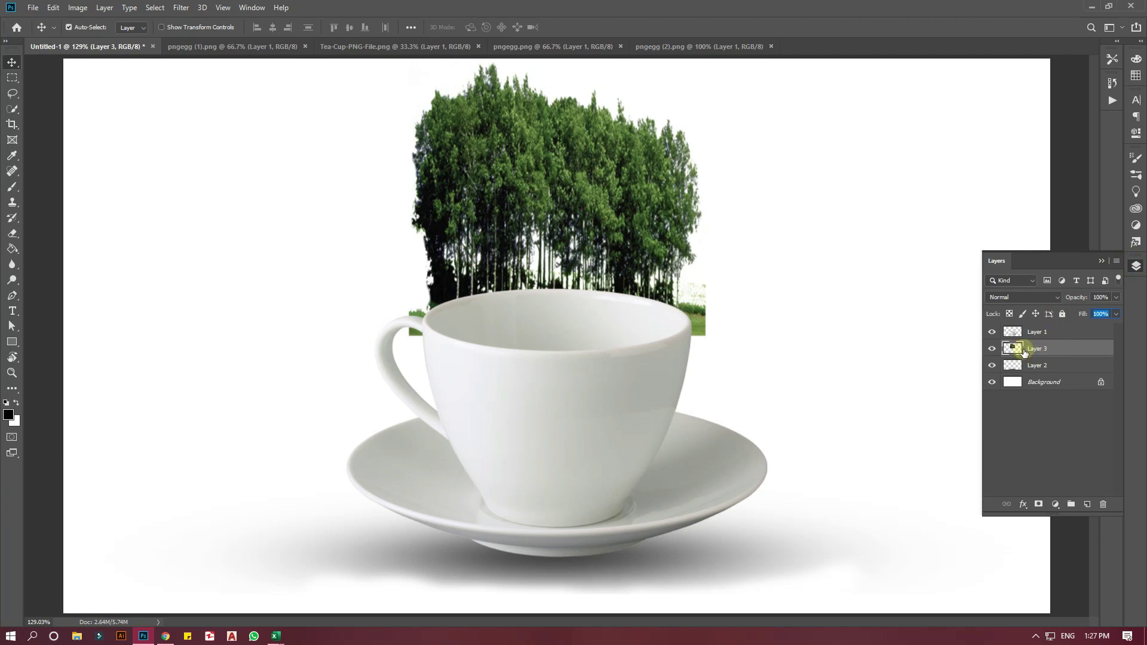
pyautogui.click(1028, 338)
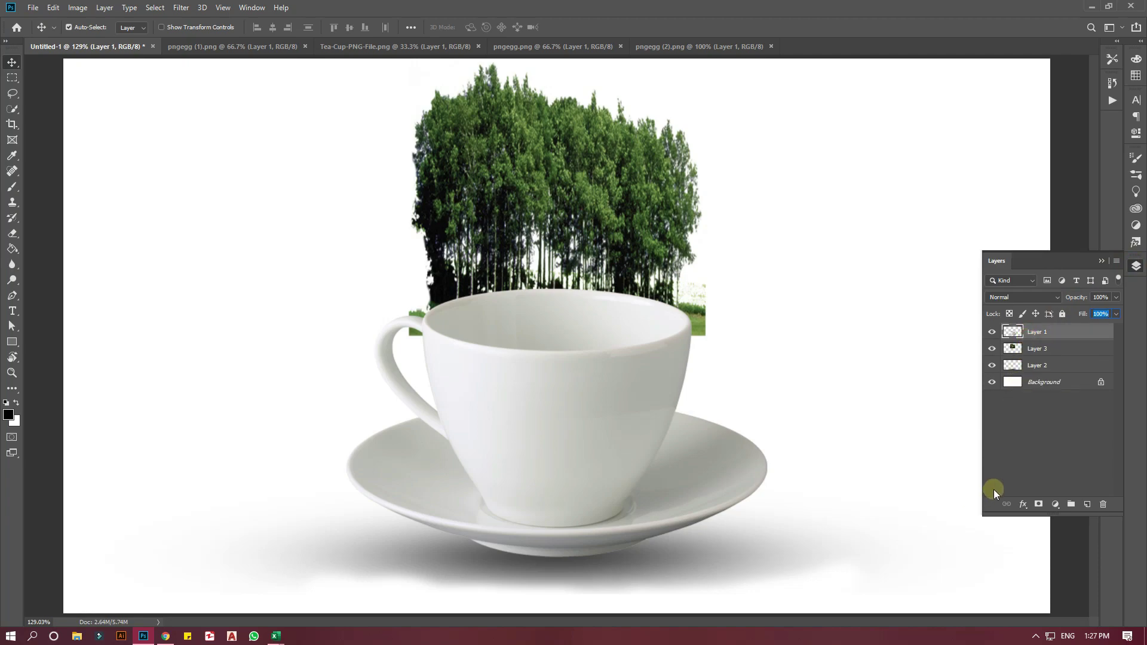
# - Add a layer mask to Layer 1 and nudge the trees down about 12 px
pyautogui.click(1040, 505)
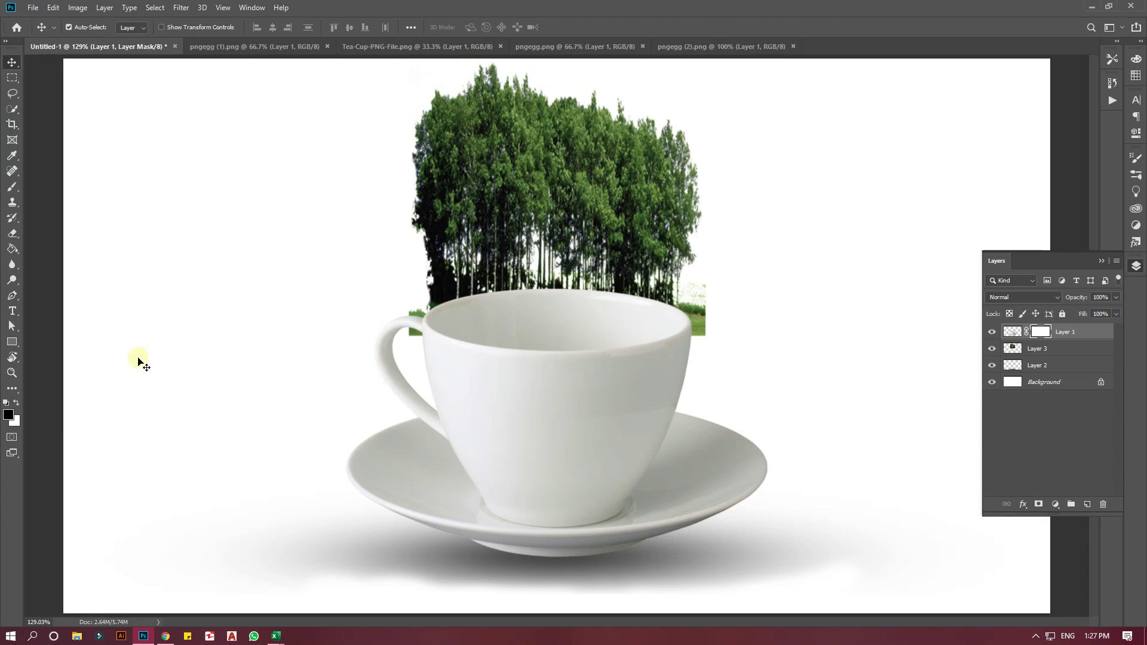
pyautogui.click(10, 189)
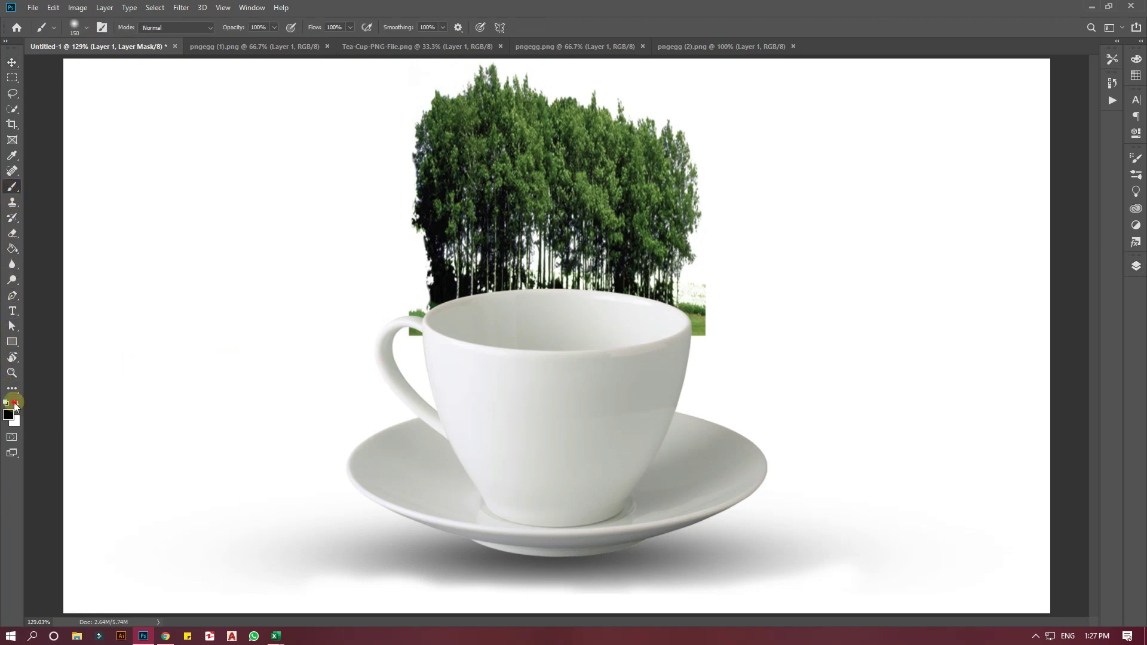
pyautogui.click(15, 404)
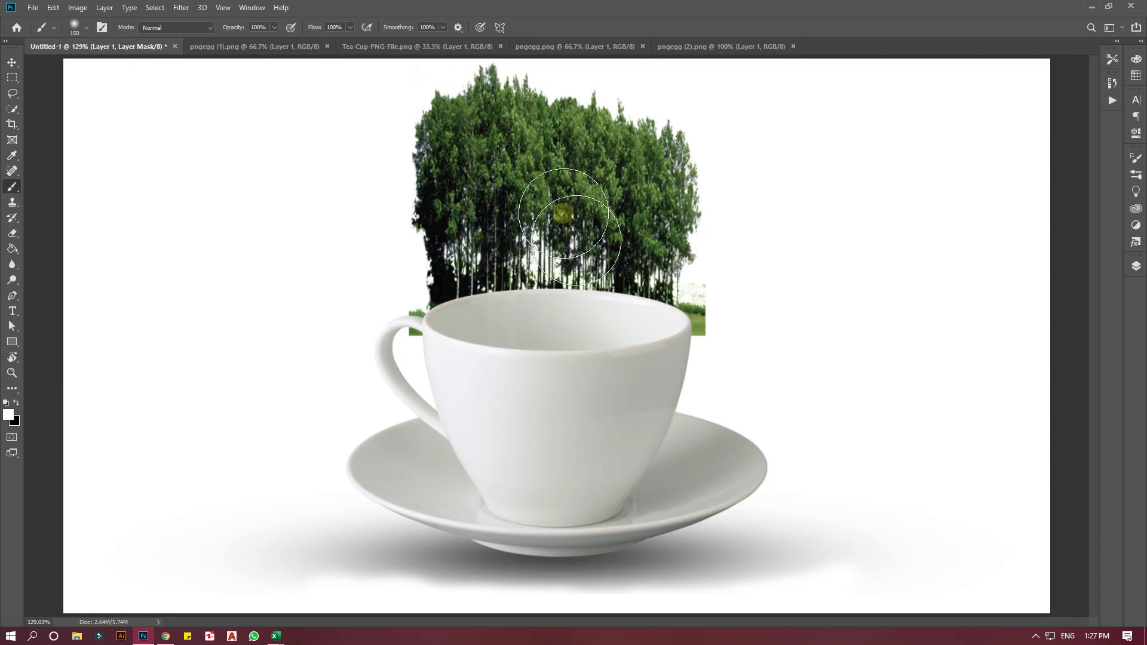
pyautogui.click(11, 62)
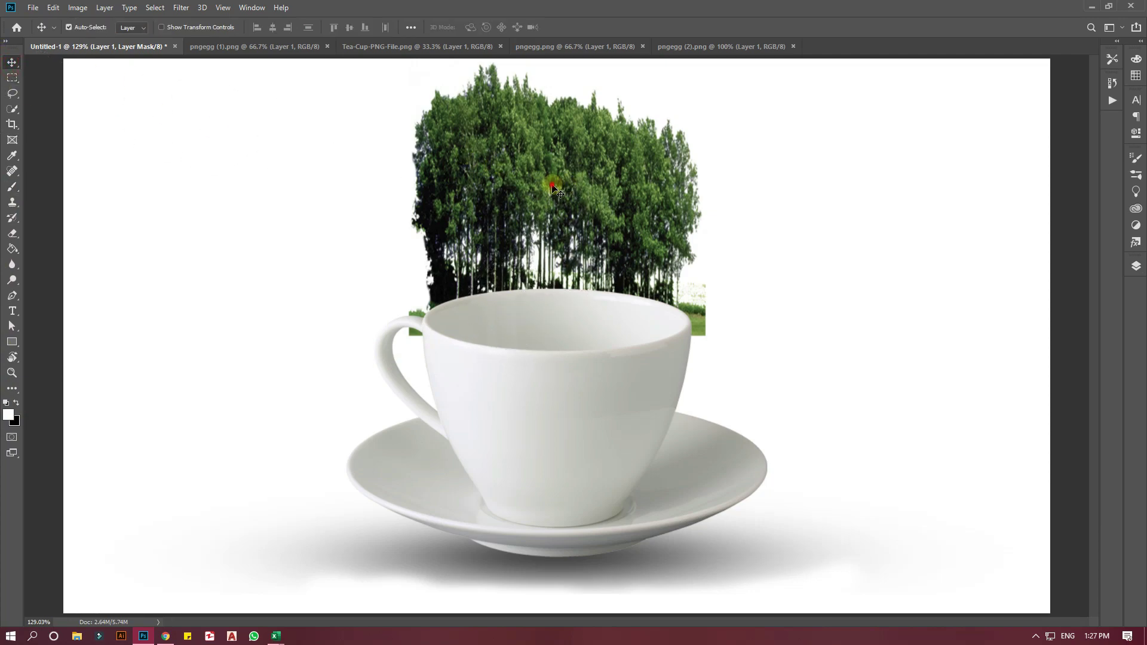
pyautogui.moveTo(553, 187); pyautogui.dragTo(551, 198)
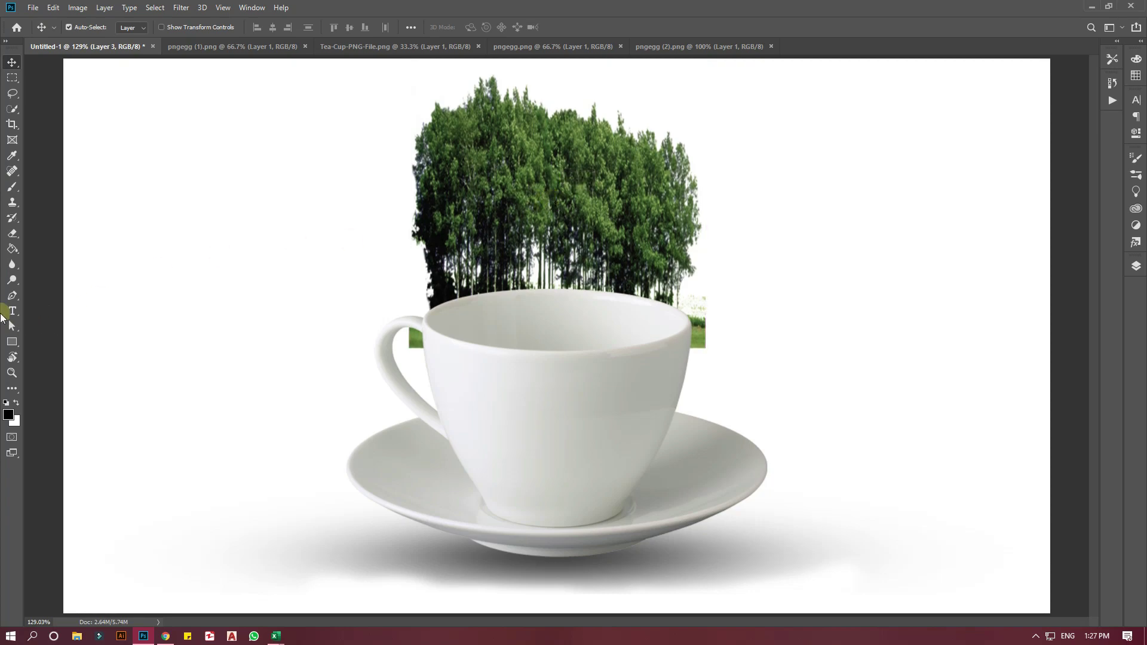
# - Target Layer 1's mask and set a Soft Round brush shrunk to 90 px
pyautogui.click(22, 190)
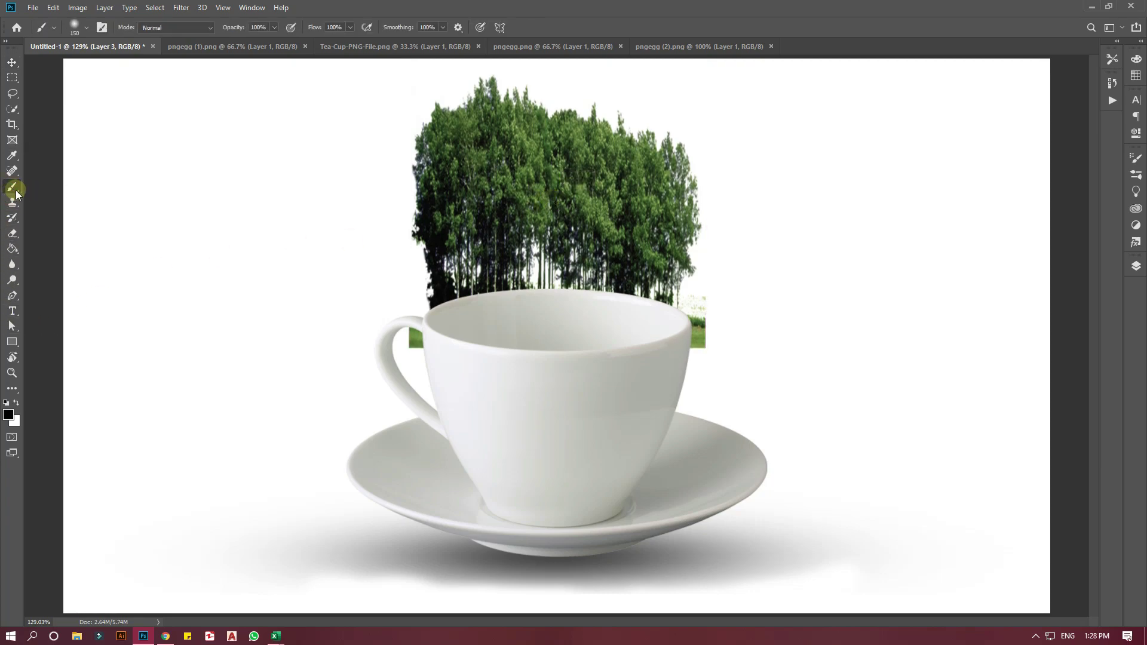
pyautogui.click(1136, 268)
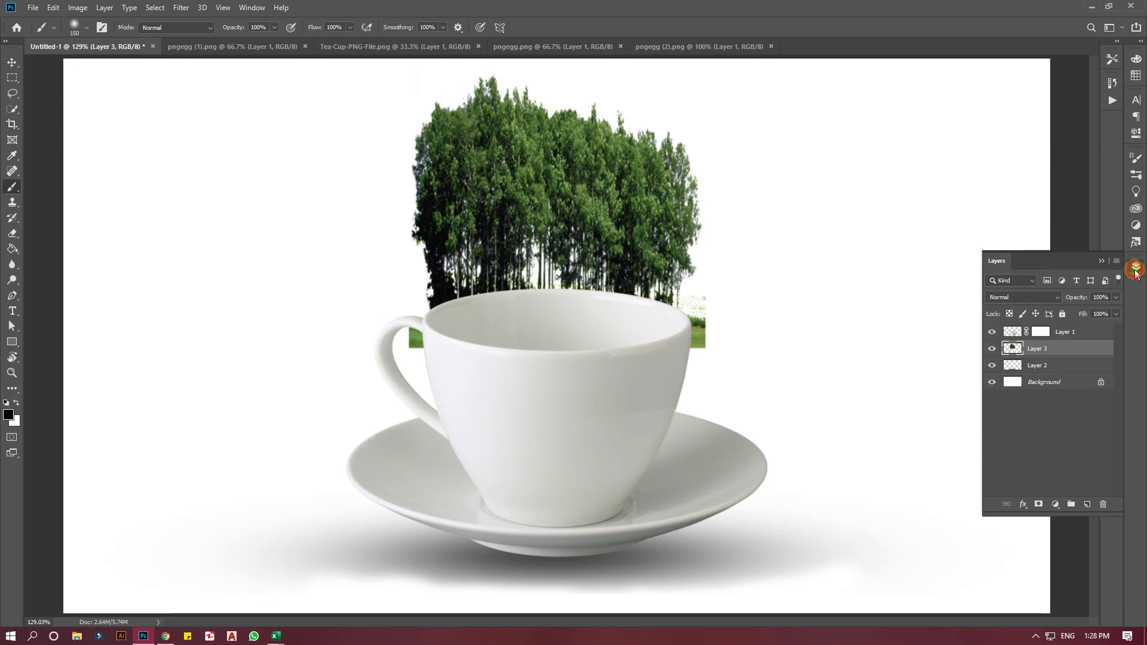
pyautogui.click(1041, 332)
pyautogui.press('x')
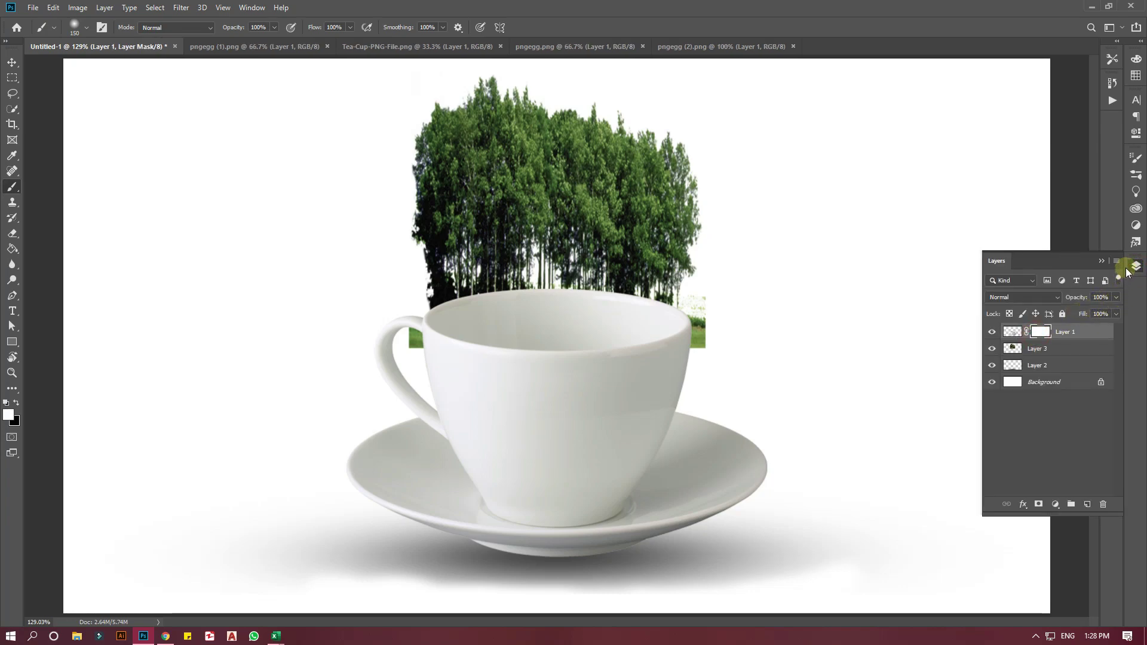
pyautogui.click(1136, 267)
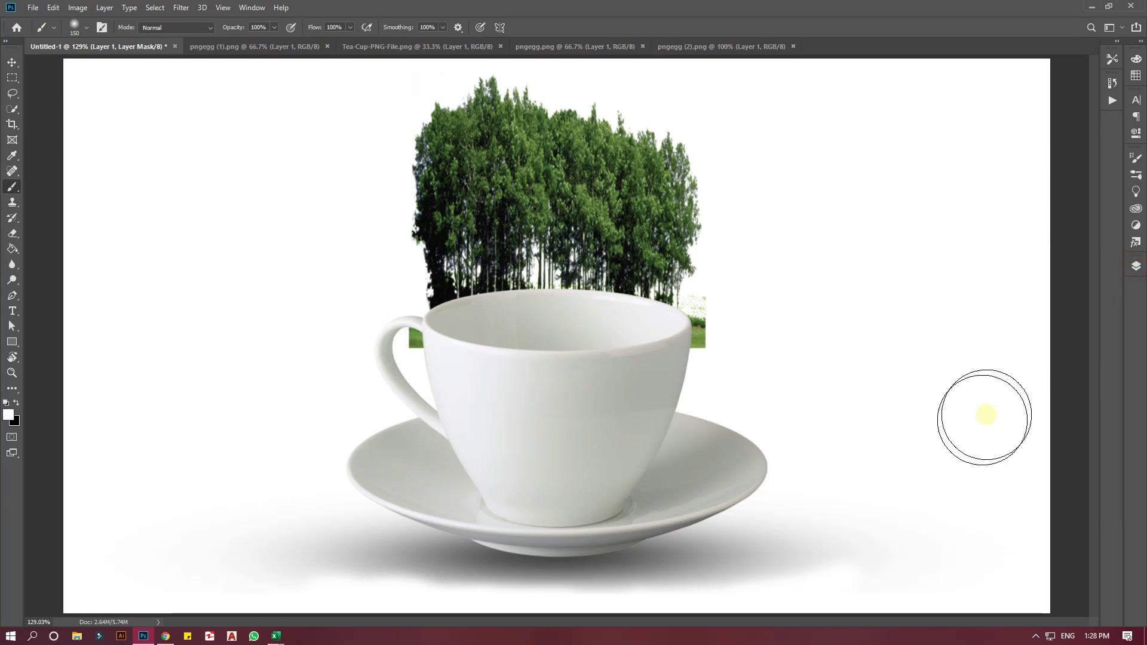
pyautogui.click(82, 31)
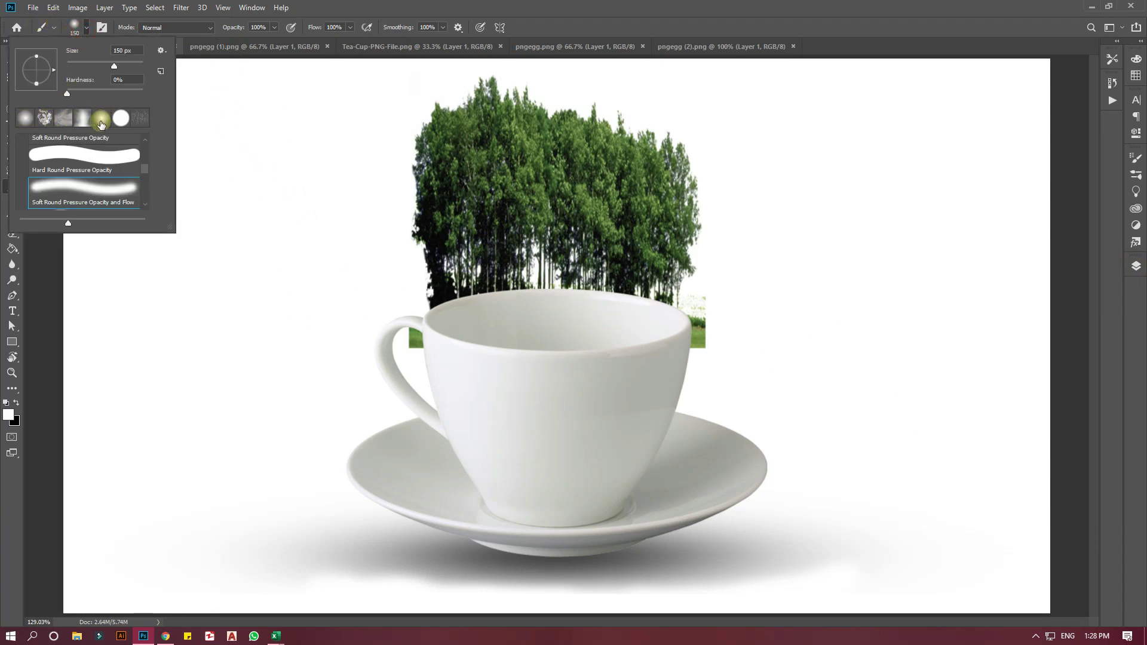
pyautogui.click(78, 192)
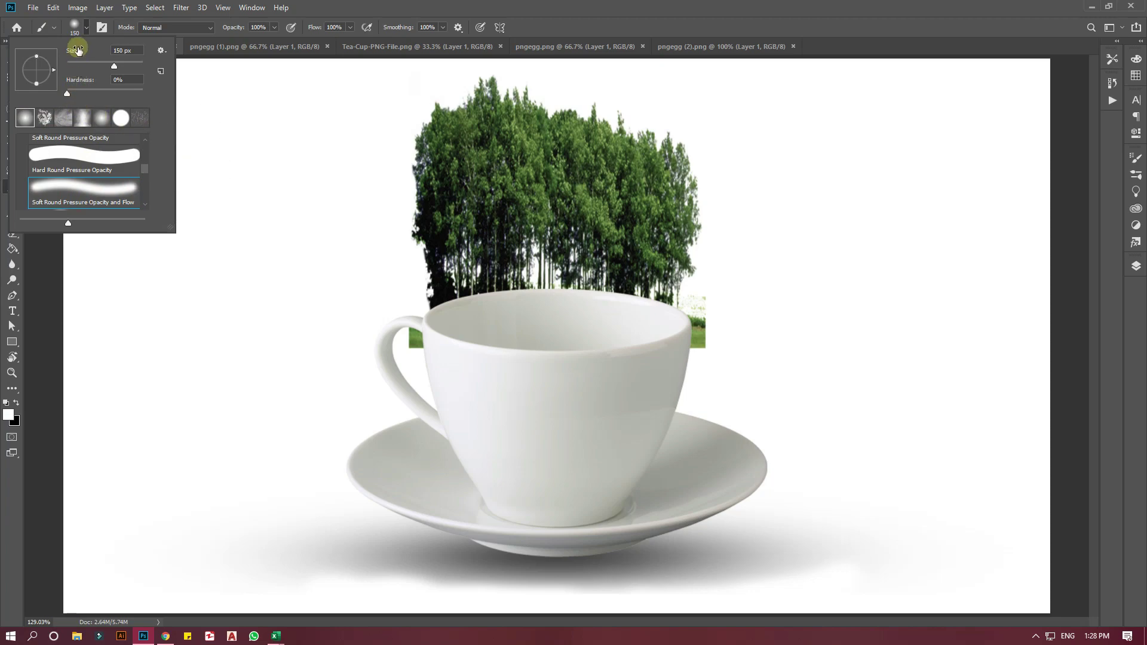
pyautogui.click(75, 27)
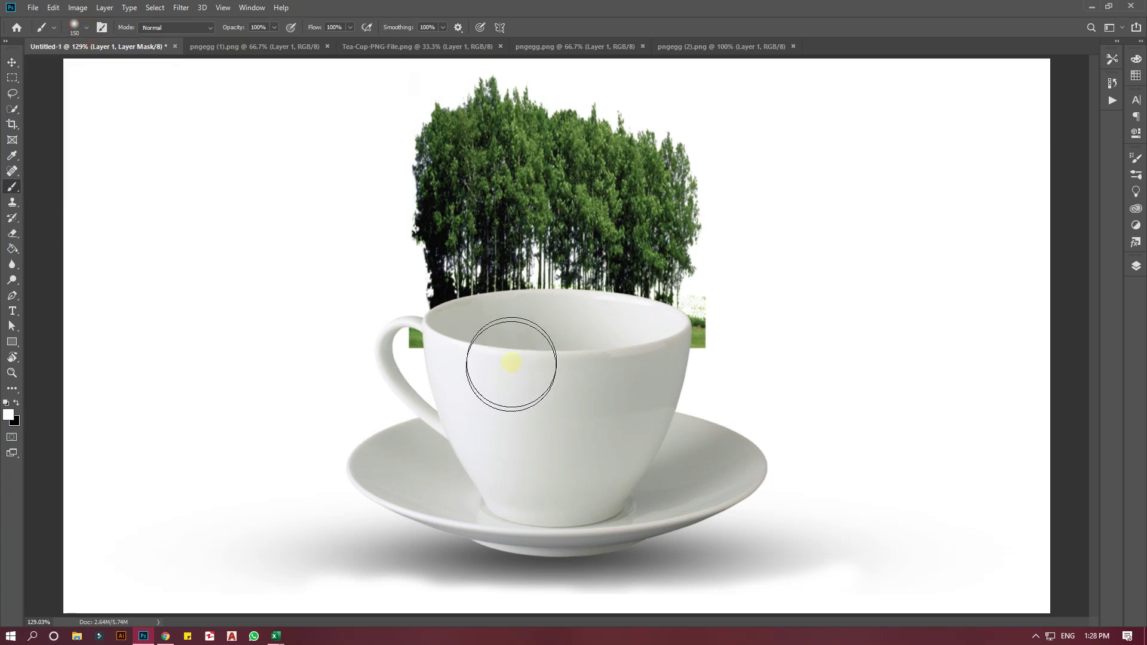
pyautogui.press('[')
pyautogui.press('[')
pyautogui.press('[')
pyautogui.press('[')
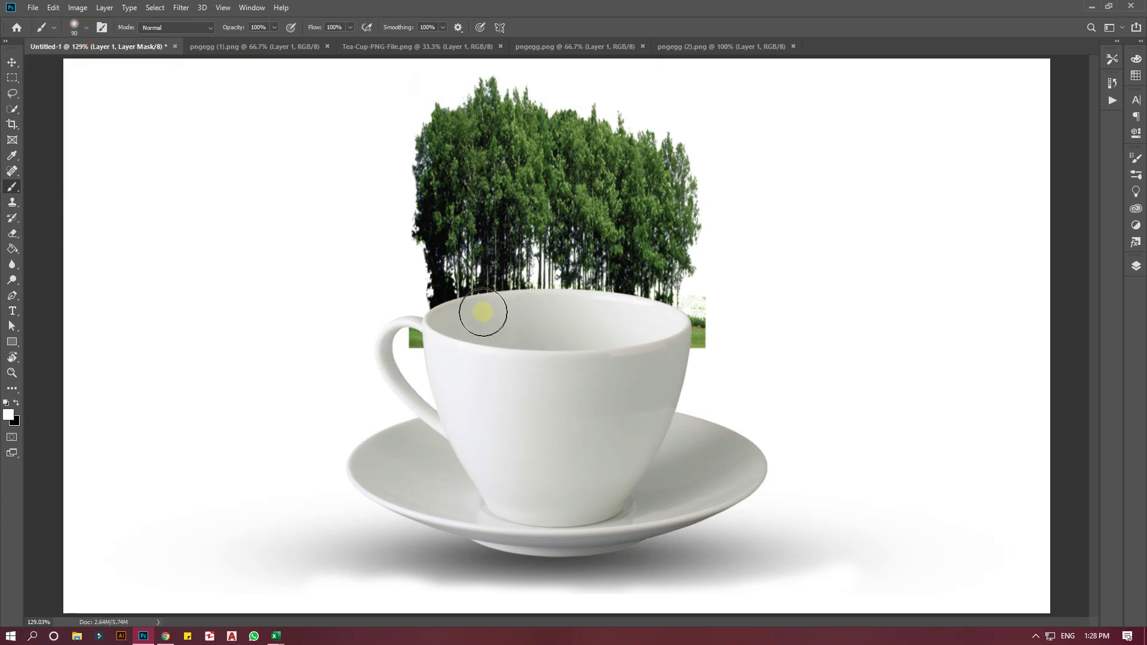
pyautogui.press('[')
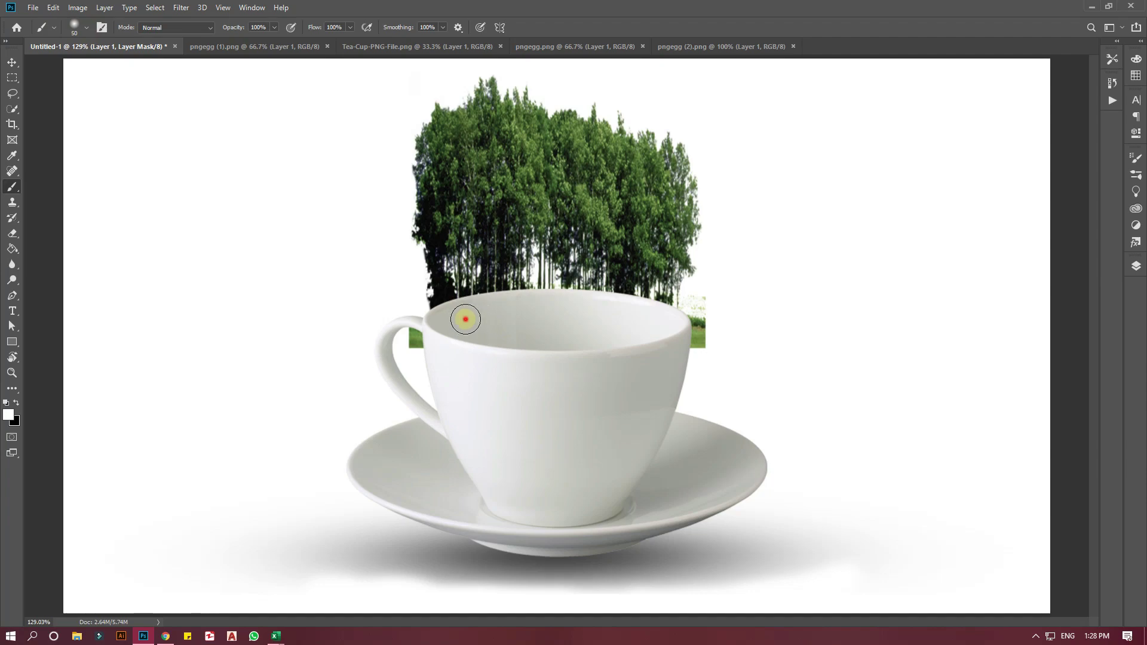
# - Paint black on the cup's mask along the rim to reveal the tree trunks
pyautogui.click(17, 404)
pyautogui.press('d')
pyautogui.click(463, 317)
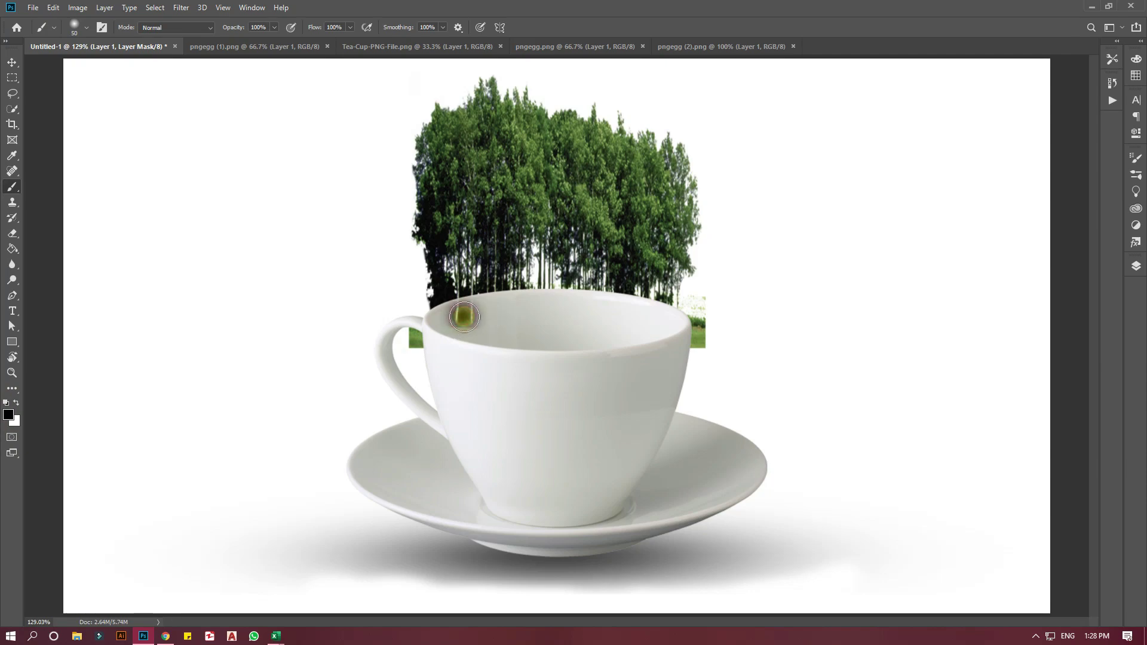
pyautogui.moveTo(456, 312)
pyautogui.mouseDown()
pyautogui.moveTo(448, 307)
pyautogui.moveTo(523, 302)
pyautogui.moveTo(466, 302)
pyautogui.moveTo(544, 289)
pyautogui.moveTo(640, 302)
pyautogui.moveTo(487, 320)
pyautogui.moveTo(556, 317)
pyautogui.moveTo(489, 314)
pyautogui.moveTo(511, 324)
pyautogui.moveTo(469, 310)
pyautogui.moveTo(535, 324)
pyautogui.moveTo(461, 317)
pyautogui.moveTo(543, 333)
pyautogui.moveTo(619, 319)
pyautogui.moveTo(586, 327)
pyautogui.moveTo(616, 329)
pyautogui.moveTo(664, 304)
pyautogui.moveTo(640, 324)
pyautogui.moveTo(673, 301)
pyautogui.moveTo(670, 320)
pyautogui.moveTo(638, 336)
pyautogui.moveTo(526, 335)
pyautogui.moveTo(539, 342)
pyautogui.moveTo(476, 333)
pyautogui.moveTo(421, 287)
pyautogui.moveTo(441, 308)
pyautogui.moveTo(634, 277)
pyautogui.moveTo(677, 310)
pyautogui.mouseUp()
pyautogui.press('[')
pyautogui.press('[')
pyautogui.press(']')
pyautogui.press('[')
pyautogui.press('[')
pyautogui.press('[')
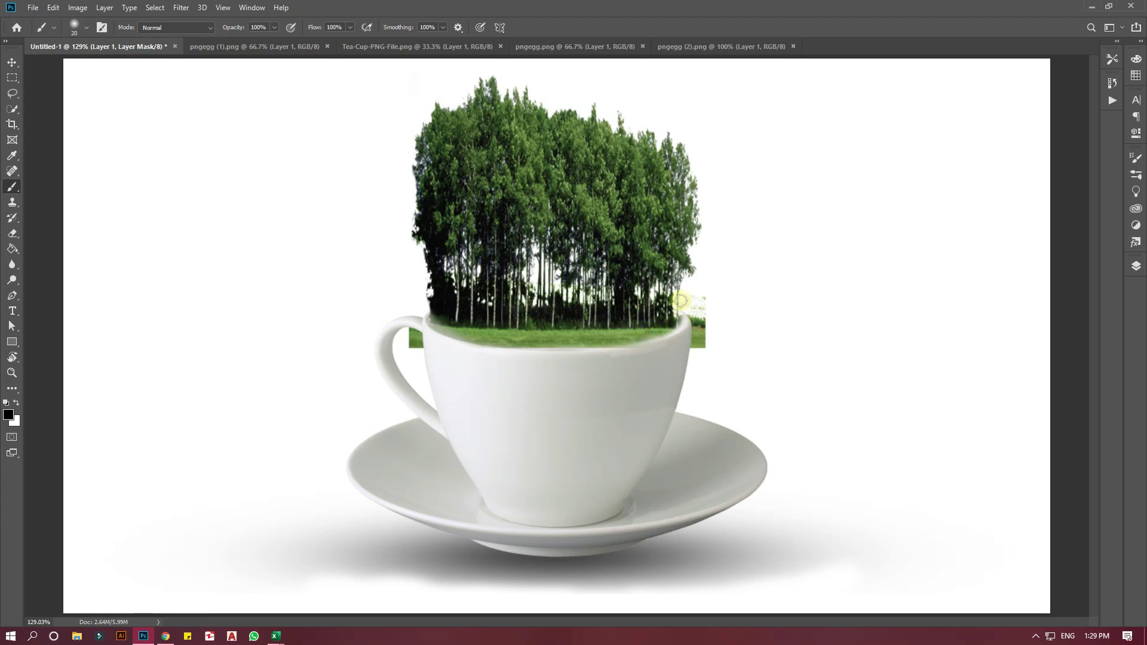
pyautogui.moveTo(680, 300)
pyautogui.mouseDown()
pyautogui.moveTo(651, 323)
pyautogui.moveTo(683, 304)
pyautogui.mouseUp()
pyautogui.moveTo(439, 323); pyautogui.dragTo(456, 331)
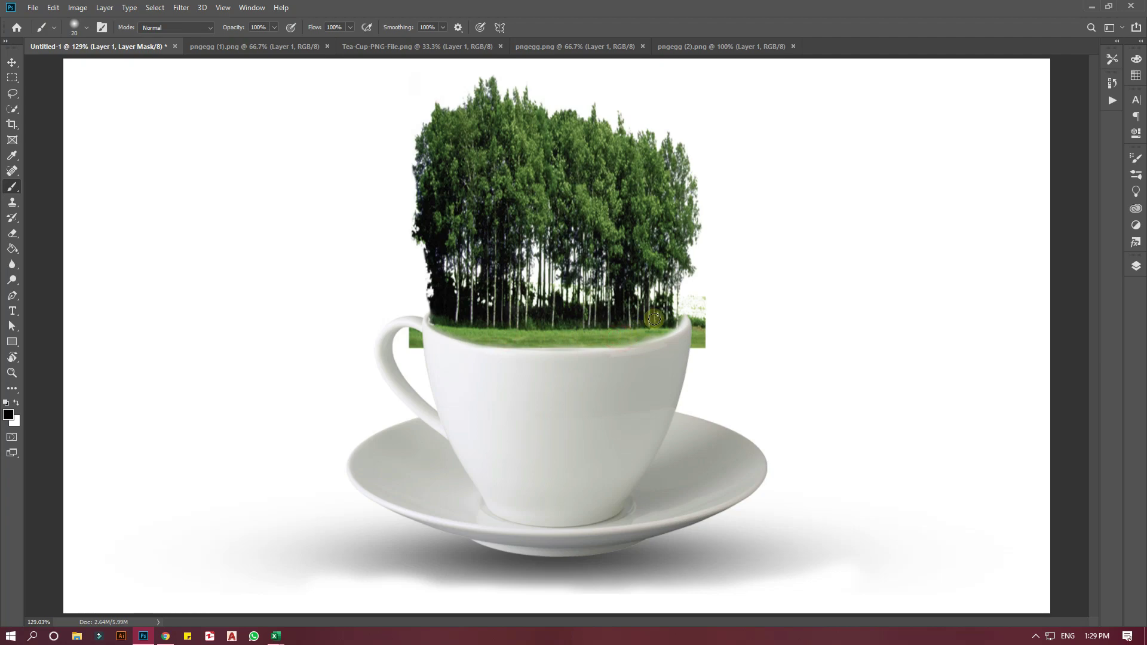
pyautogui.moveTo(622, 336); pyautogui.dragTo(635, 325)
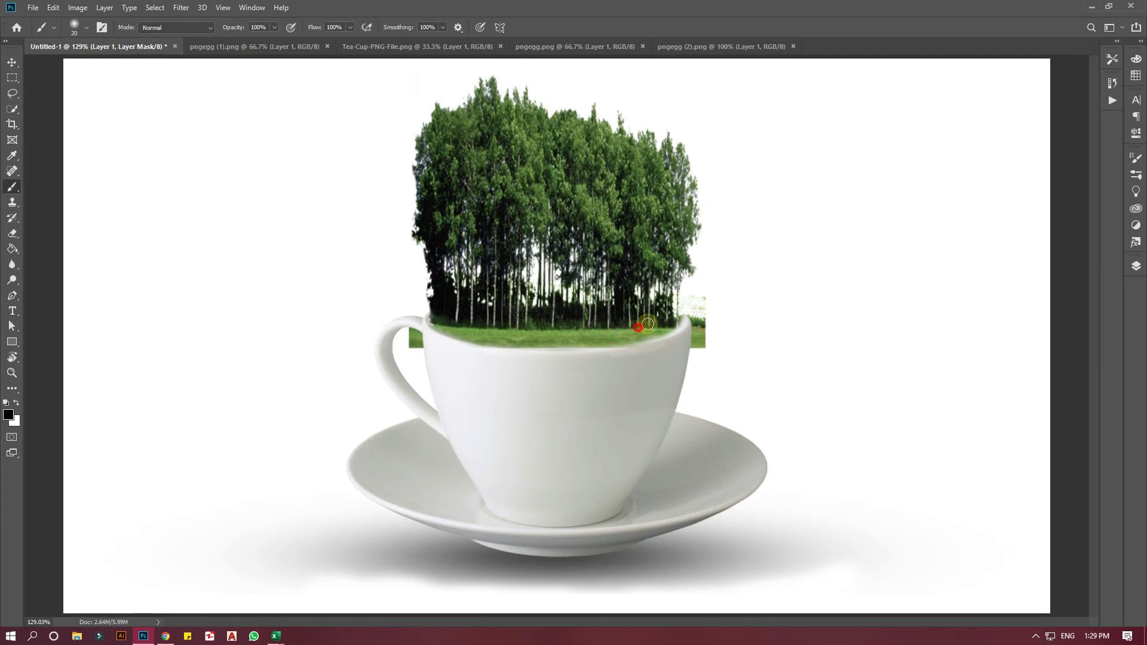
# - Lower the trees layer about 37 px into the cup
pyautogui.click(8, 62)
pyautogui.click(548, 262)
pyautogui.moveTo(548, 262); pyautogui.dragTo(544, 290)
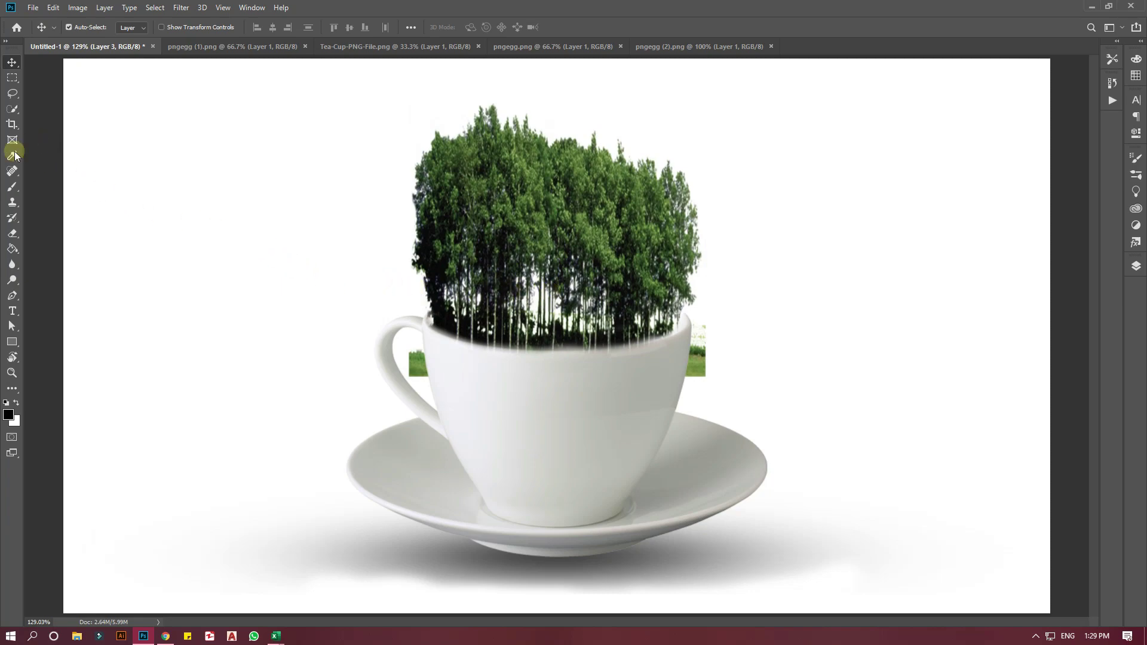
# - Refine Layer 1's mask along the rim, hiding stray tree pixels on the right
pyautogui.click(13, 217)
pyautogui.click(13, 186)
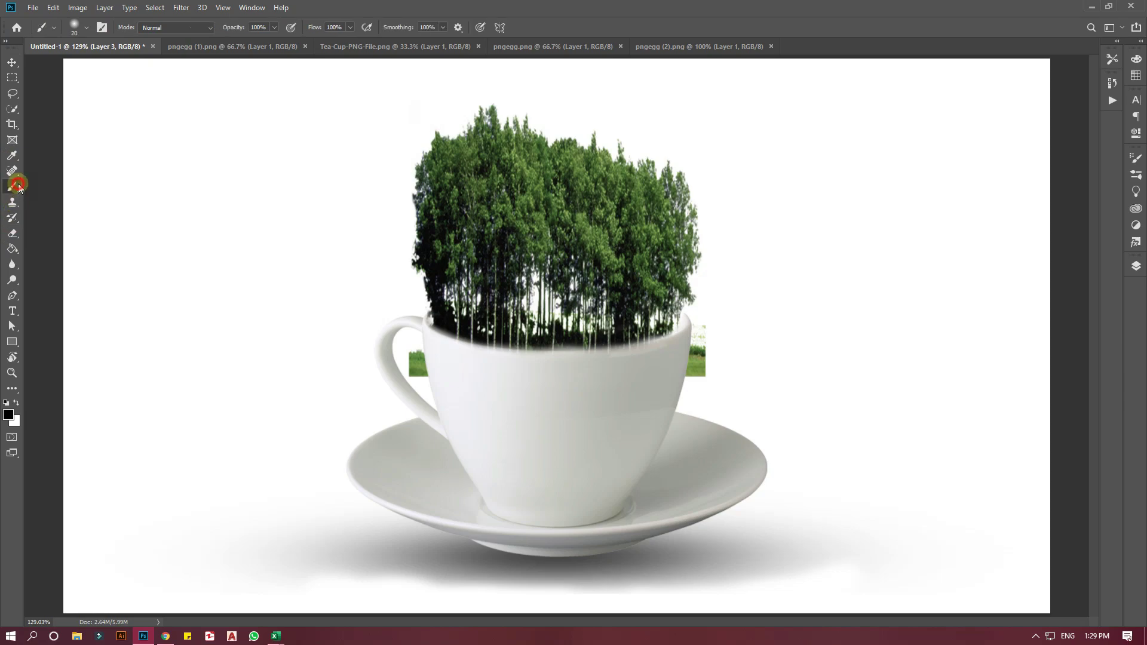
pyautogui.click(1136, 266)
pyautogui.click(1042, 335)
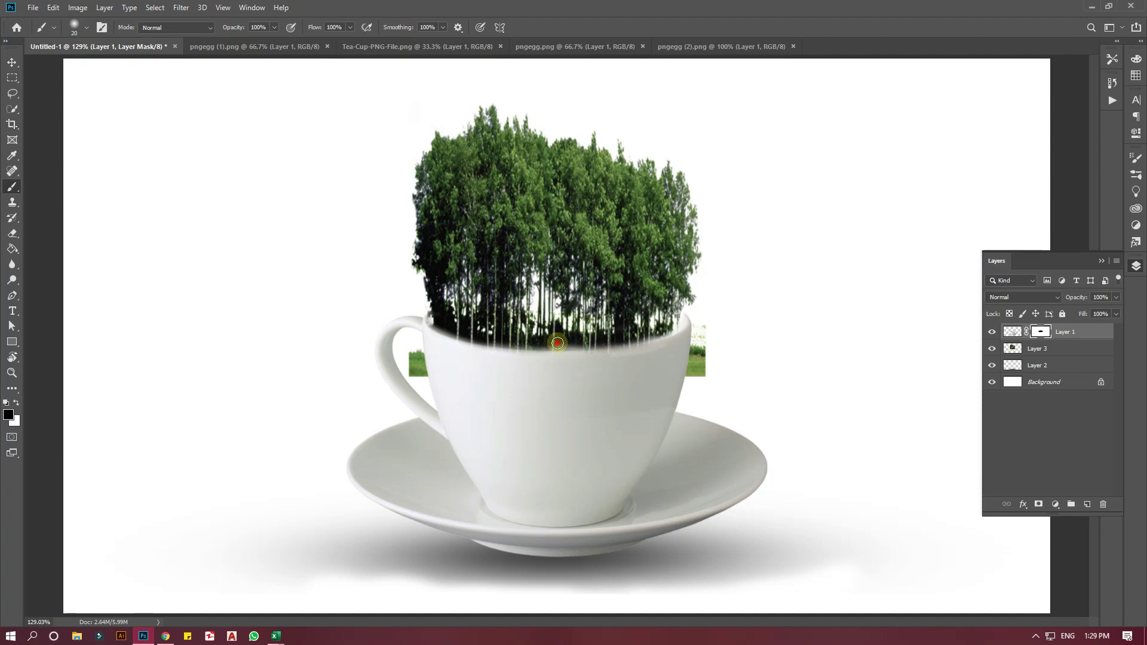
pyautogui.click(559, 344)
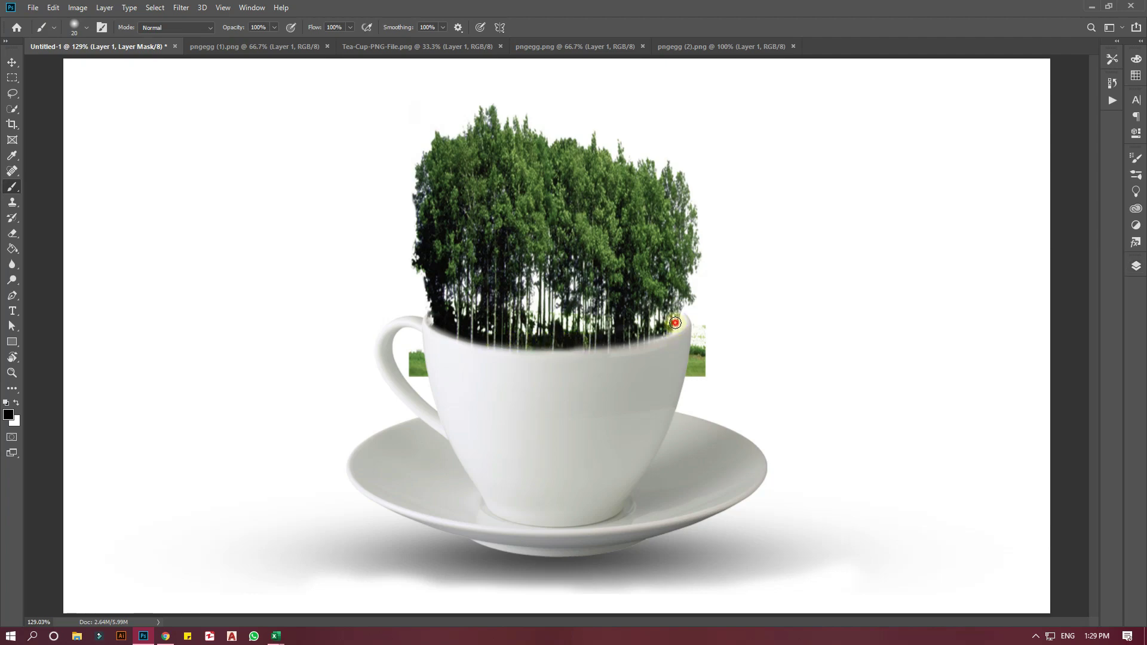
pyautogui.moveTo(675, 323); pyautogui.dragTo(652, 336)
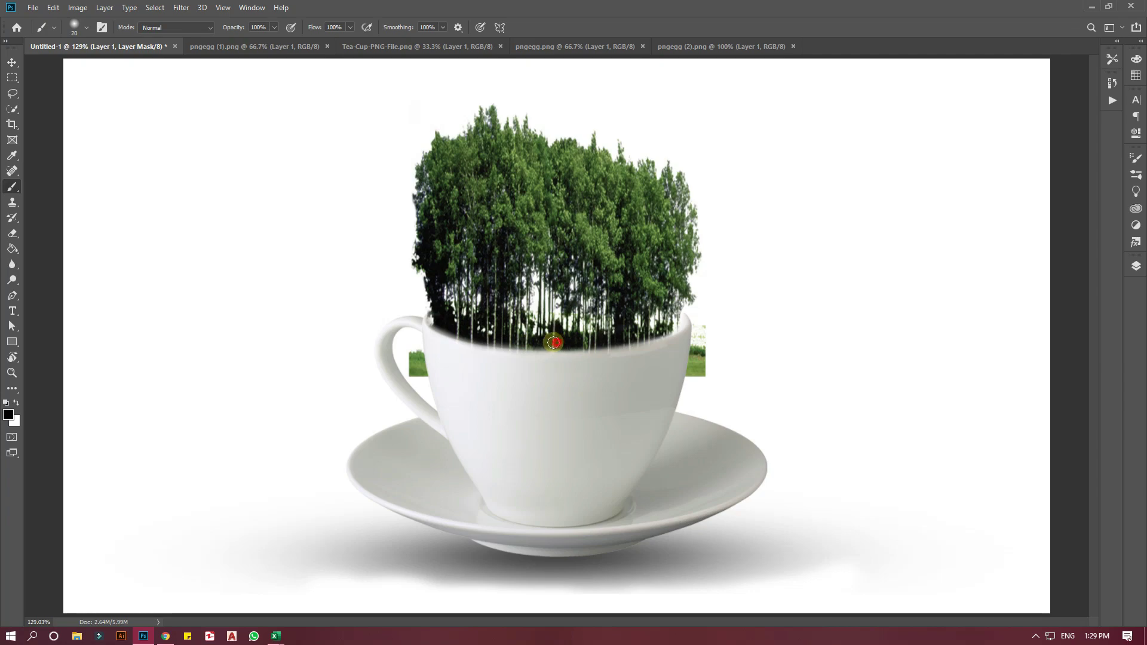
pyautogui.moveTo(554, 343); pyautogui.dragTo(512, 343)
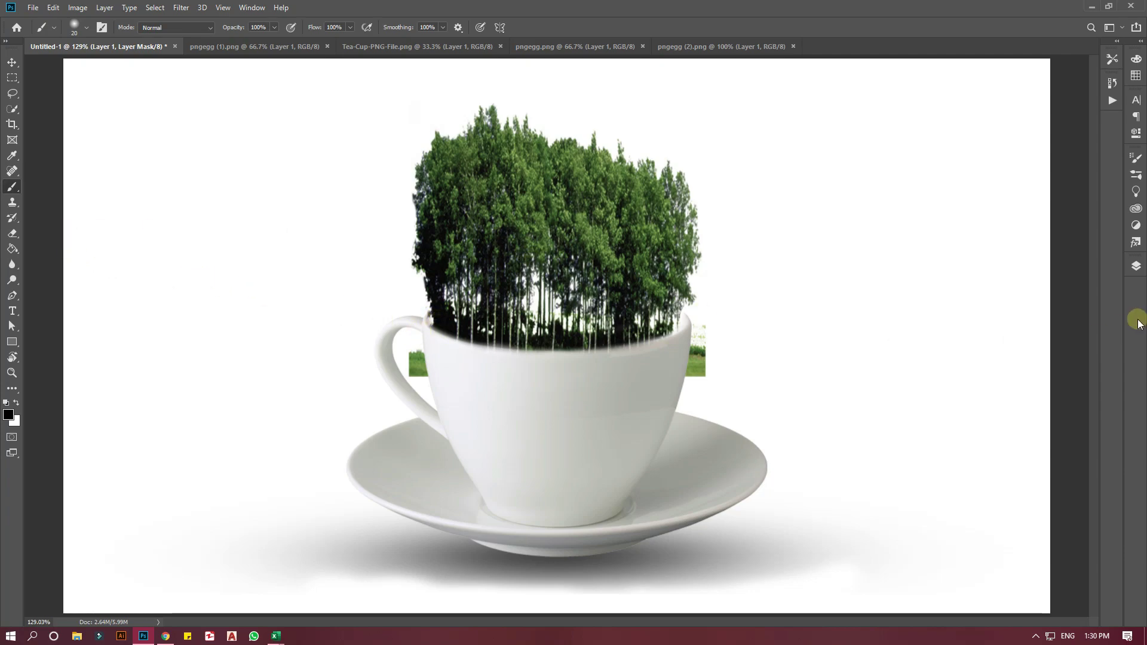
# - On Layer 3, erase the grass beside the cup and inside the handle with a Hard Round eraser
pyautogui.click(1136, 266)
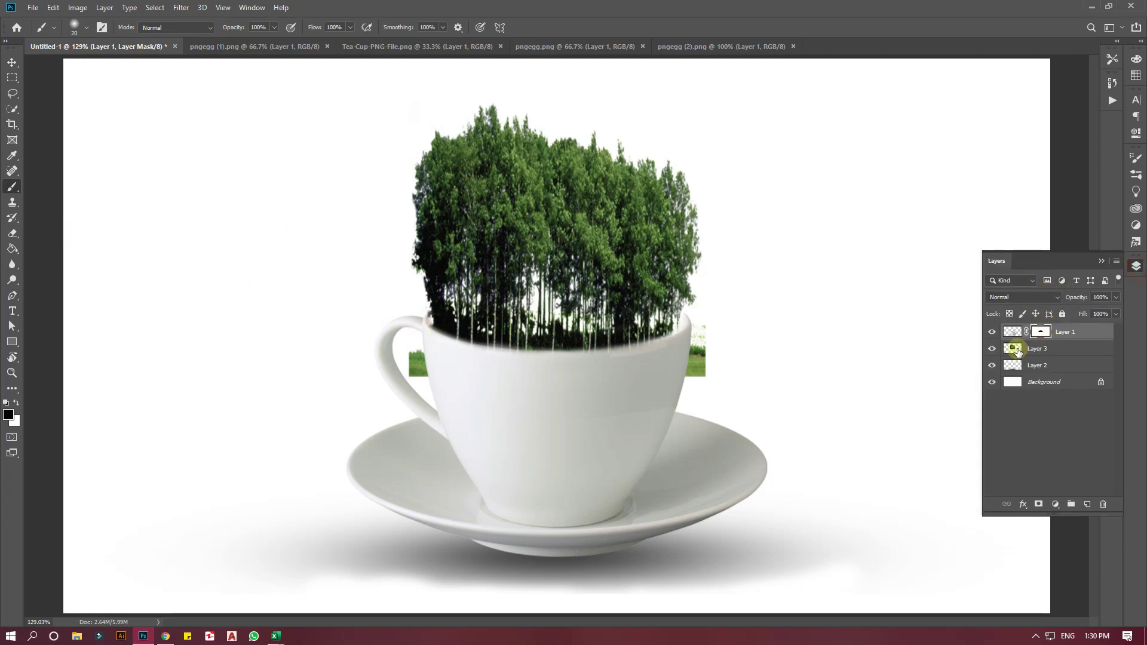
pyautogui.click(1049, 347)
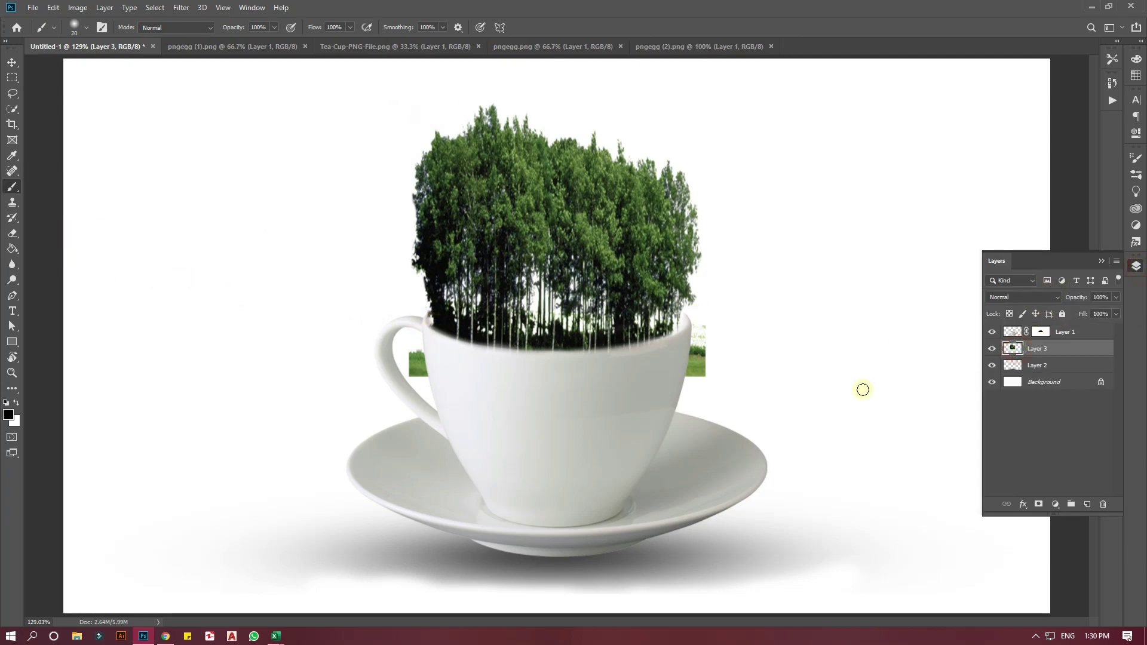
pyautogui.click(12, 233)
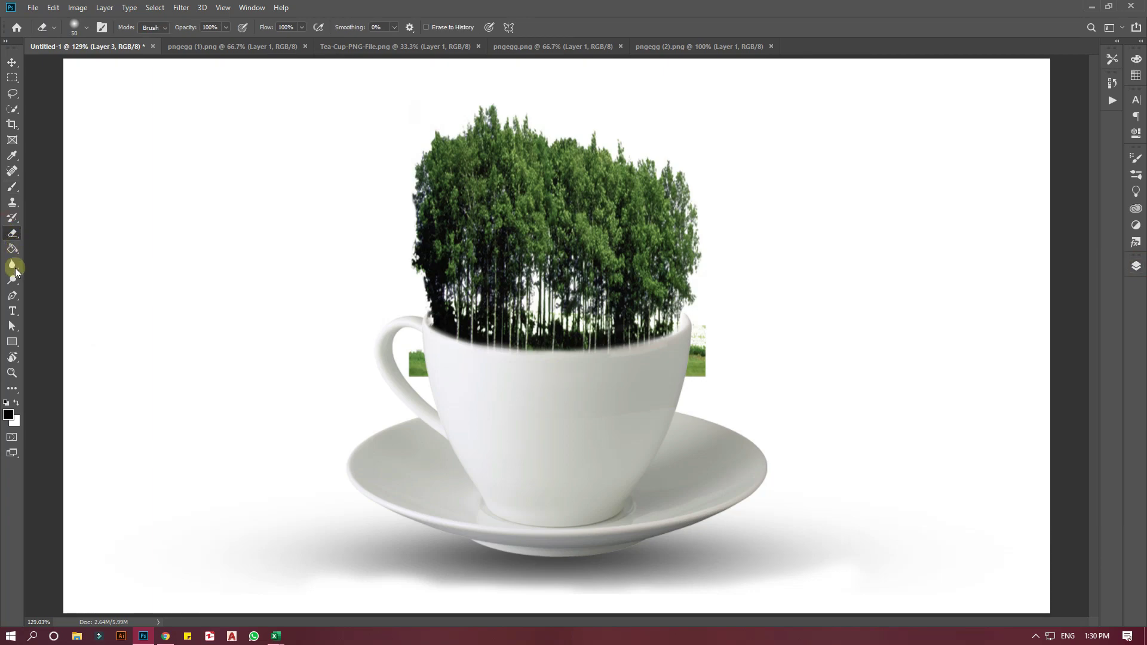
pyautogui.click(85, 29)
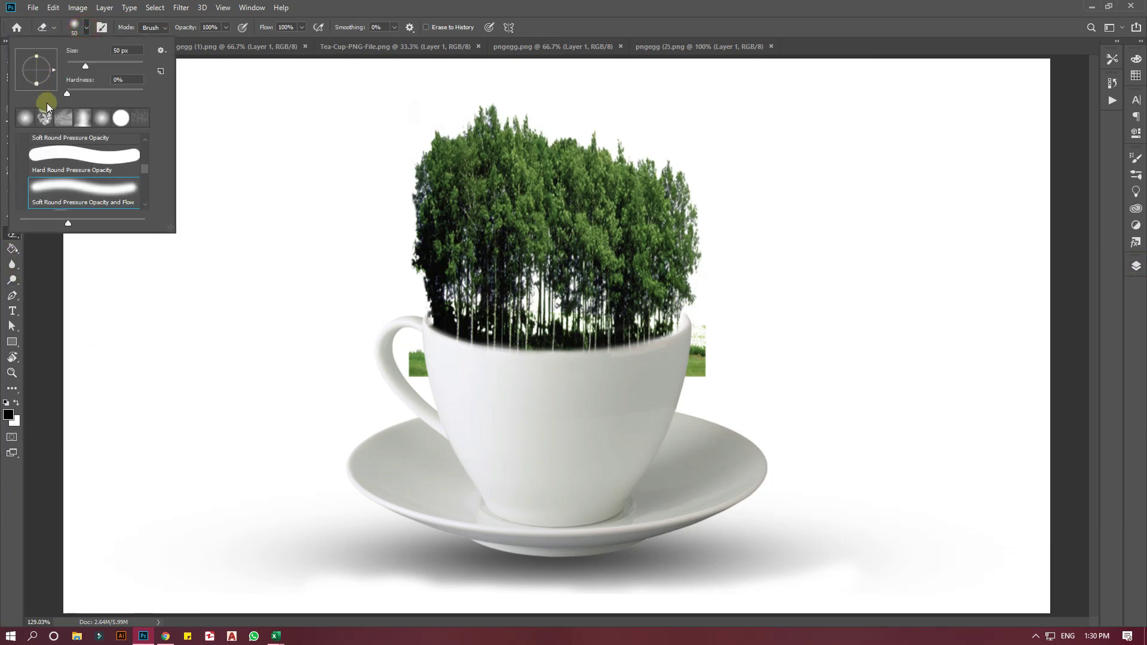
pyautogui.click(120, 117)
pyautogui.click(86, 28)
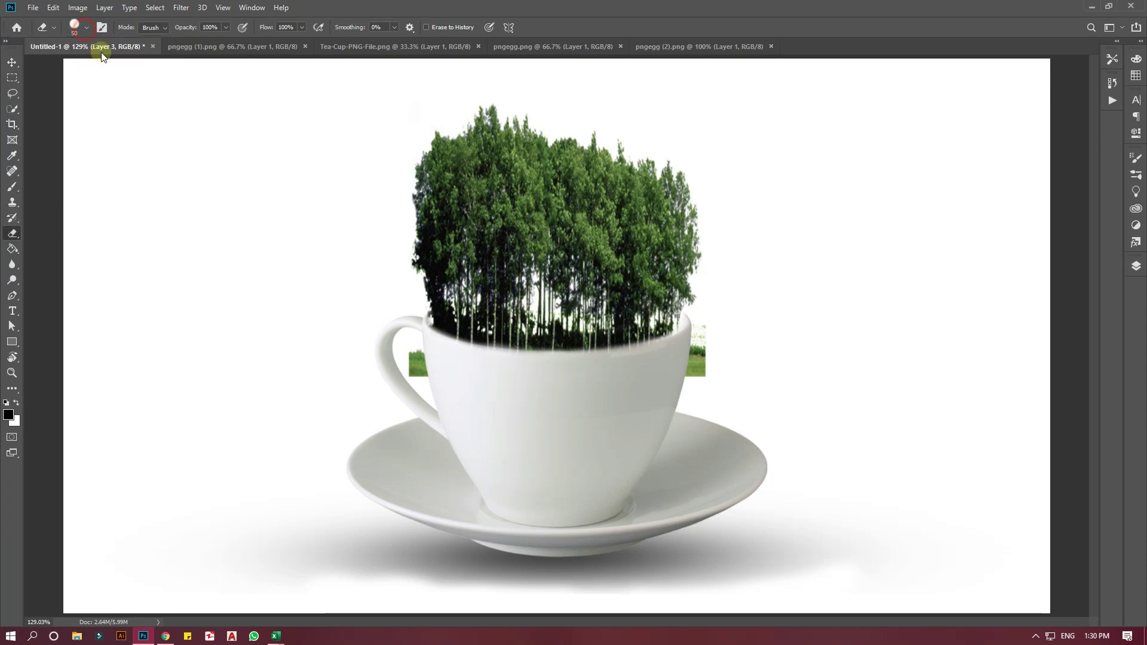
pyautogui.moveTo(715, 330); pyautogui.dragTo(705, 358)
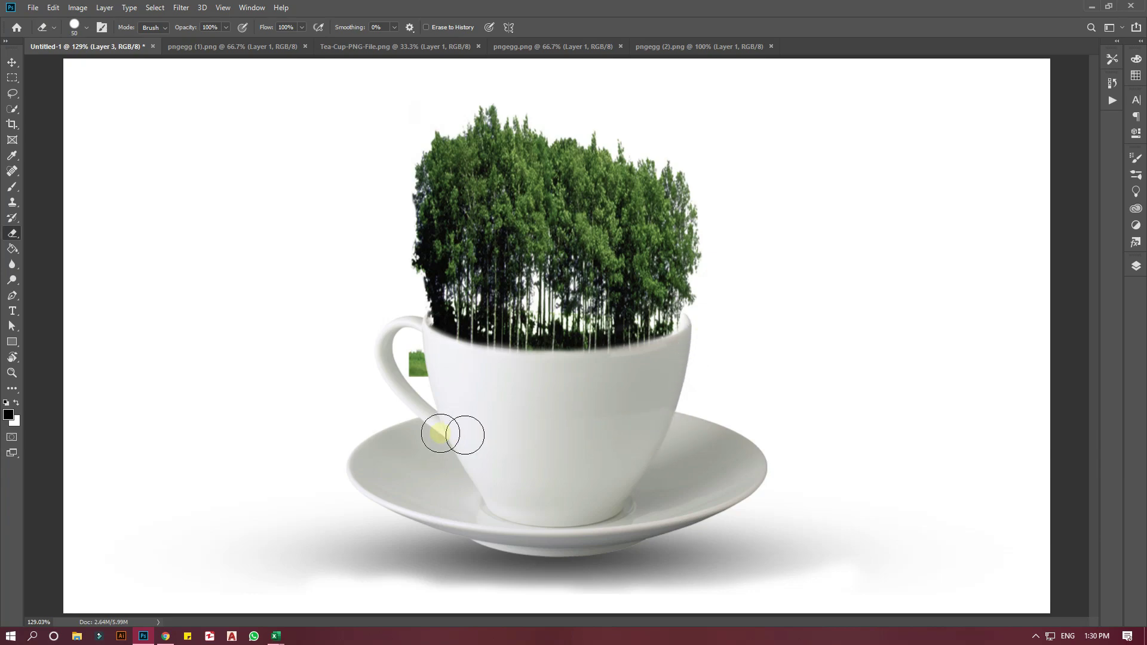
pyautogui.click(503, 429)
pyautogui.moveTo(431, 418)
pyautogui.mouseDown()
pyautogui.moveTo(415, 355)
pyautogui.moveTo(712, 365)
pyautogui.moveTo(662, 412)
pyautogui.moveTo(653, 402)
pyautogui.mouseUp()
pyautogui.click(458, 391)
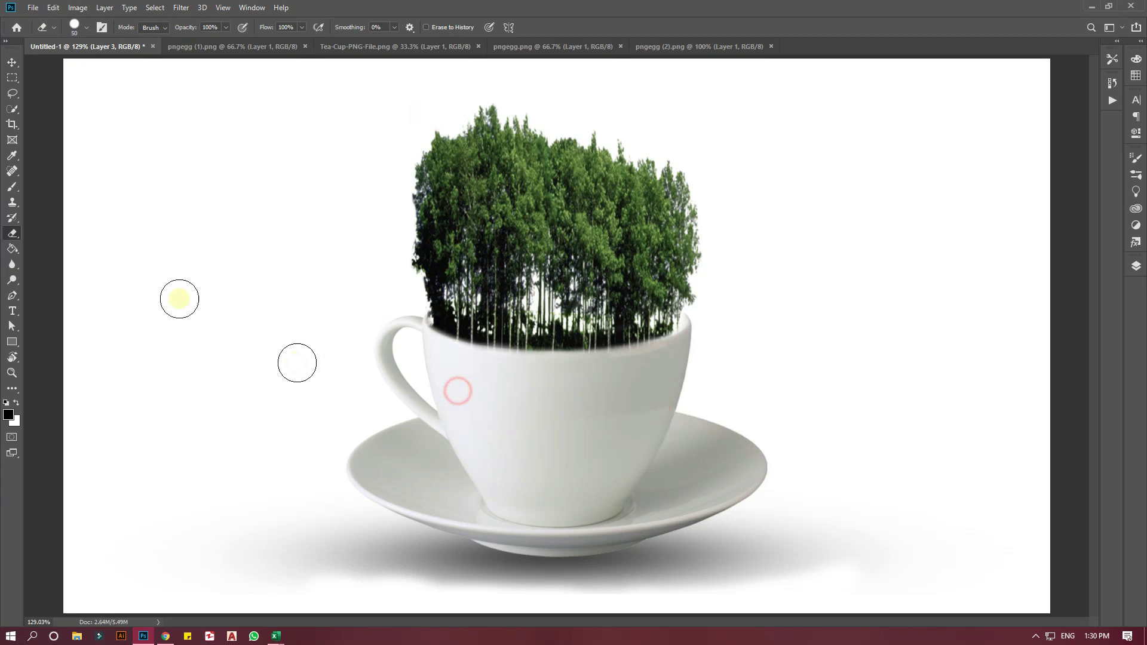
pyautogui.click(12, 62)
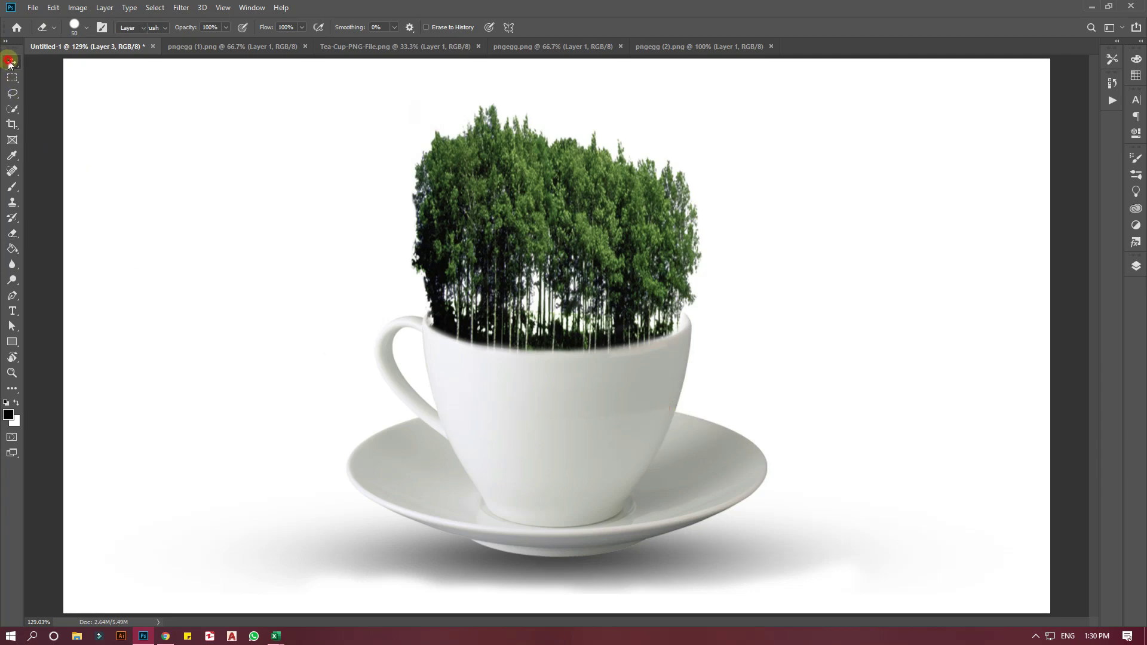
# - Add a Hue/Saturation adjustment clipped to the trees layer and shift its Hue
pyautogui.click(1136, 268)
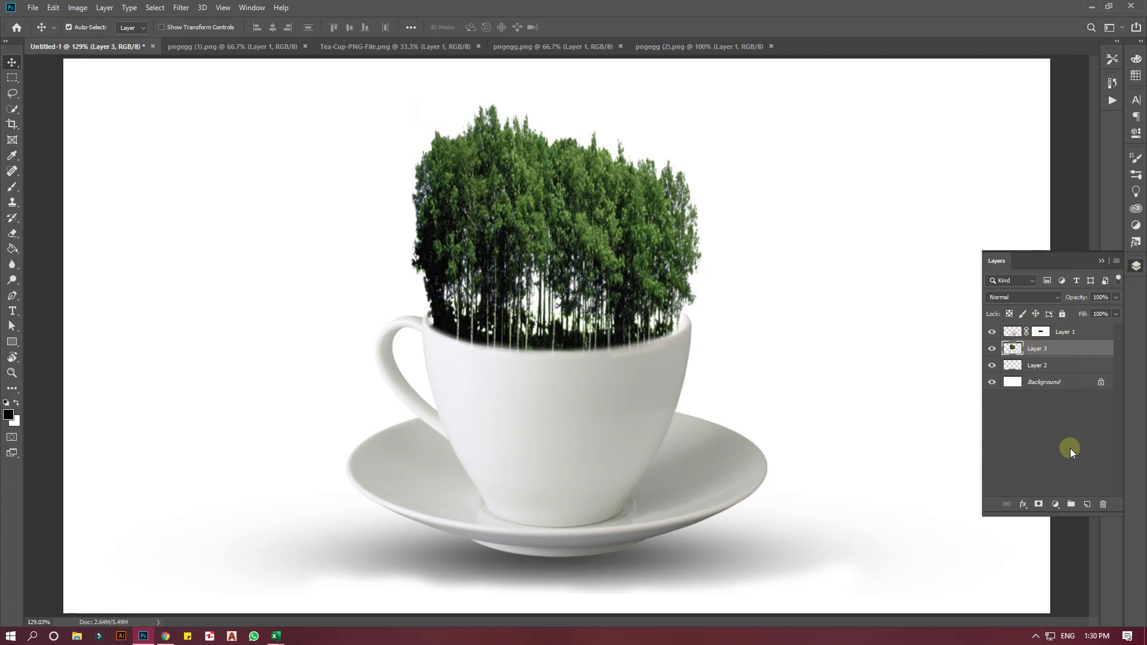
pyautogui.click(1056, 505)
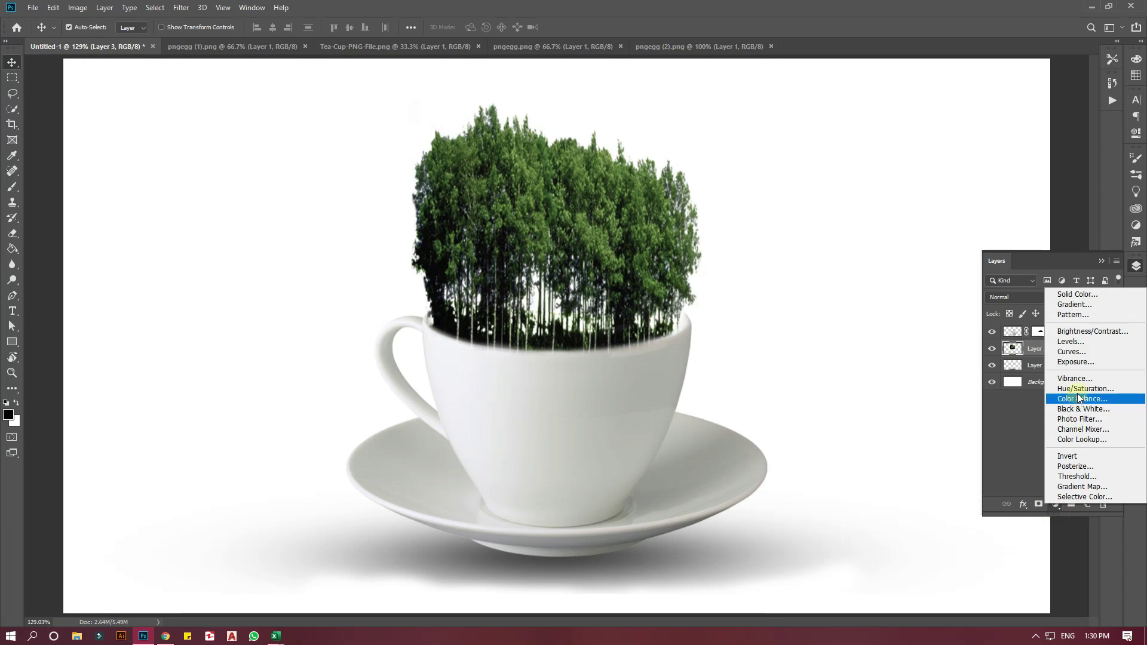
pyautogui.click(1077, 390)
pyautogui.click(1035, 299)
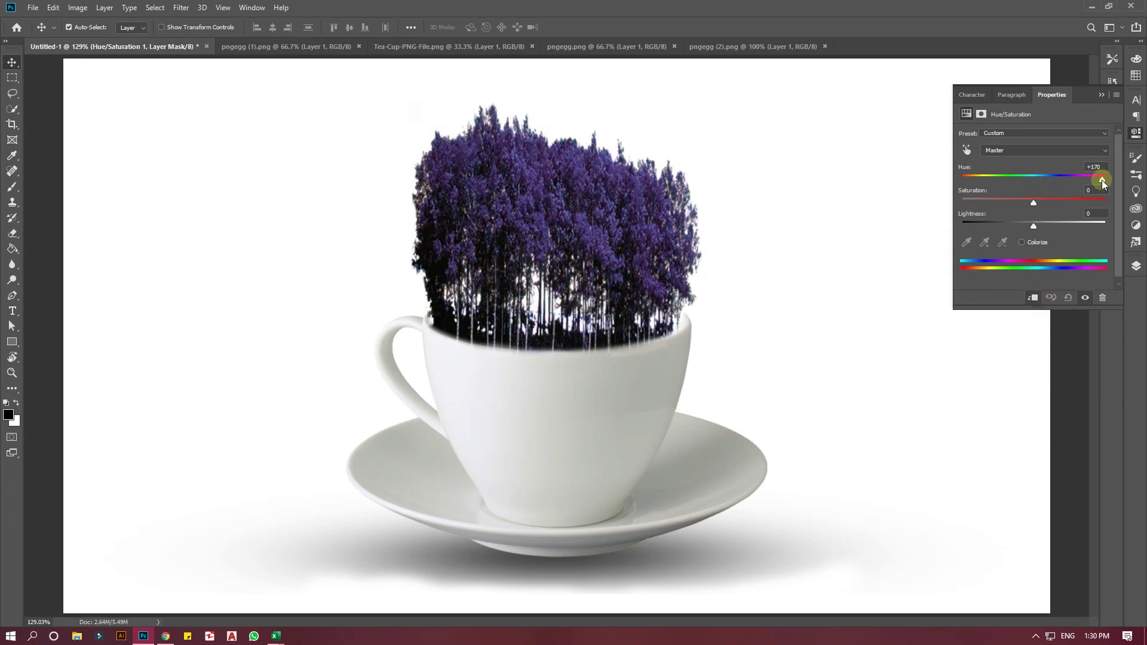
pyautogui.moveTo(1043, 178)
pyautogui.mouseDown()
pyautogui.moveTo(1063, 178)
pyautogui.moveTo(1051, 194)
pyautogui.mouseUp()
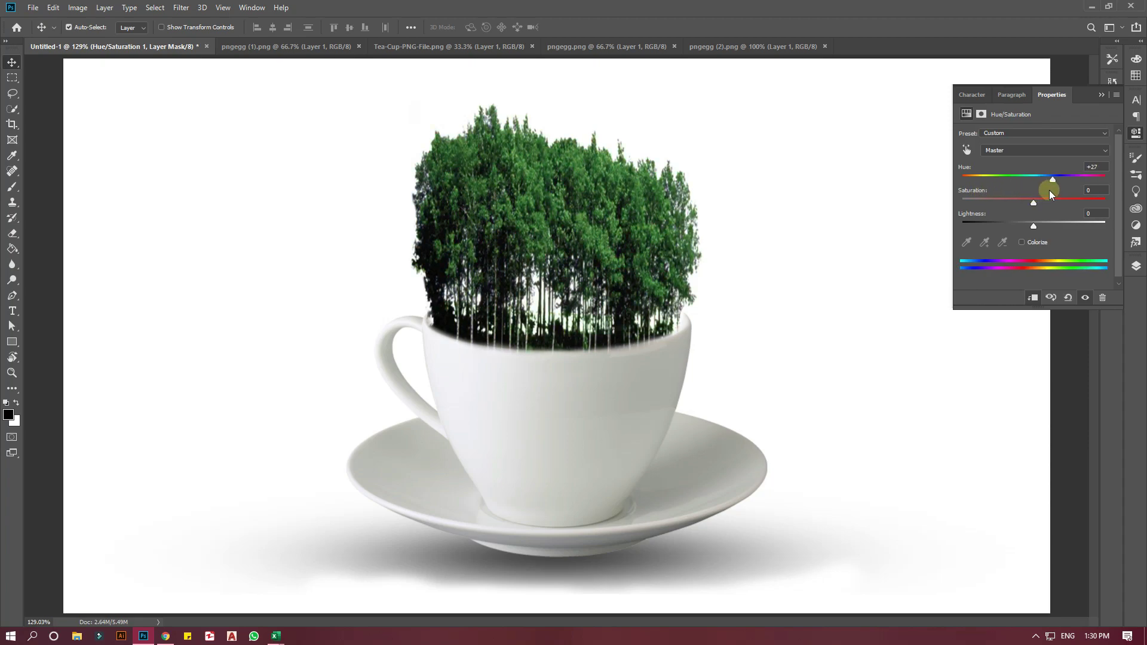
pyautogui.click(1100, 95)
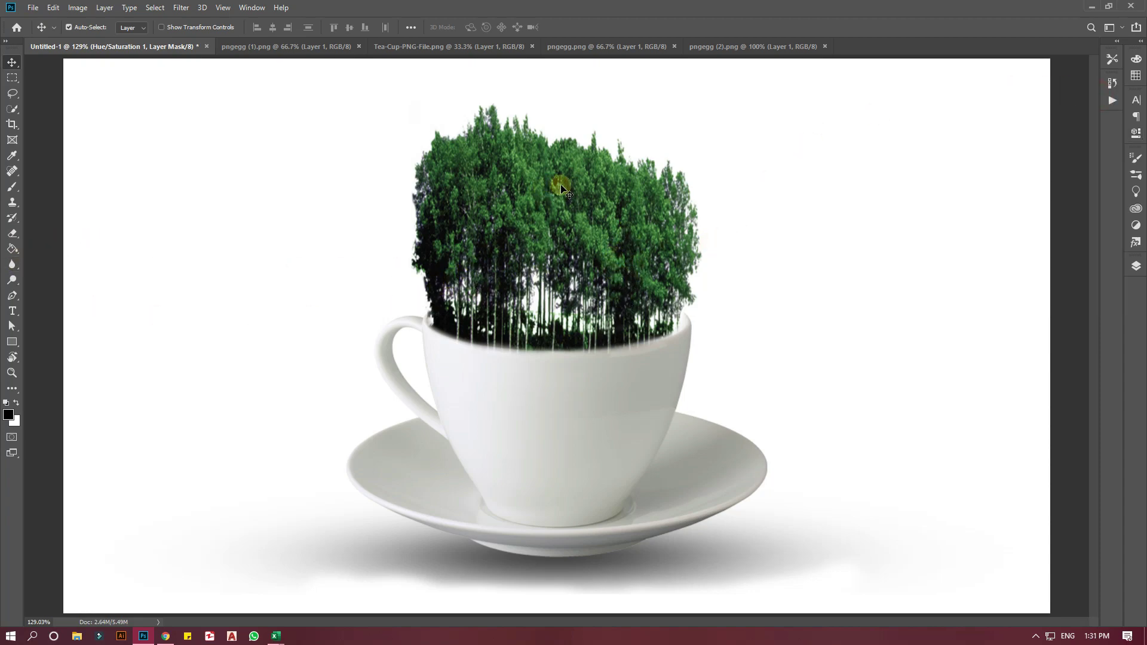
# - Drag the clouds from the pngegg (1).png tab into the Untitled-1 teacup composite
pyautogui.click(608, 48)
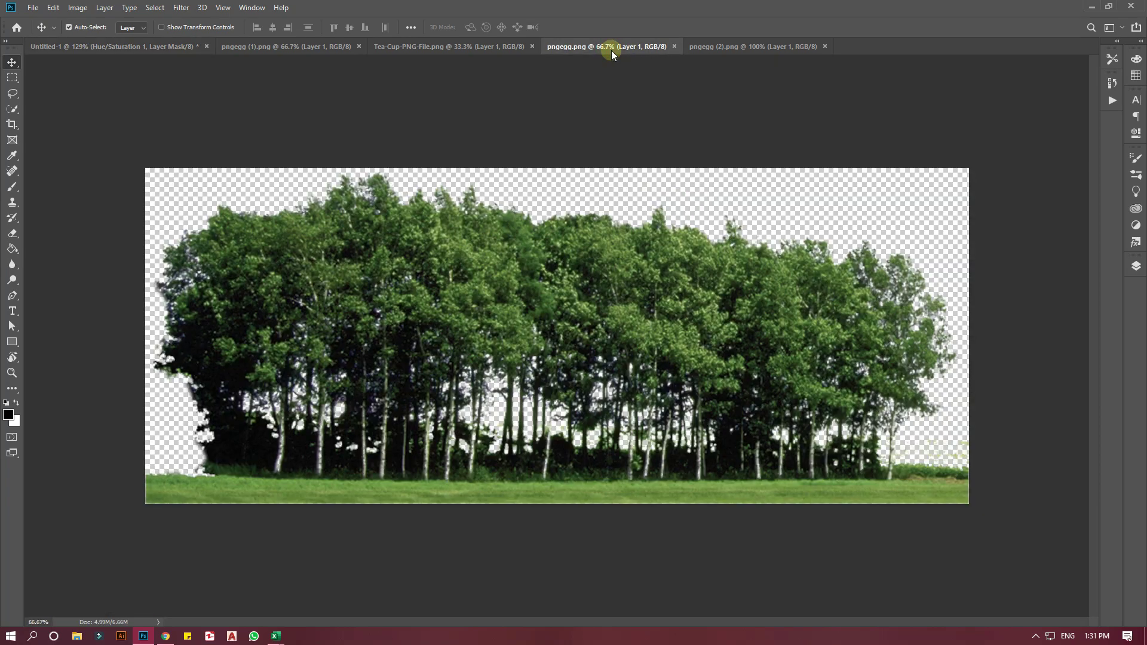
pyautogui.click(723, 46)
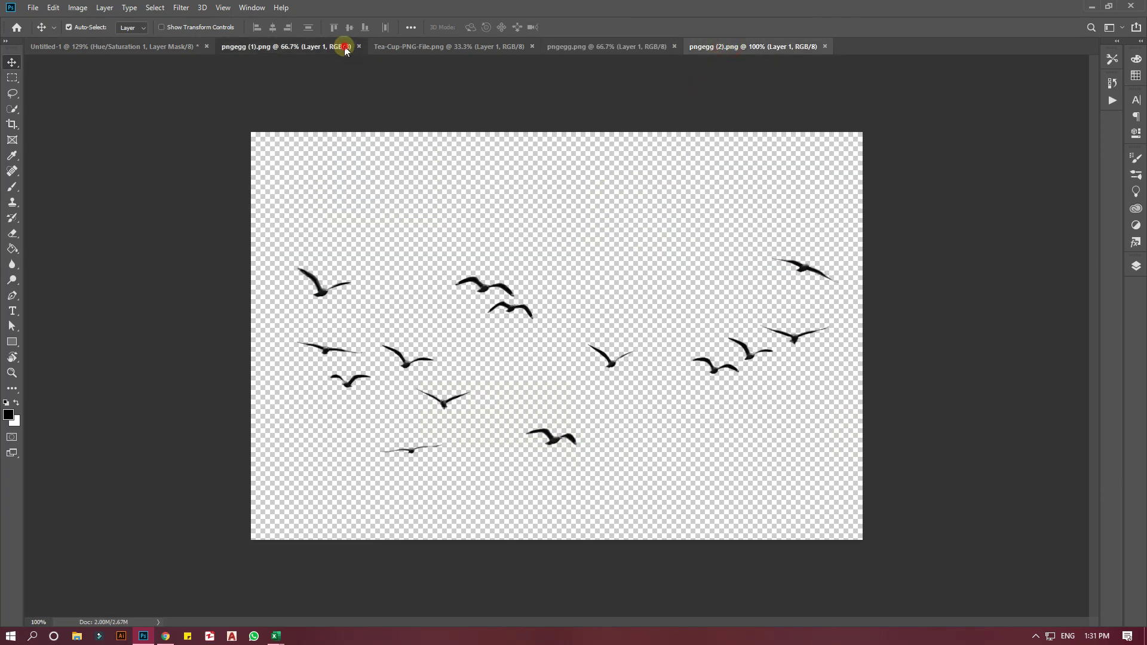
pyautogui.click(345, 48)
pyautogui.moveTo(502, 340); pyautogui.dragTo(127, 56)
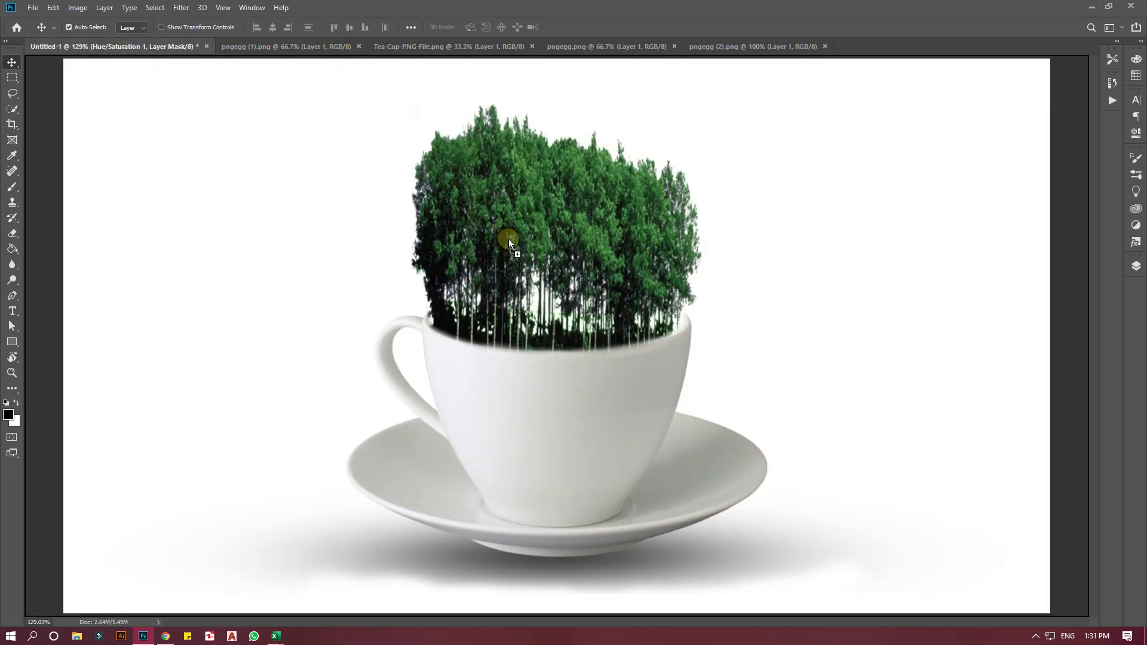
pyautogui.moveTo(126, 52); pyautogui.dragTo(508, 241)
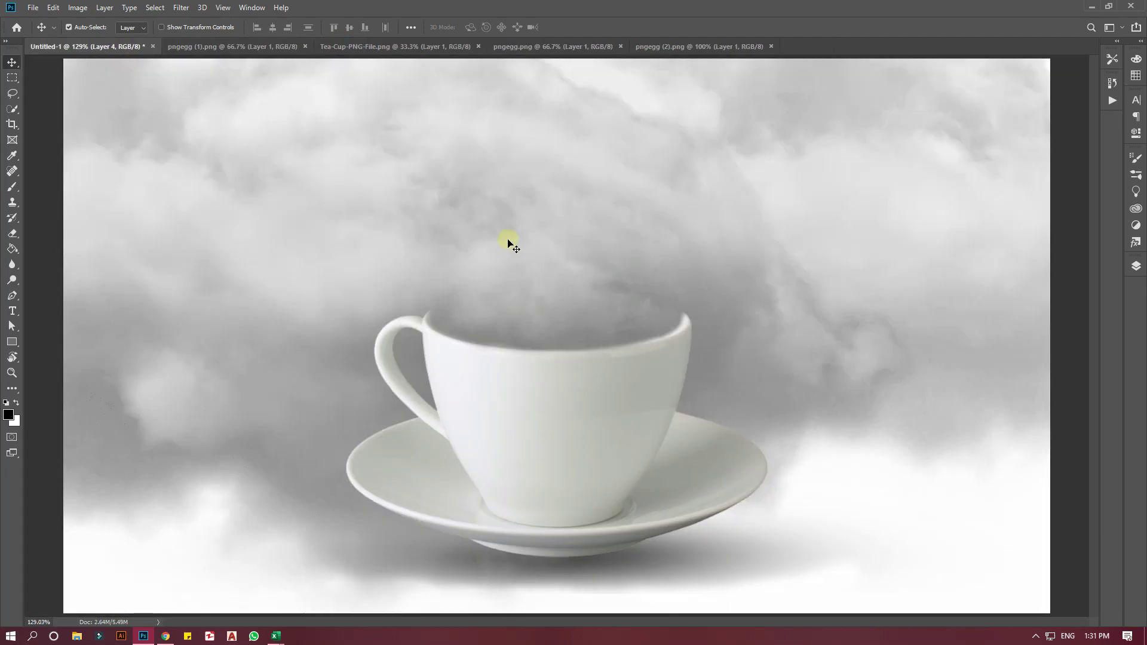
# - Free-transform the clouds down to about 11% and position them over the upper-left treetops
pyautogui.click(1135, 266)
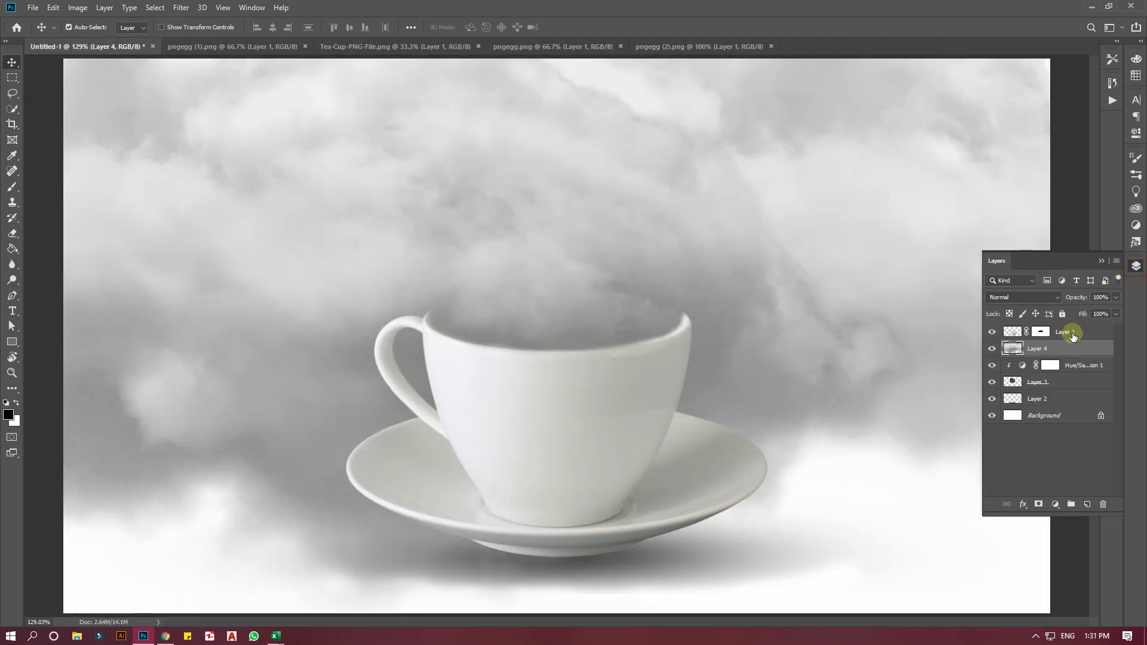
pyautogui.click(1136, 266)
pyautogui.hotkey('ctrl', '-')
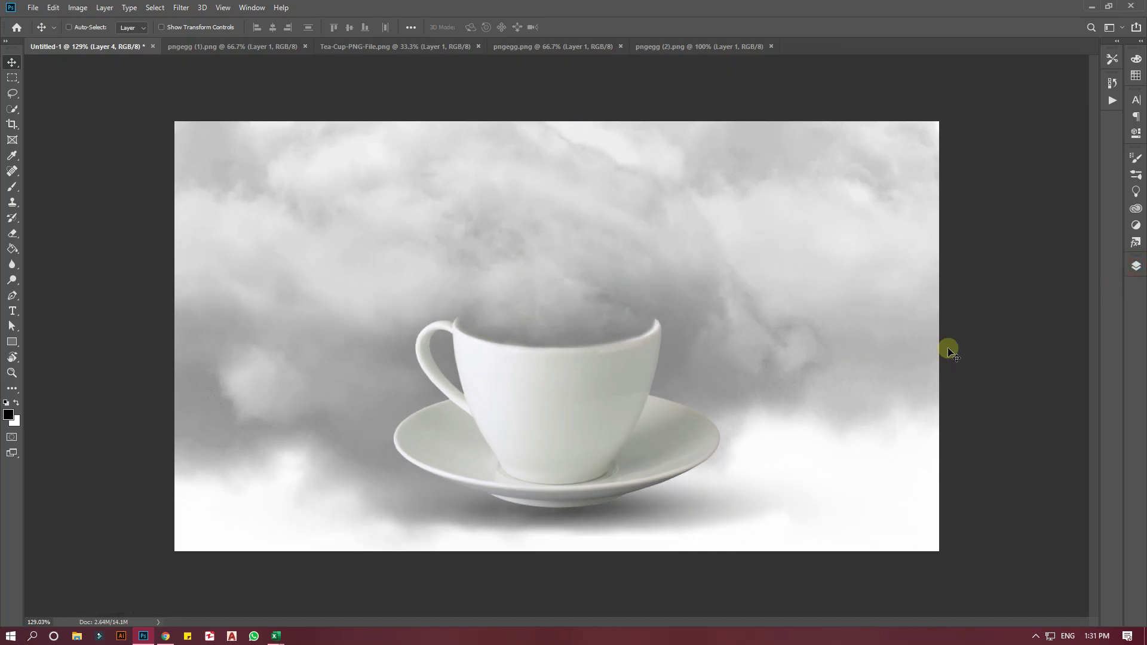
pyautogui.hotkey('ctrl', '-')
pyautogui.hotkey('ctrl', 't')
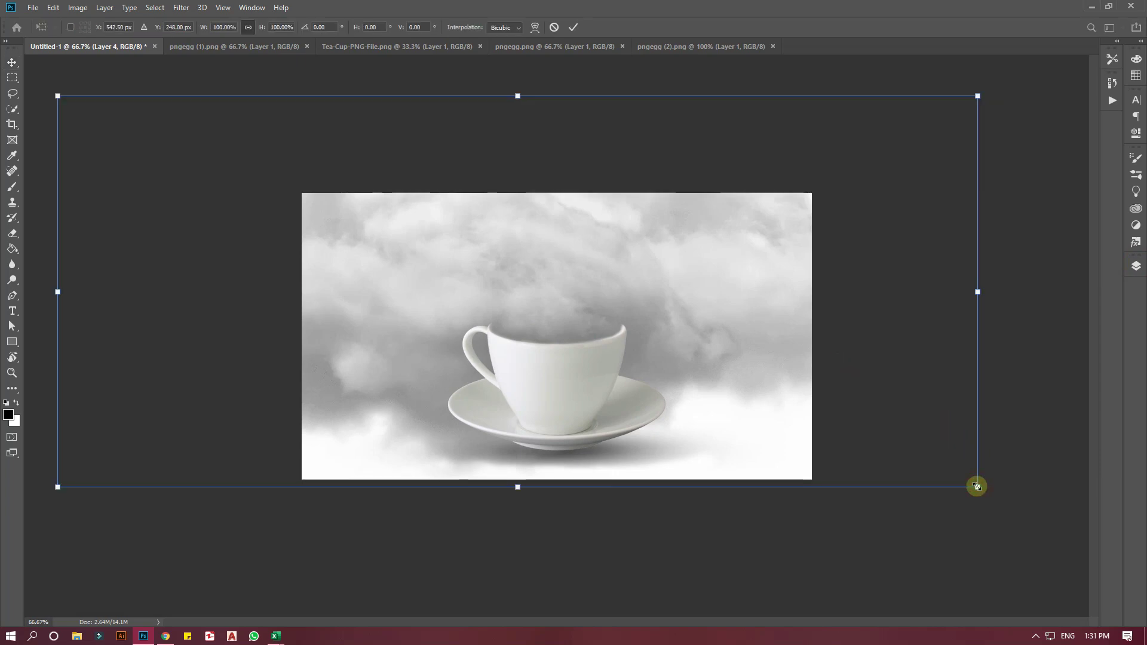
pyautogui.moveTo(974, 484); pyautogui.dragTo(575, 309)
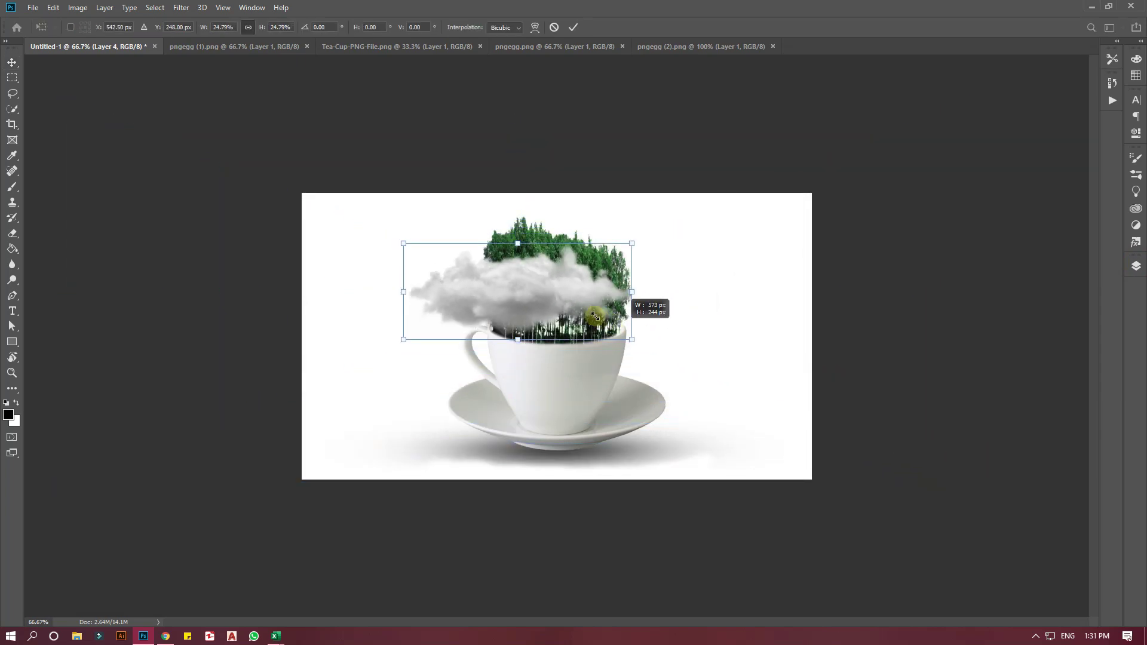
pyautogui.moveTo(575, 310); pyautogui.dragTo(578, 316)
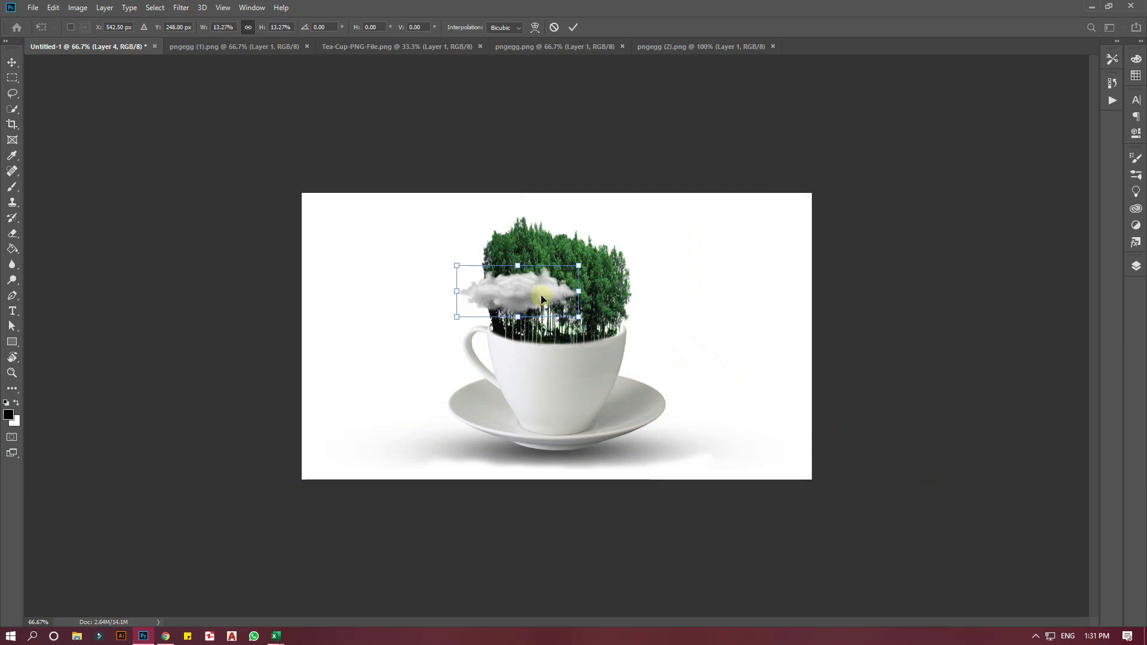
pyautogui.scroll(5, 542, 295)
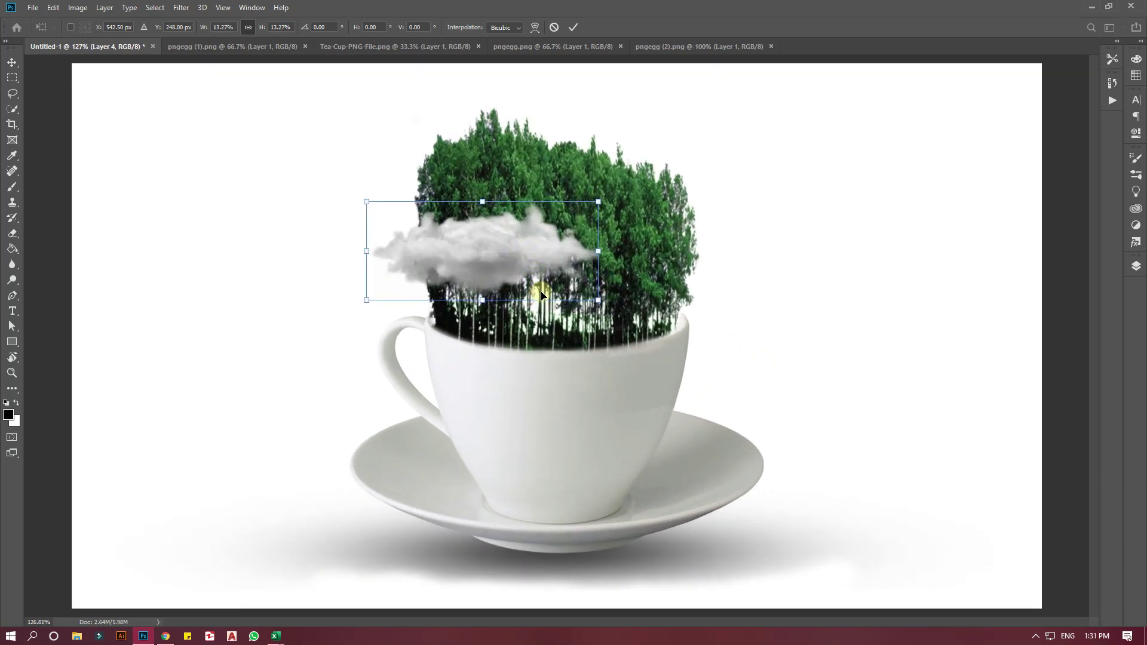
pyautogui.moveTo(516, 255); pyautogui.dragTo(535, 232)
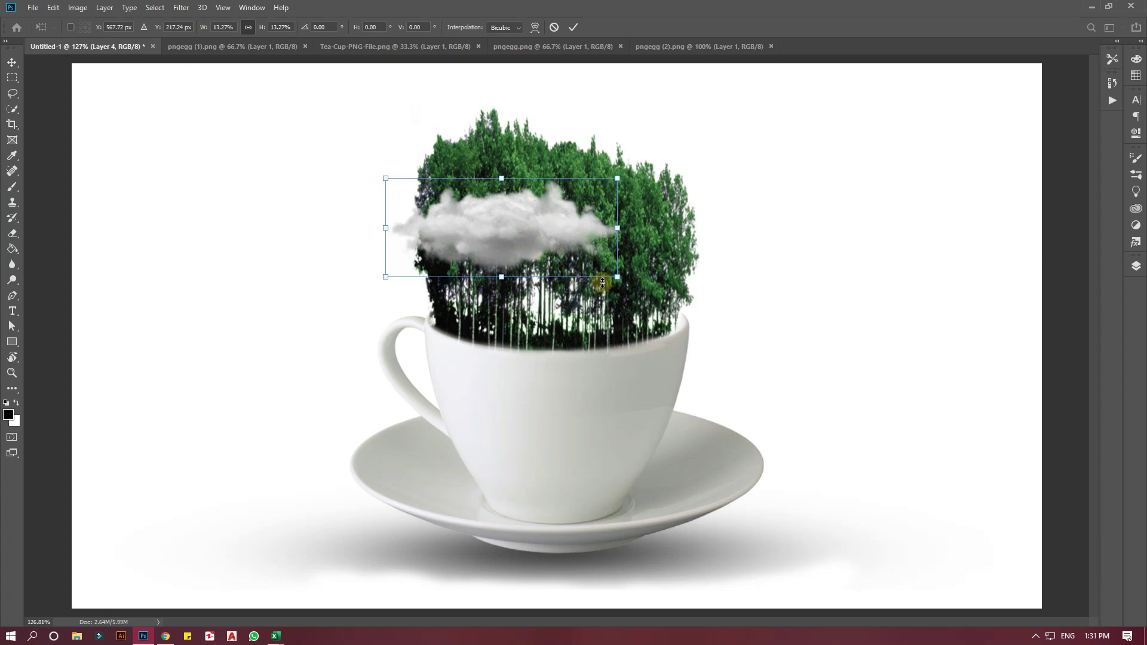
pyautogui.moveTo(617, 277); pyautogui.dragTo(607, 271)
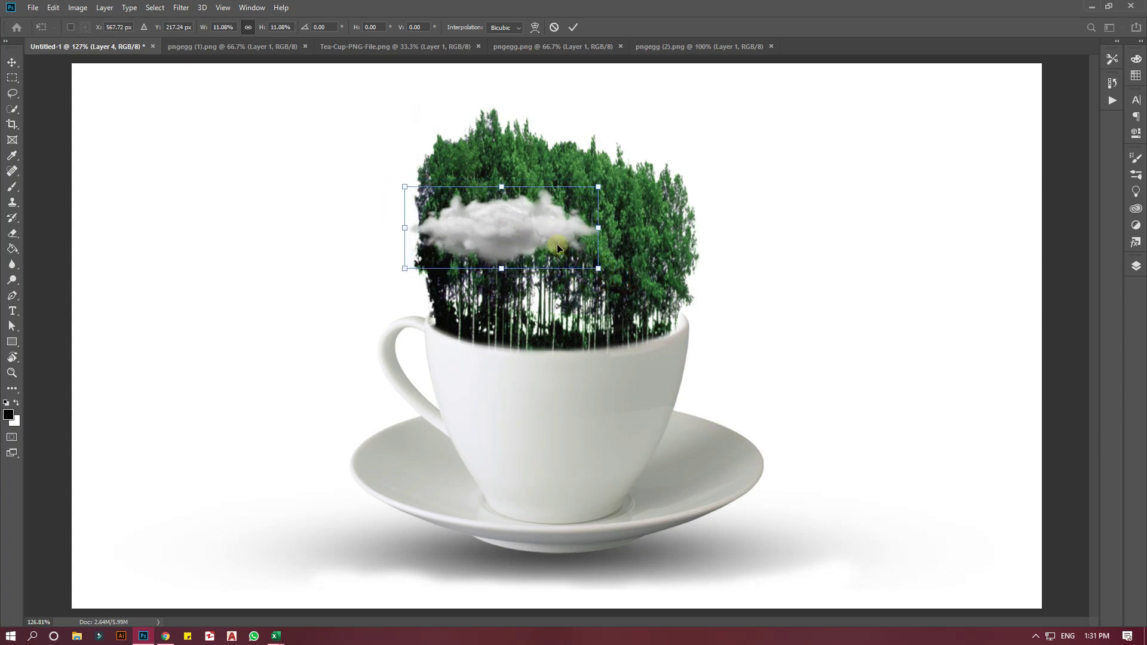
pyautogui.moveTo(538, 237); pyautogui.dragTo(503, 218)
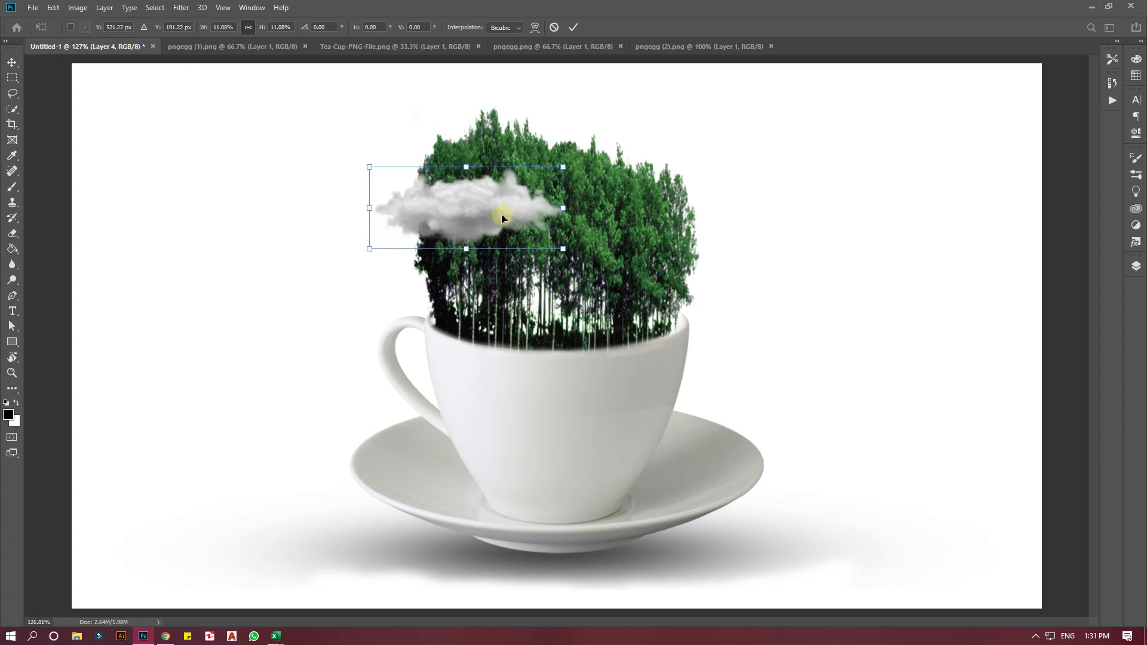
# - Commit the cloud, Alt-drag a copy over the right treetops, and bring in birds from pngegg (2).png
pyautogui.press('Return')
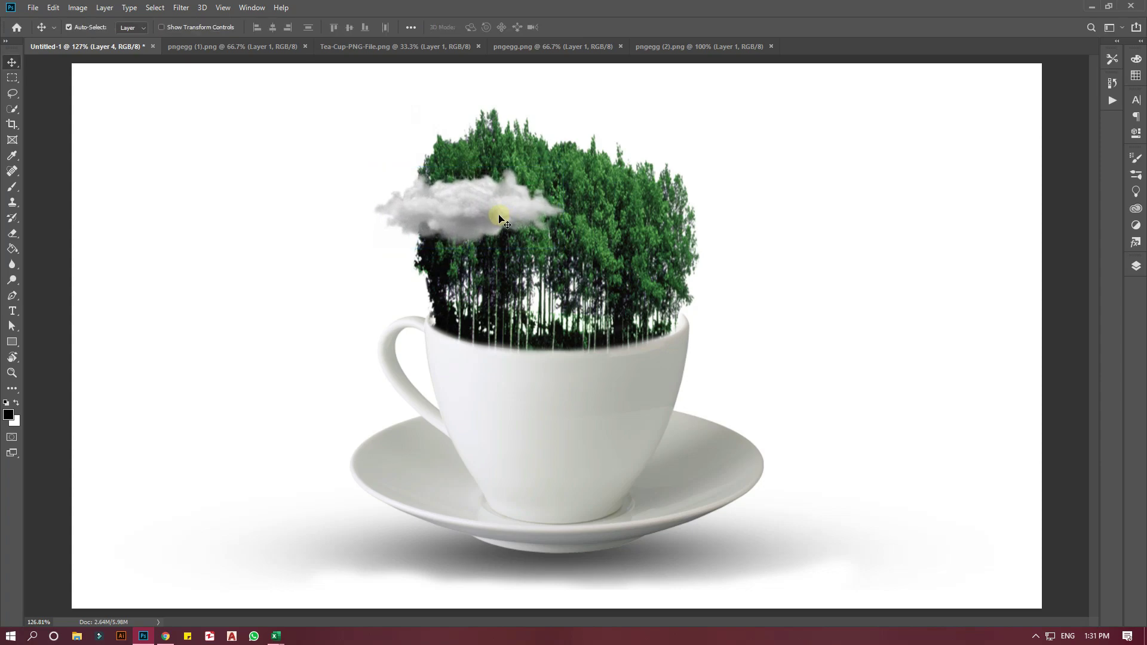
pyautogui.moveTo(499, 210); pyautogui.dragTo(662, 240)
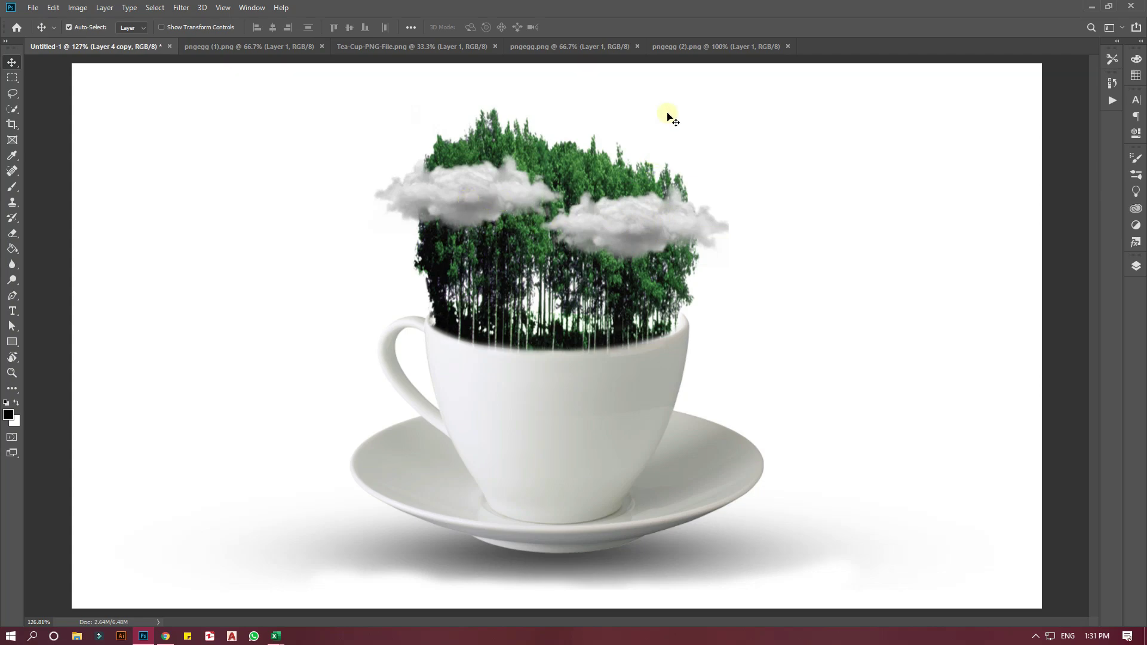
pyautogui.click(705, 47)
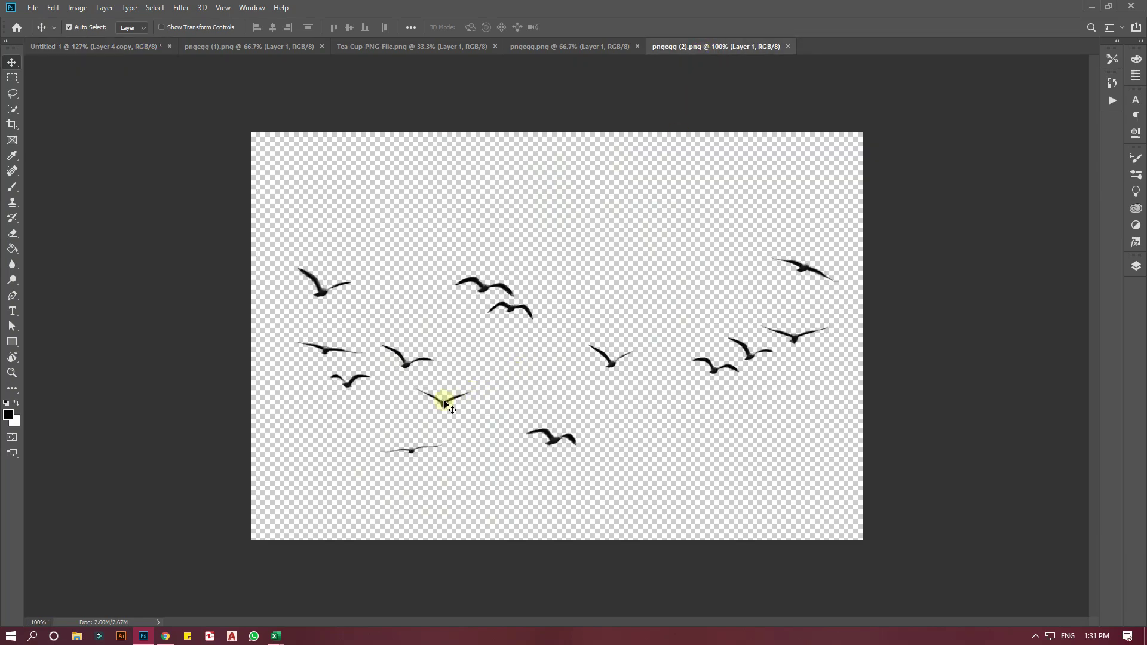
pyautogui.moveTo(444, 404)
pyautogui.mouseDown()
pyautogui.moveTo(125, 53)
pyautogui.moveTo(424, 206)
pyautogui.mouseUp()
# - Shrink the bird flock to a small group and place a copy over the right cloud
pyautogui.press('ctrl')
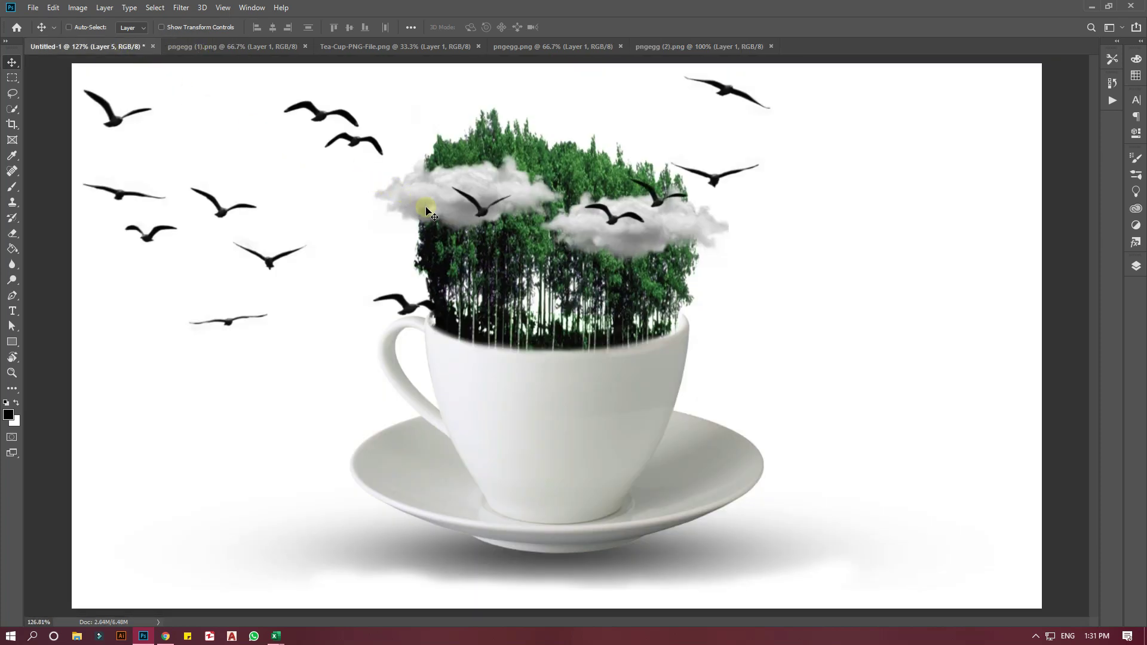
pyautogui.hotkey('ctrl', 't')
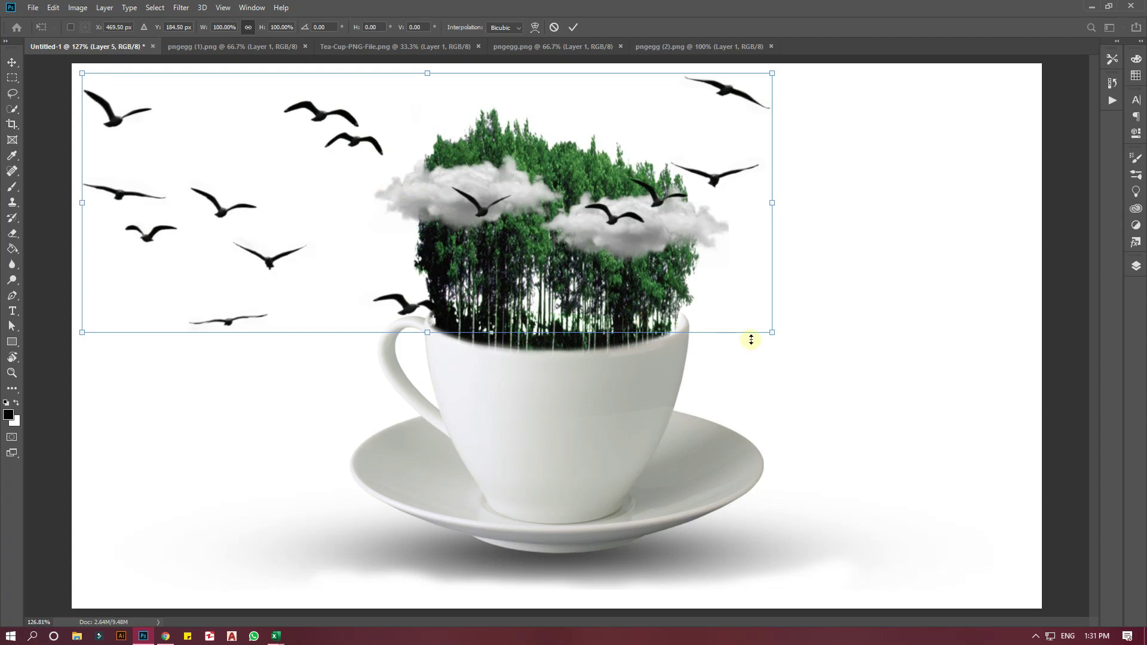
pyautogui.moveTo(772, 331)
pyautogui.mouseDown()
pyautogui.moveTo(503, 232)
pyautogui.moveTo(517, 236)
pyautogui.moveTo(488, 163)
pyautogui.mouseUp()
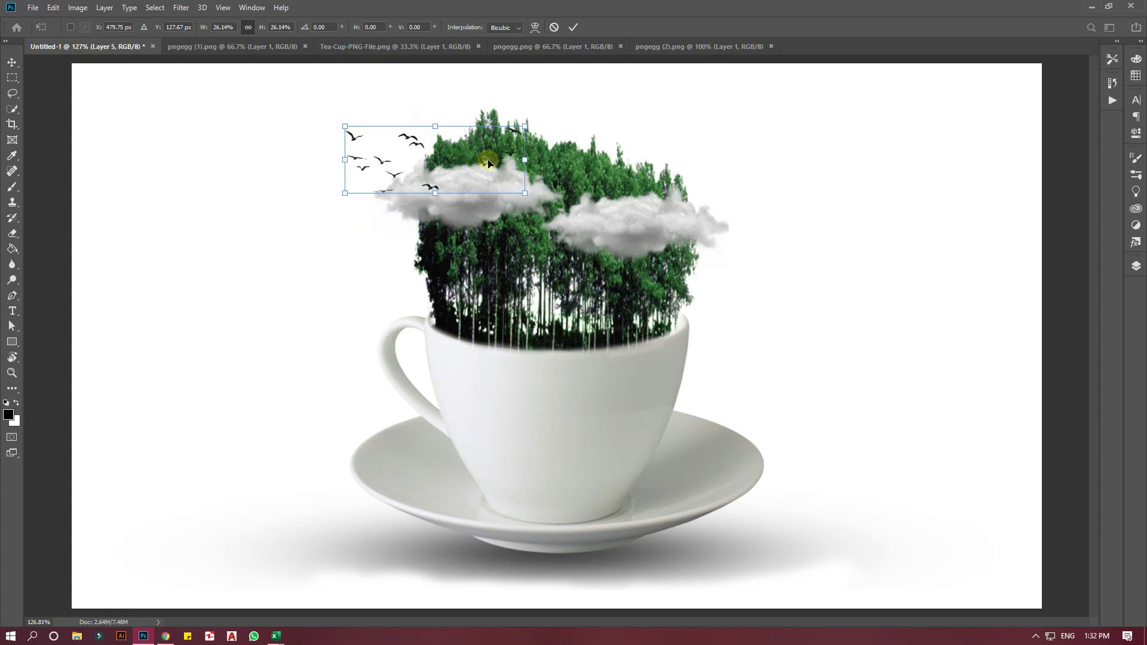
pyautogui.press('Return')
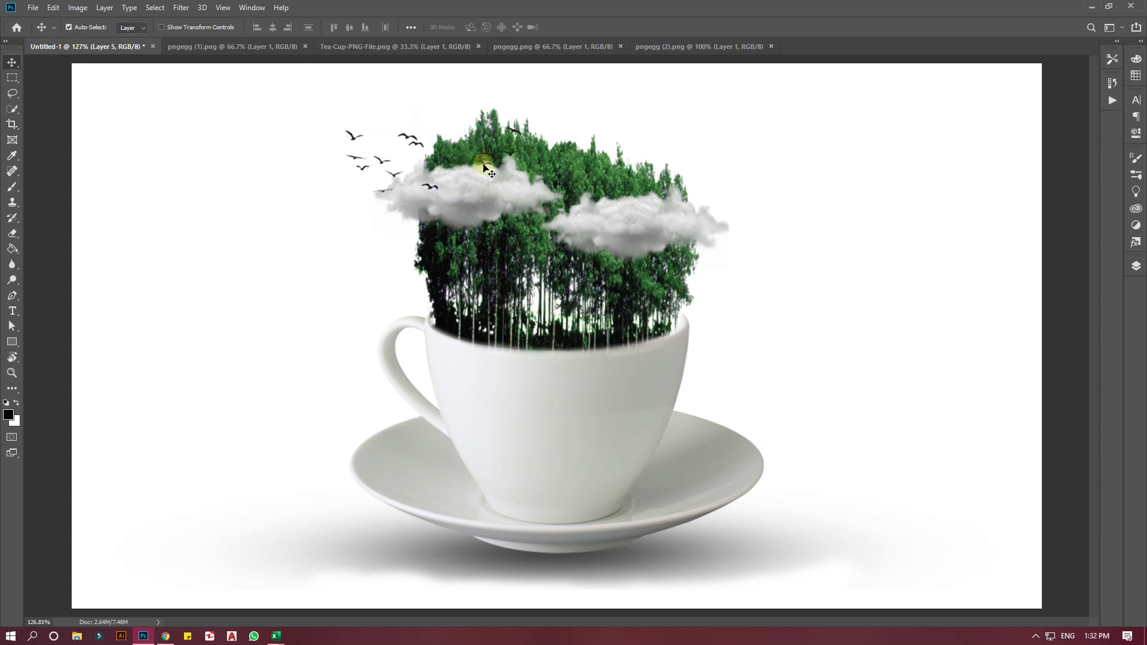
pyautogui.moveTo(486, 167); pyautogui.dragTo(696, 207)
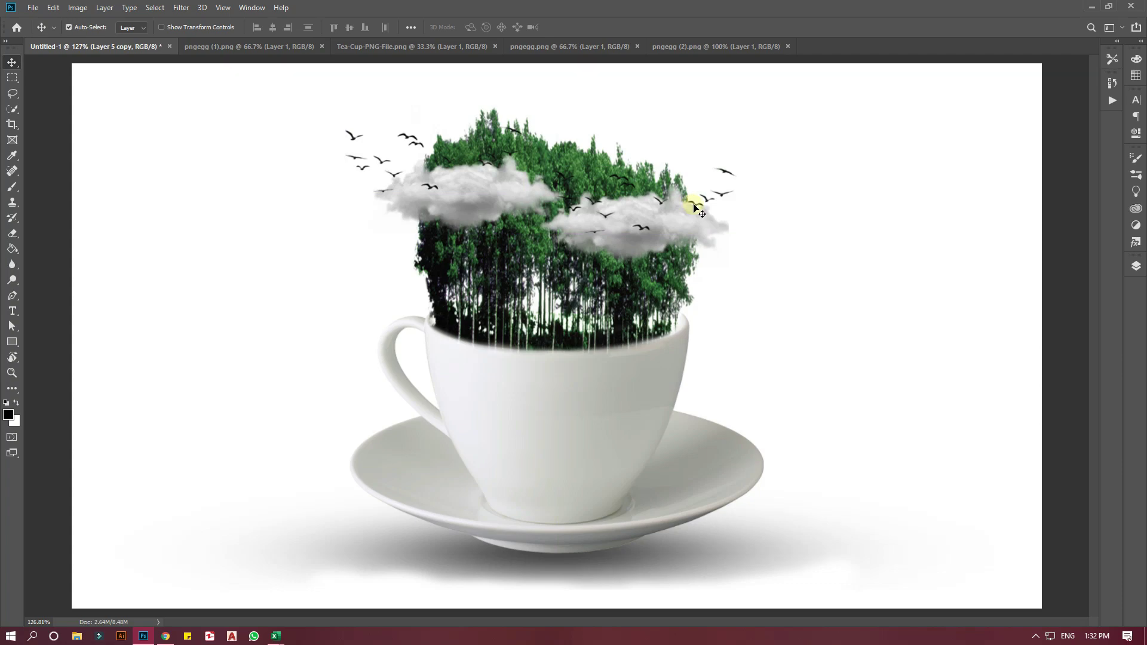
pyautogui.moveTo(696, 206)
pyautogui.mouseDown()
pyautogui.moveTo(689, 218)
pyautogui.moveTo(697, 202)
pyautogui.mouseUp()
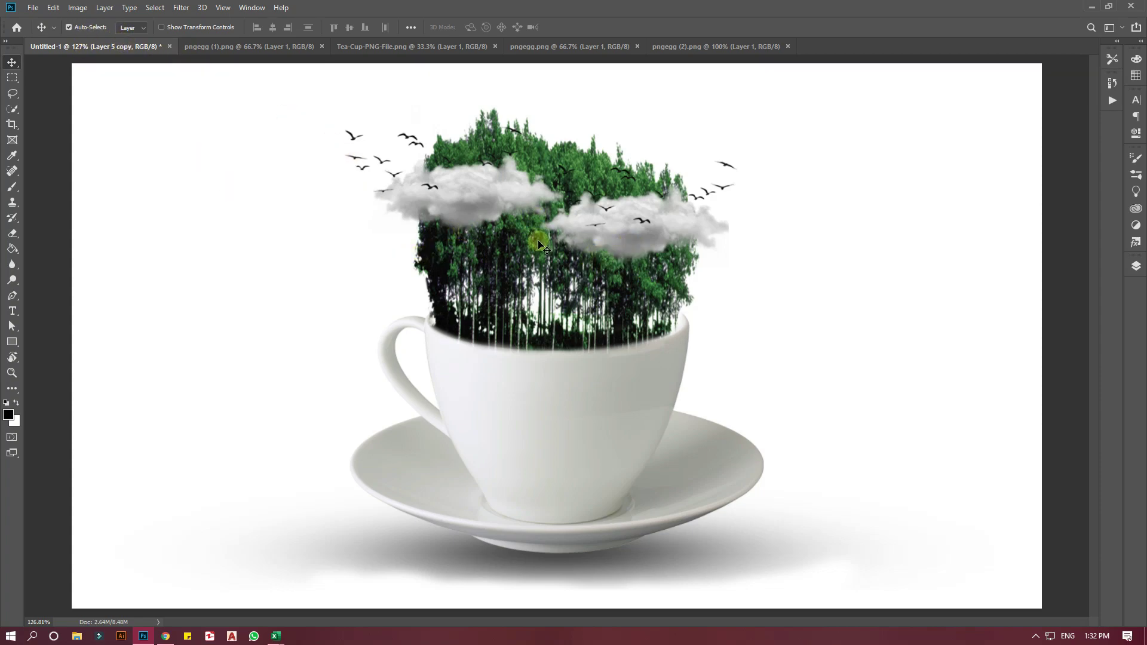
# - On a new layer above Layer 1, brush a soft black shadow along the cup rim's tree bases
pyautogui.click(12, 187)
pyautogui.click(1135, 266)
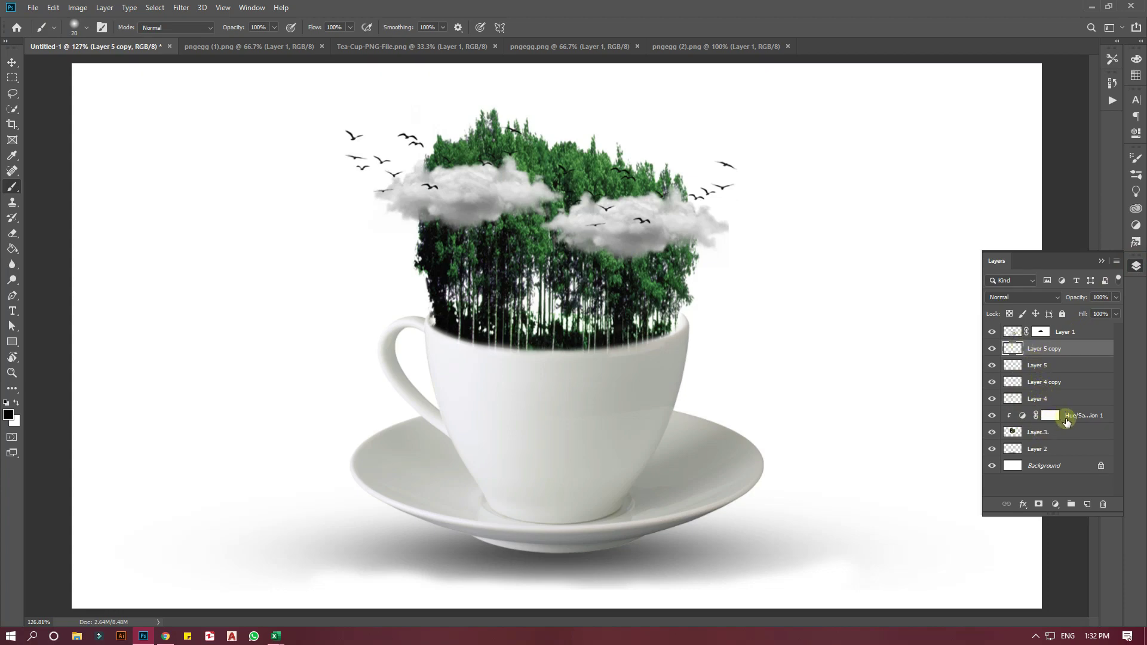
pyautogui.click(1041, 333)
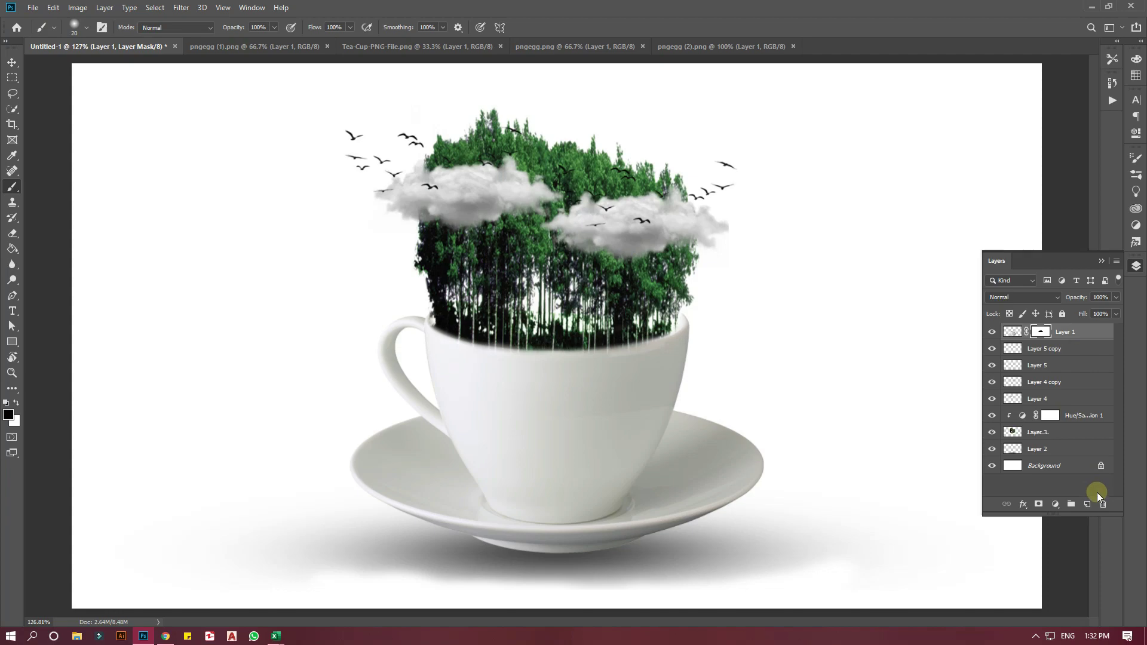
pyautogui.click(1087, 504)
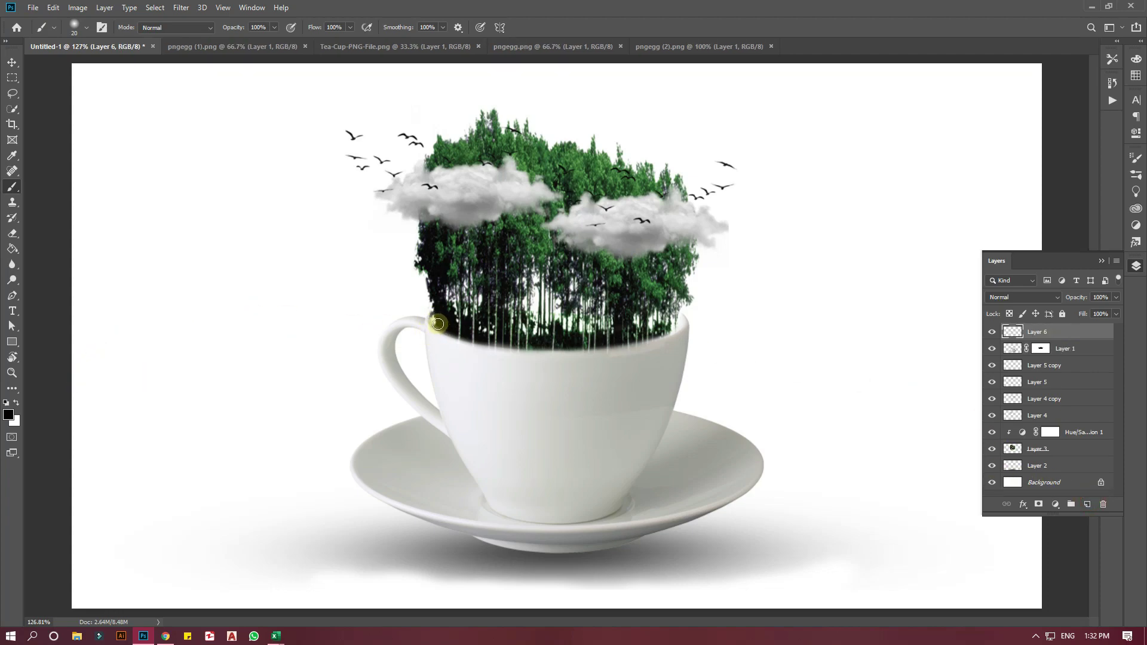
pyautogui.press('F7')
pyautogui.moveTo(438, 323)
pyautogui.mouseDown()
pyautogui.moveTo(545, 343)
pyautogui.moveTo(634, 338)
pyautogui.moveTo(675, 318)
pyautogui.mouseUp()
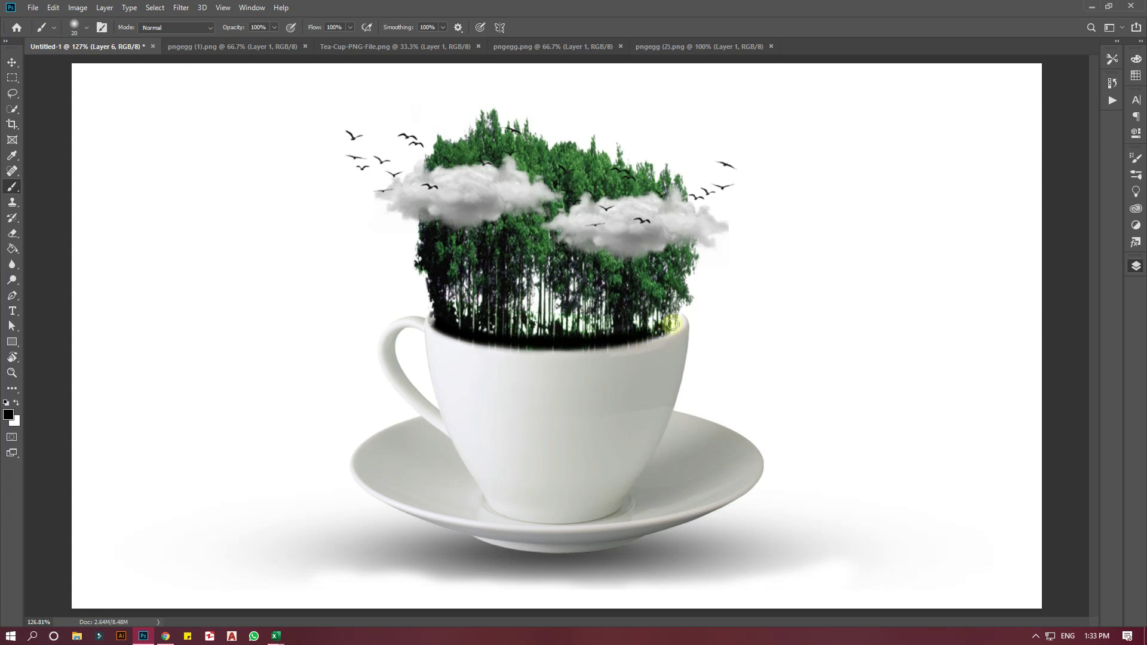
pyautogui.moveTo(680, 311); pyautogui.dragTo(670, 325)
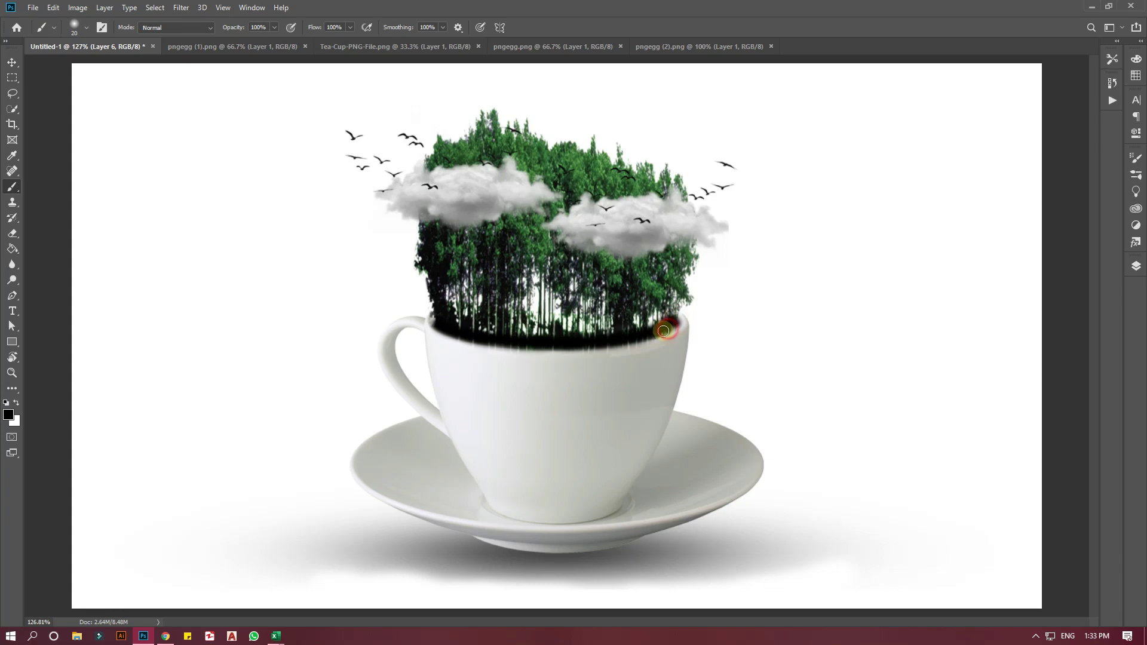
pyautogui.moveTo(674, 324)
pyautogui.mouseDown()
pyautogui.moveTo(614, 342)
pyautogui.moveTo(484, 341)
pyautogui.mouseUp()
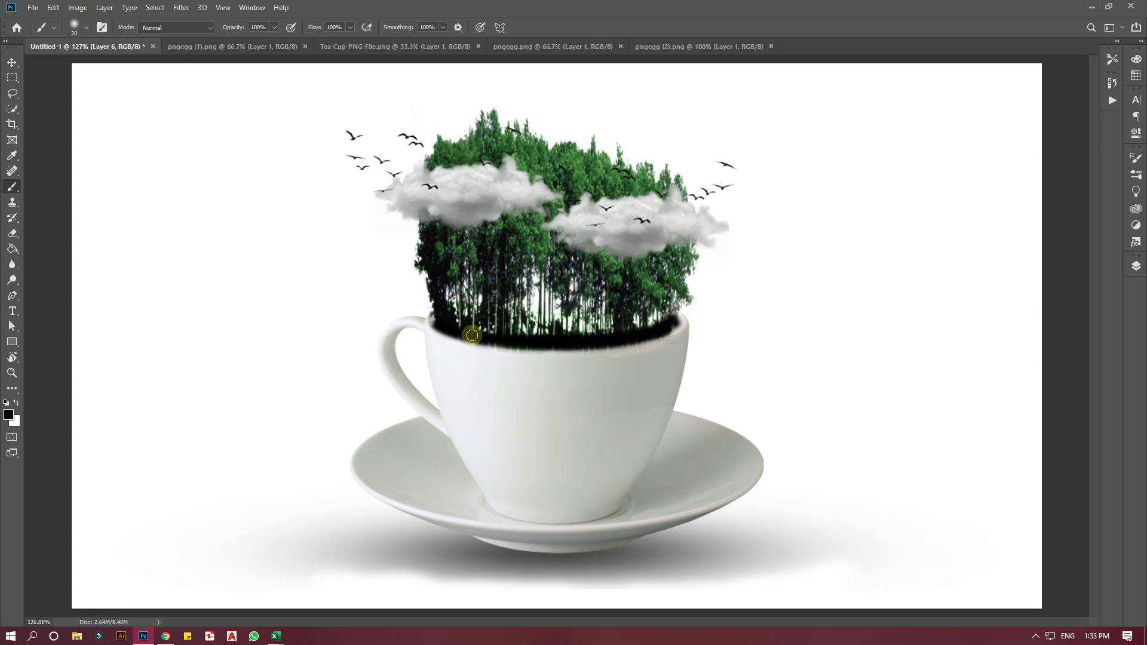
# - Lower the shadow layer's fill to about 46% so it looks lighter
pyautogui.click(1134, 266)
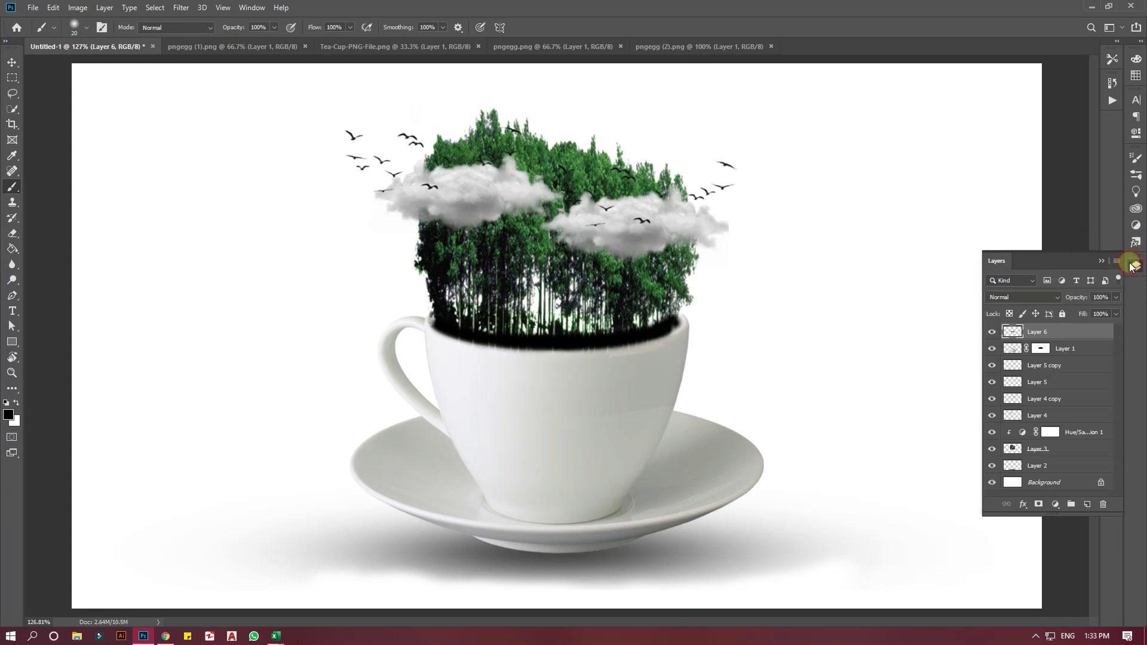
pyautogui.click(1115, 314)
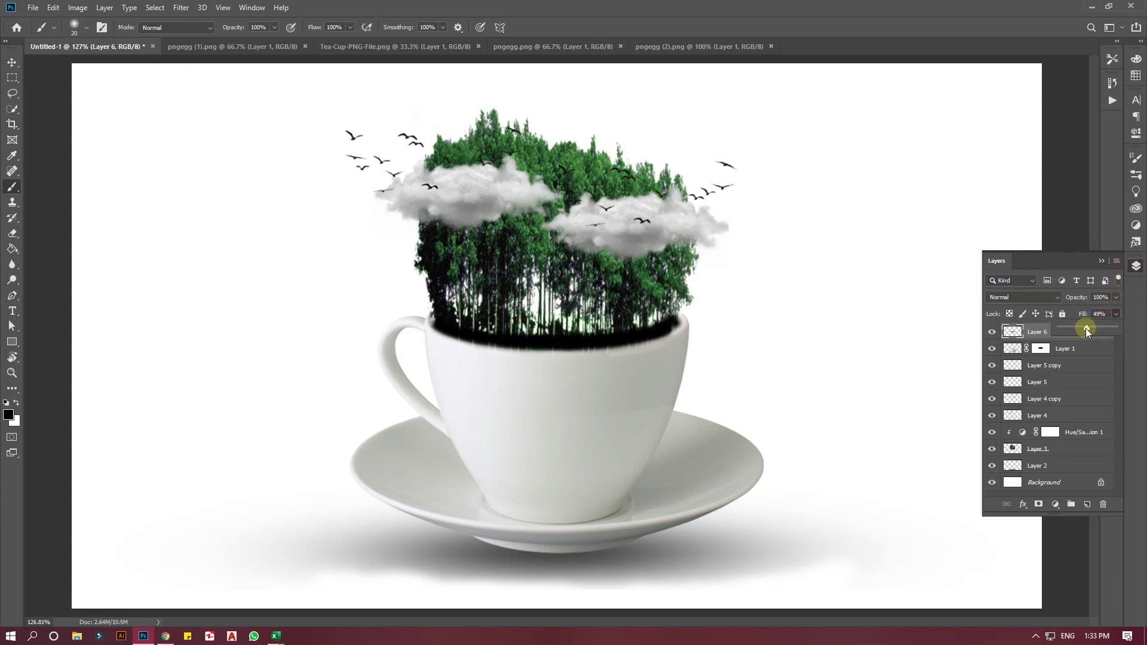
pyautogui.moveTo(1086, 328); pyautogui.dragTo(1085, 329)
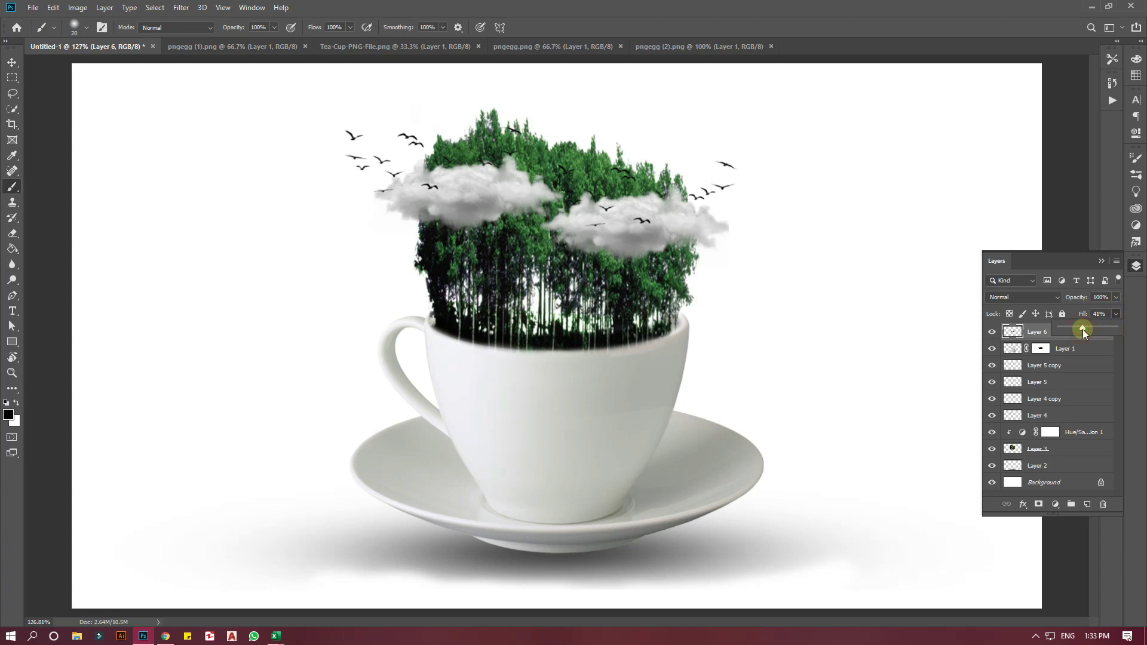
pyautogui.click(1104, 263)
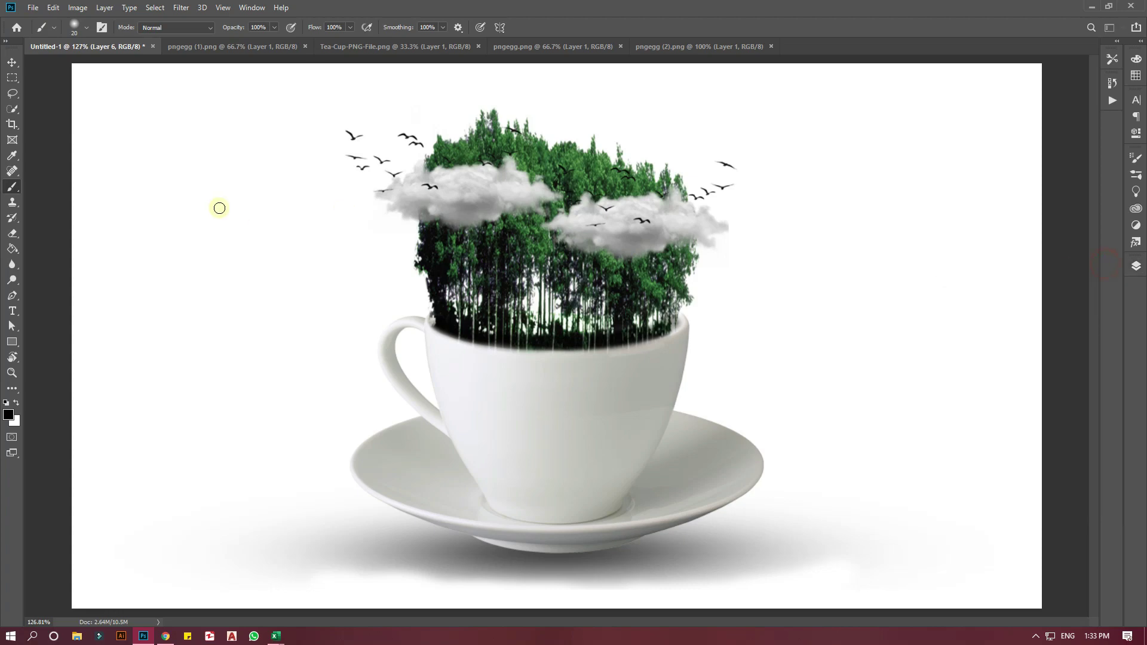
# - Drag pngegg (3).png from the desktop into the composite, shrink it to about 2.7%, and place it over the trunks
pyautogui.click(11, 62)
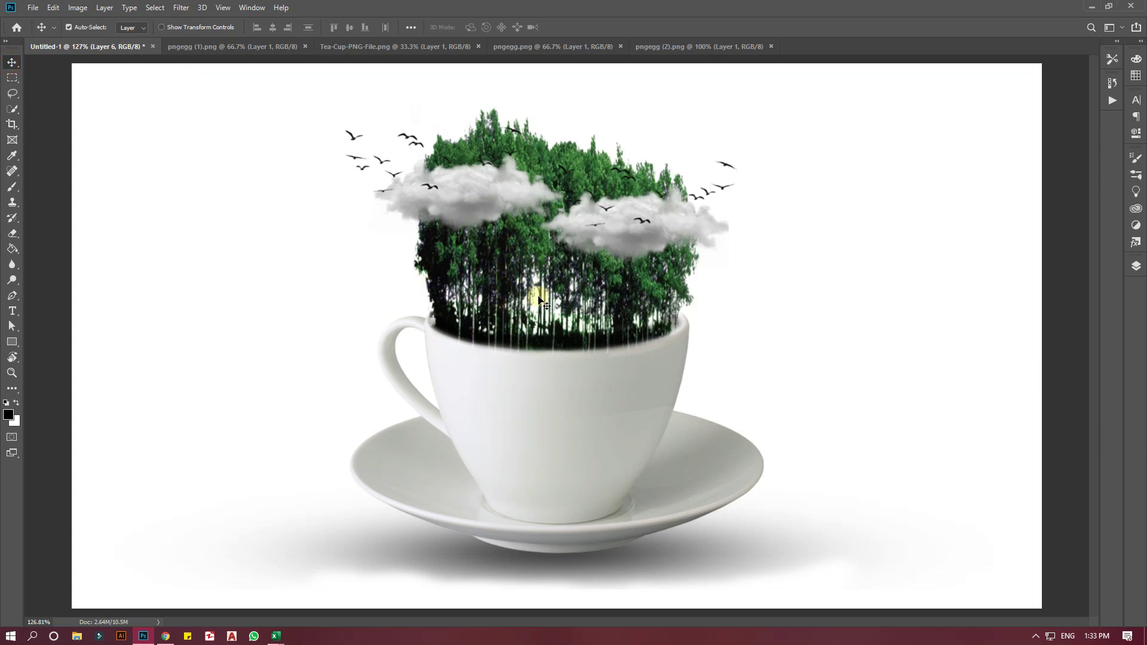
pyautogui.click(1143, 639)
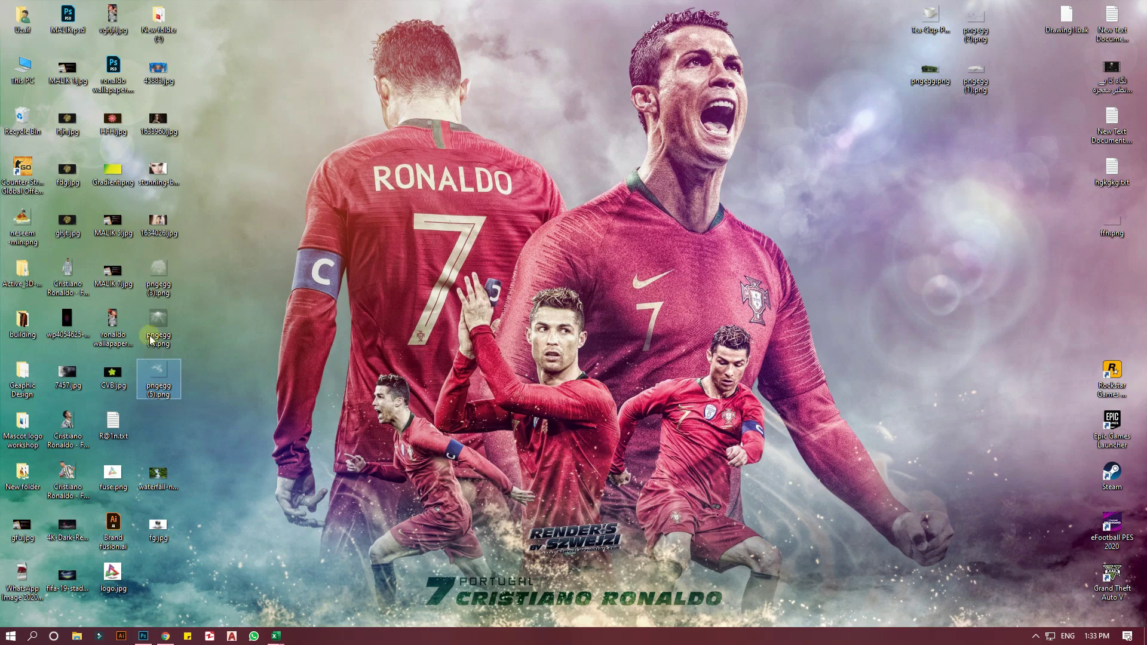
pyautogui.click(168, 280)
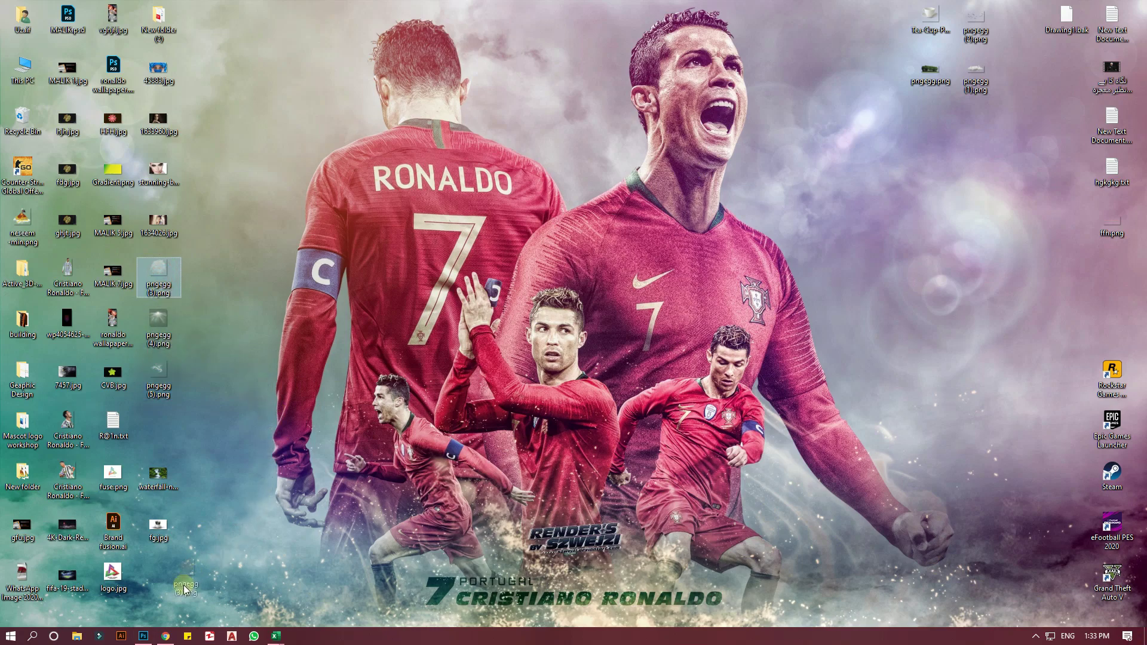
pyautogui.click(145, 637)
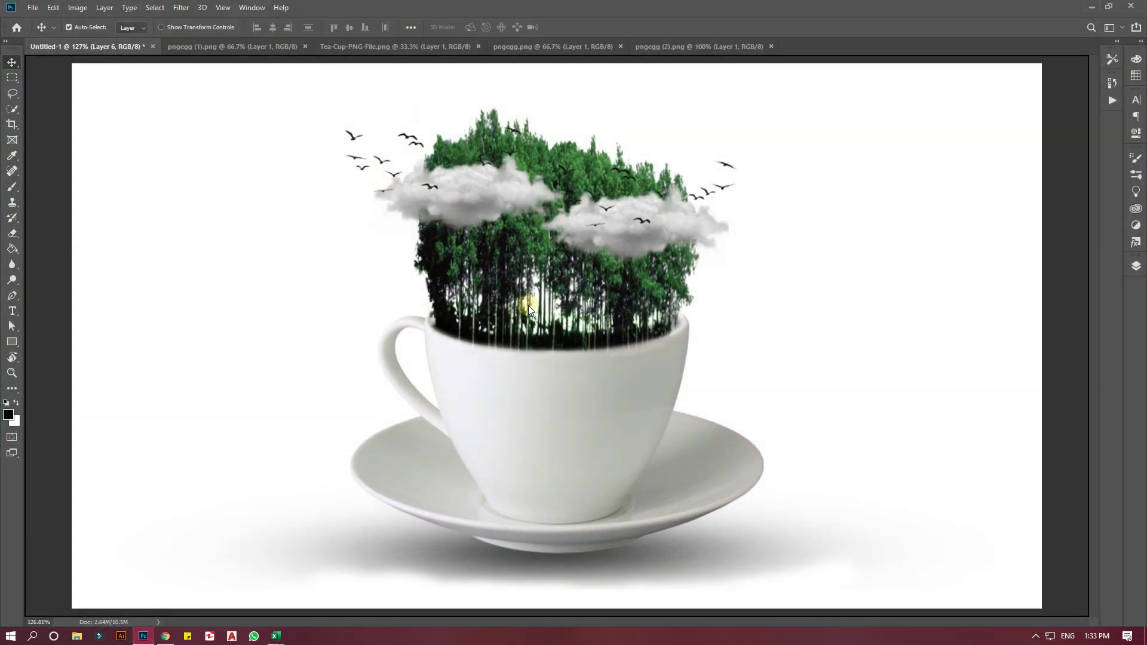
pyautogui.moveTo(529, 306); pyautogui.dragTo(532, 310)
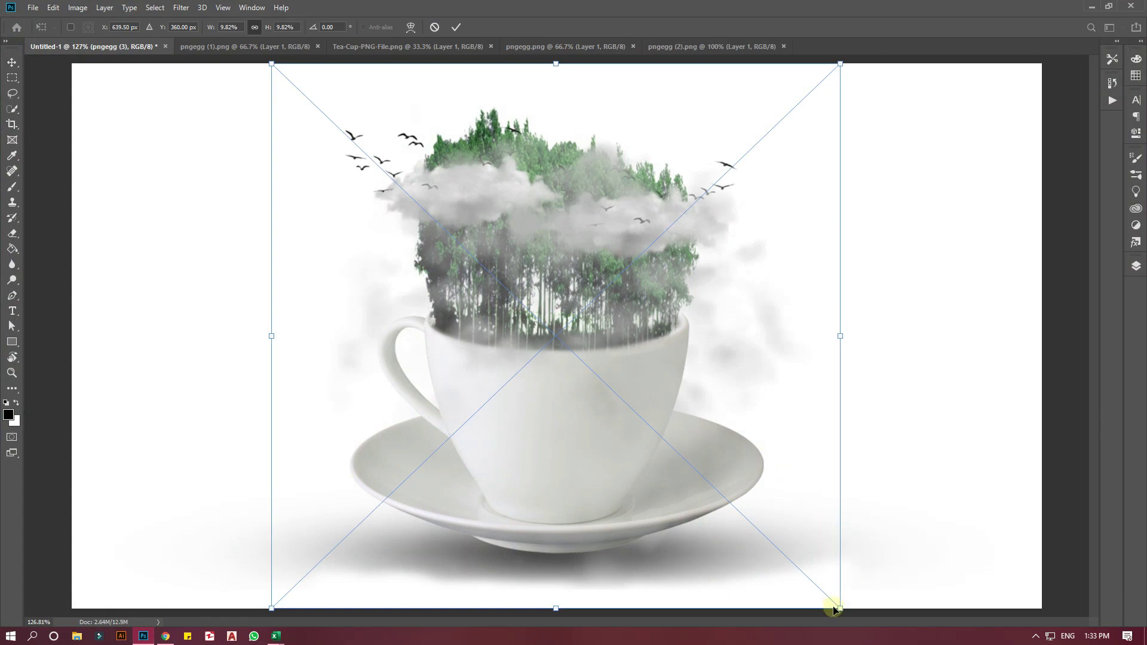
pyautogui.moveTo(837, 607); pyautogui.dragTo(410, 212)
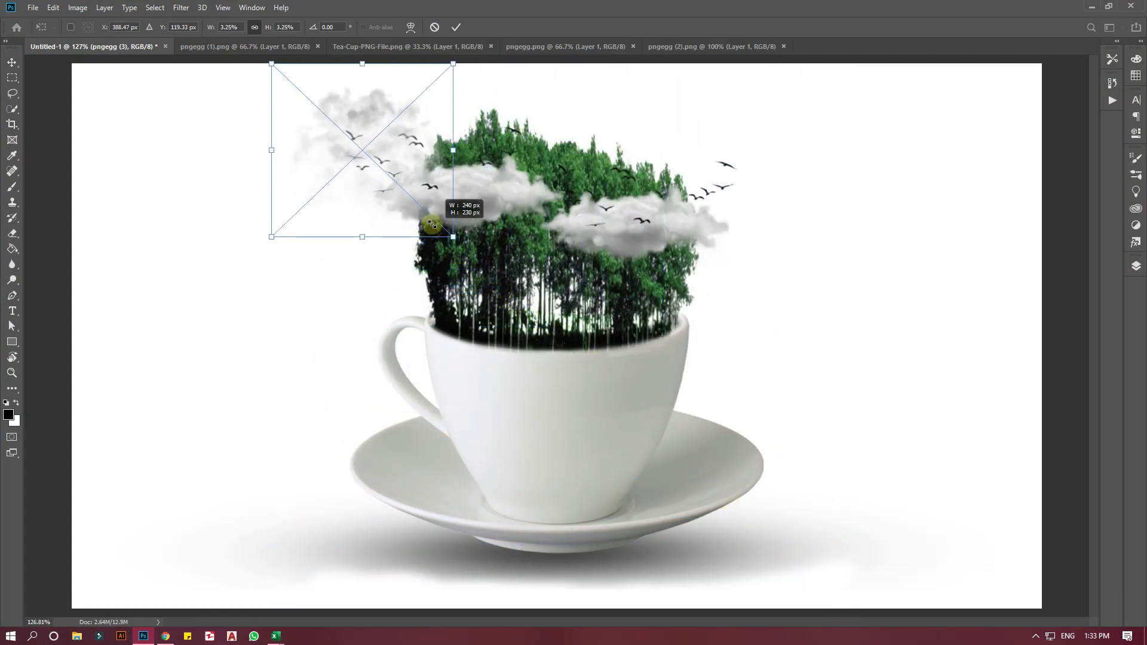
pyautogui.moveTo(361, 178)
pyautogui.mouseDown()
pyautogui.moveTo(524, 300)
pyautogui.moveTo(543, 298)
pyautogui.mouseUp()
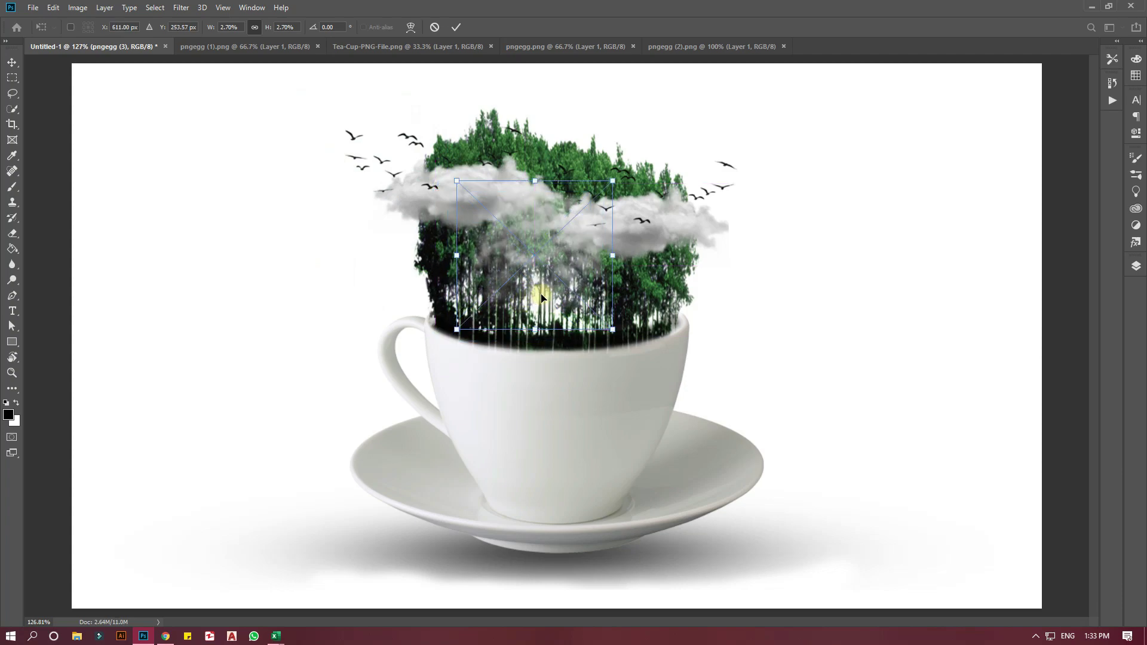
pyautogui.press('Return')
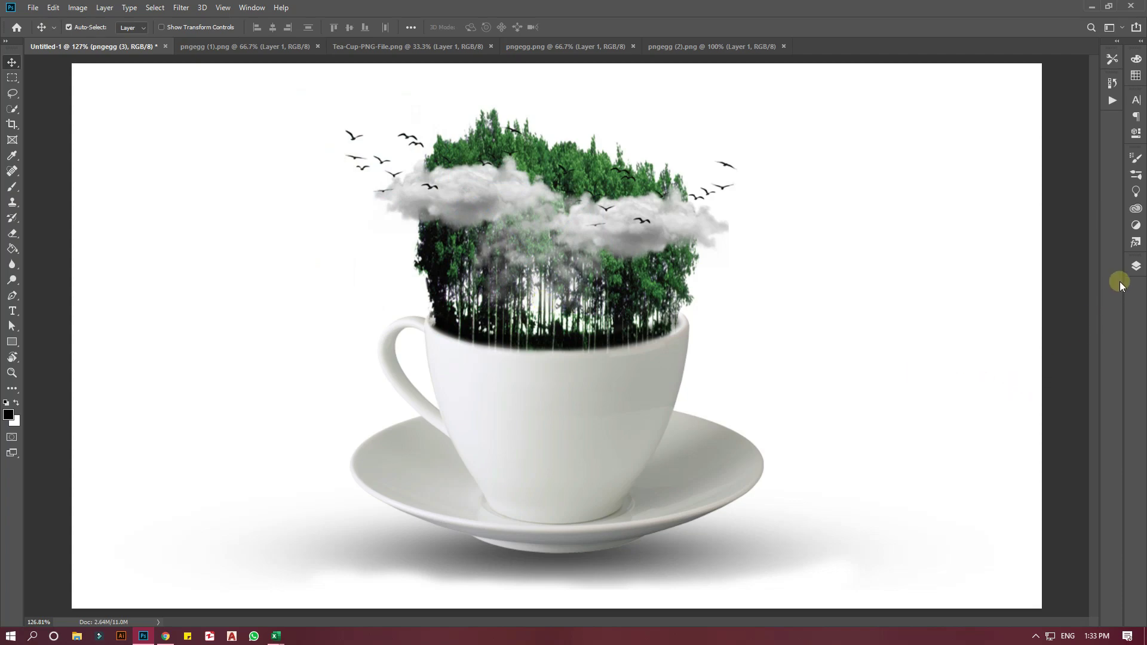
pyautogui.click(1134, 267)
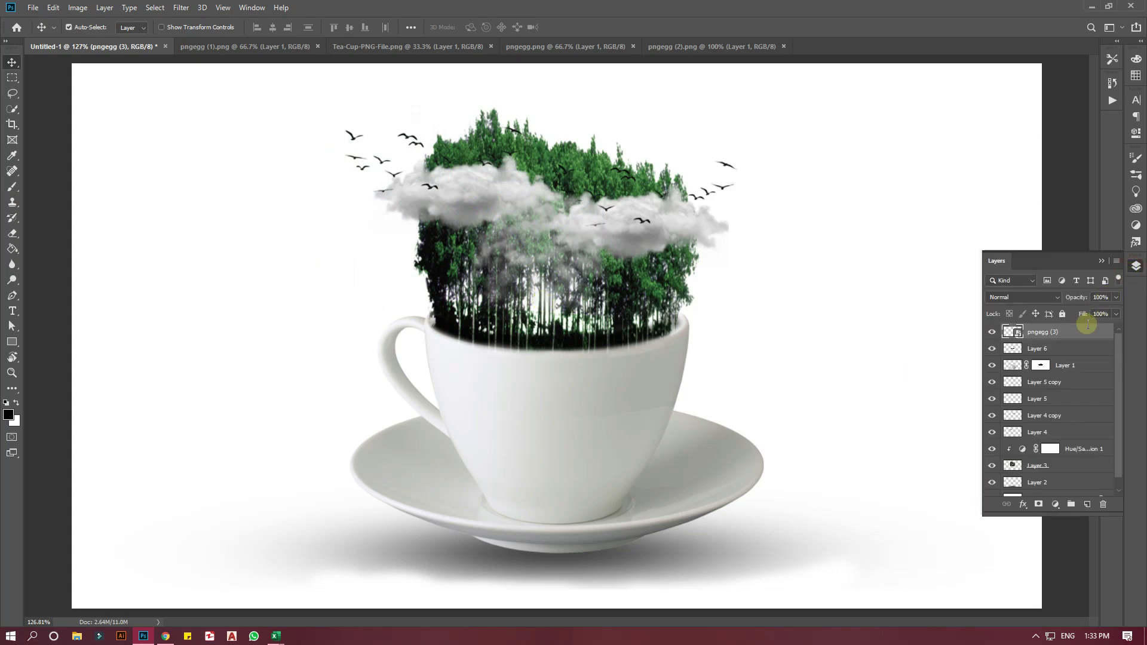
# - Move the pngegg (3) mist layer below Layer 4 and set its fill to 38%
pyautogui.moveTo(1057, 333); pyautogui.dragTo(1058, 404)
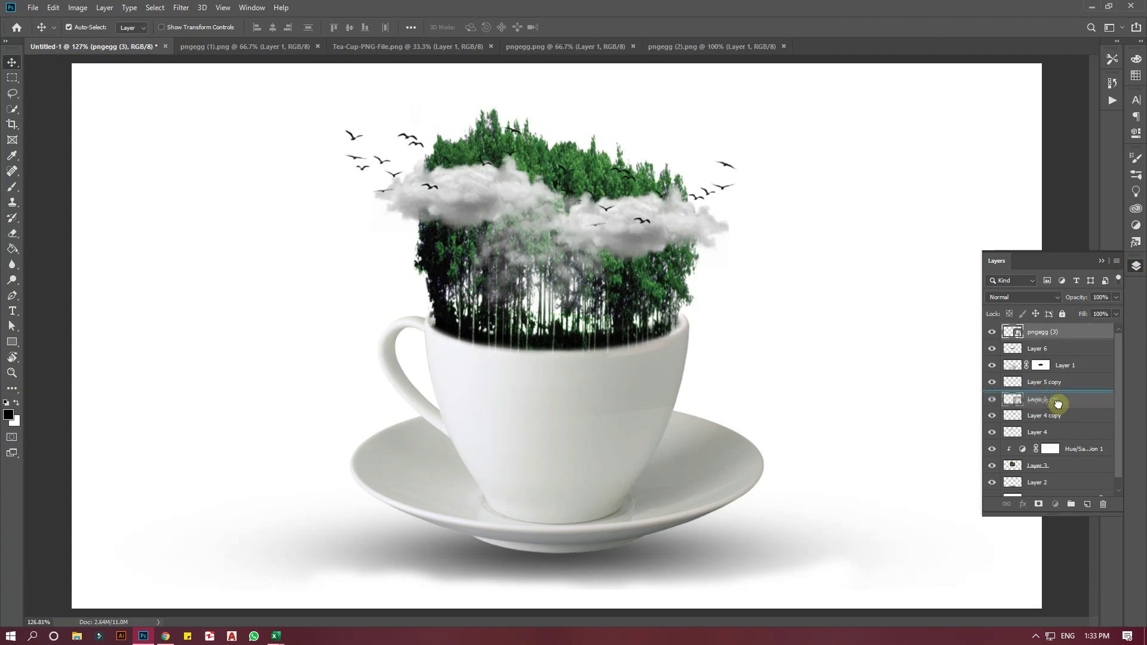
pyautogui.moveTo(1058, 404); pyautogui.dragTo(1061, 439)
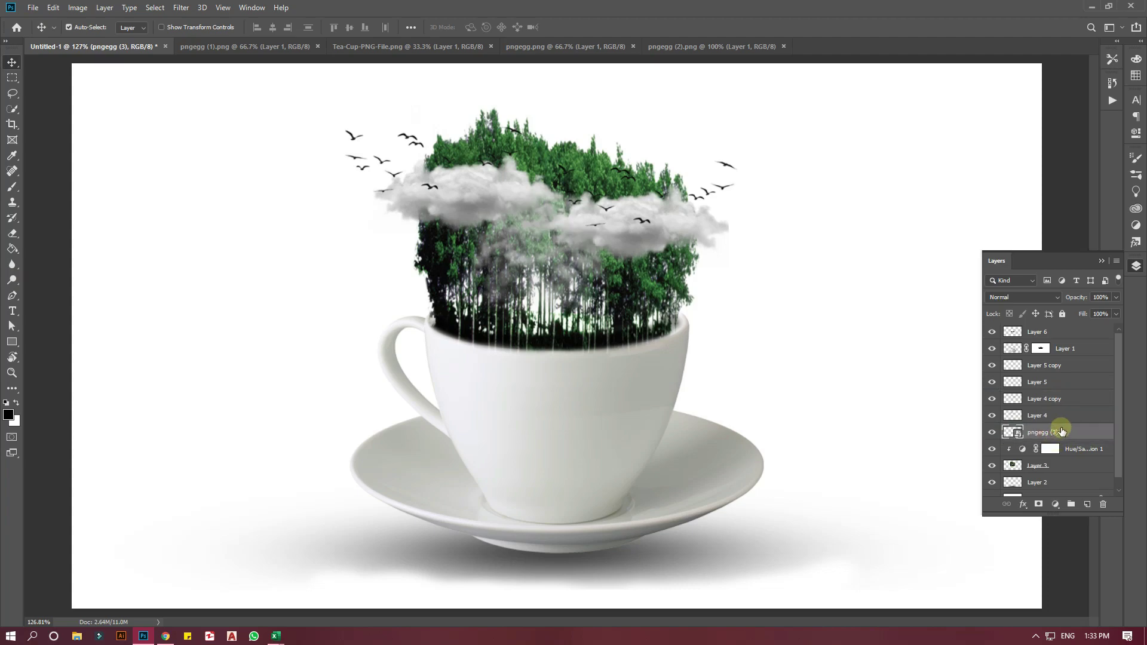
pyautogui.moveTo(1116, 318); pyautogui.dragTo(1091, 328)
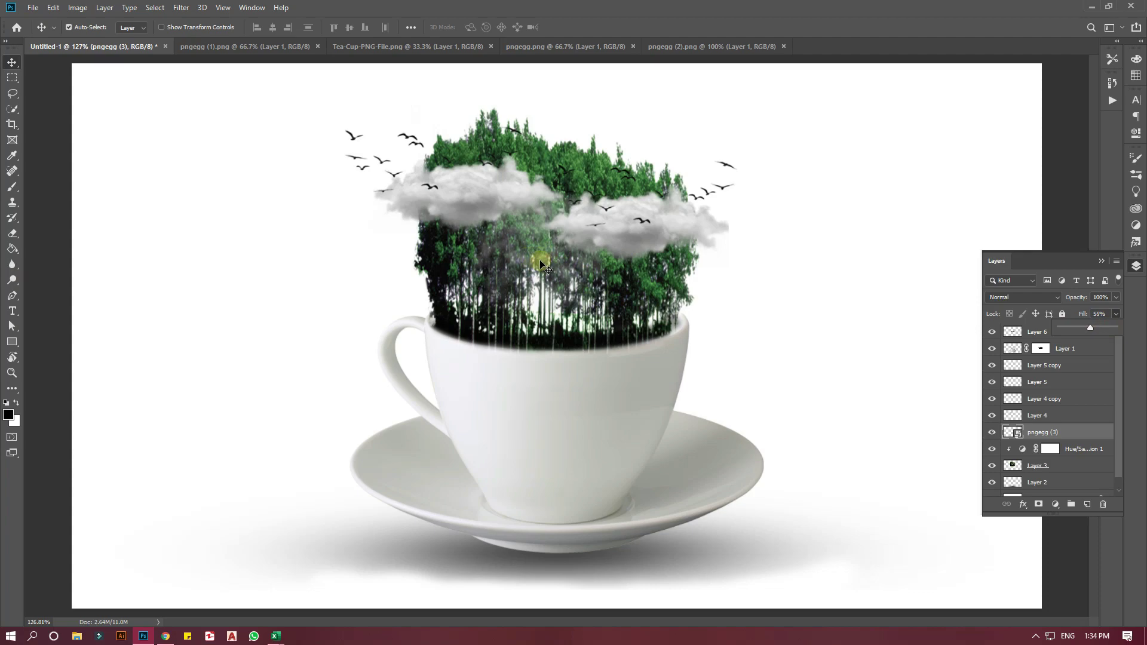
pyautogui.moveTo(541, 263); pyautogui.dragTo(869, 305)
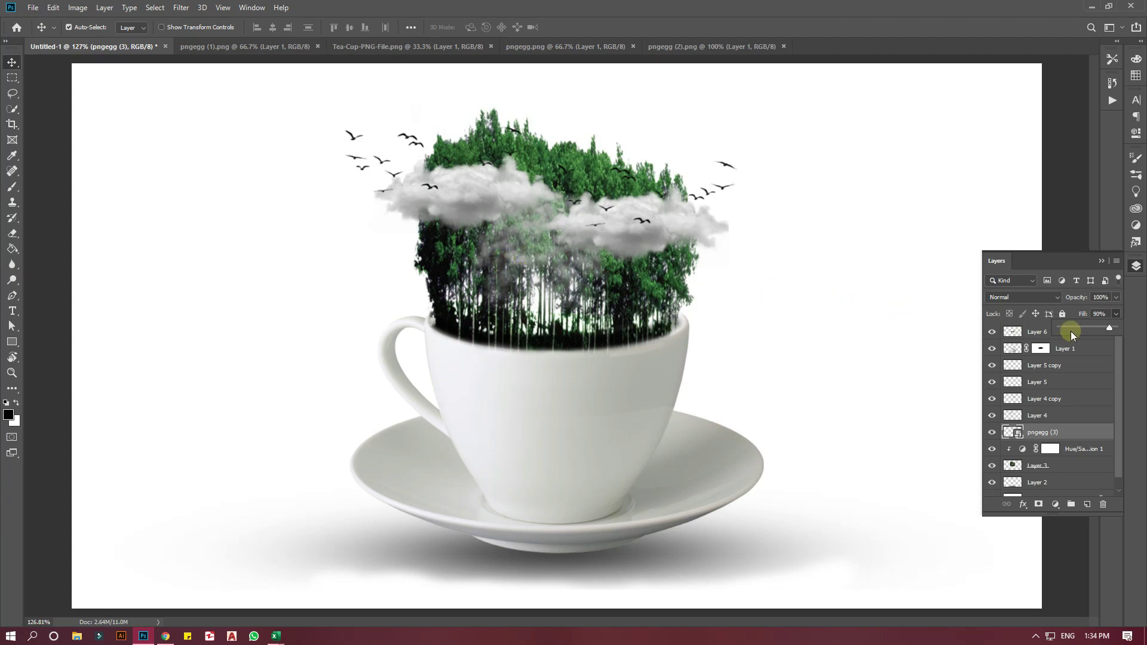
pyautogui.click(1116, 314)
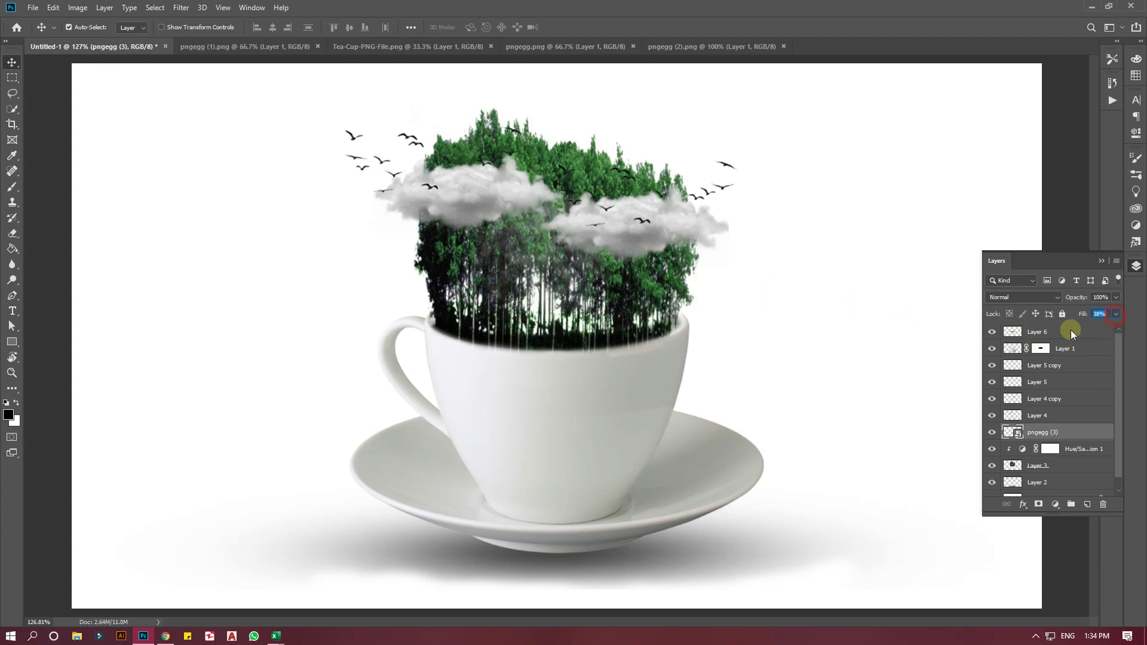
pyautogui.click(903, 357)
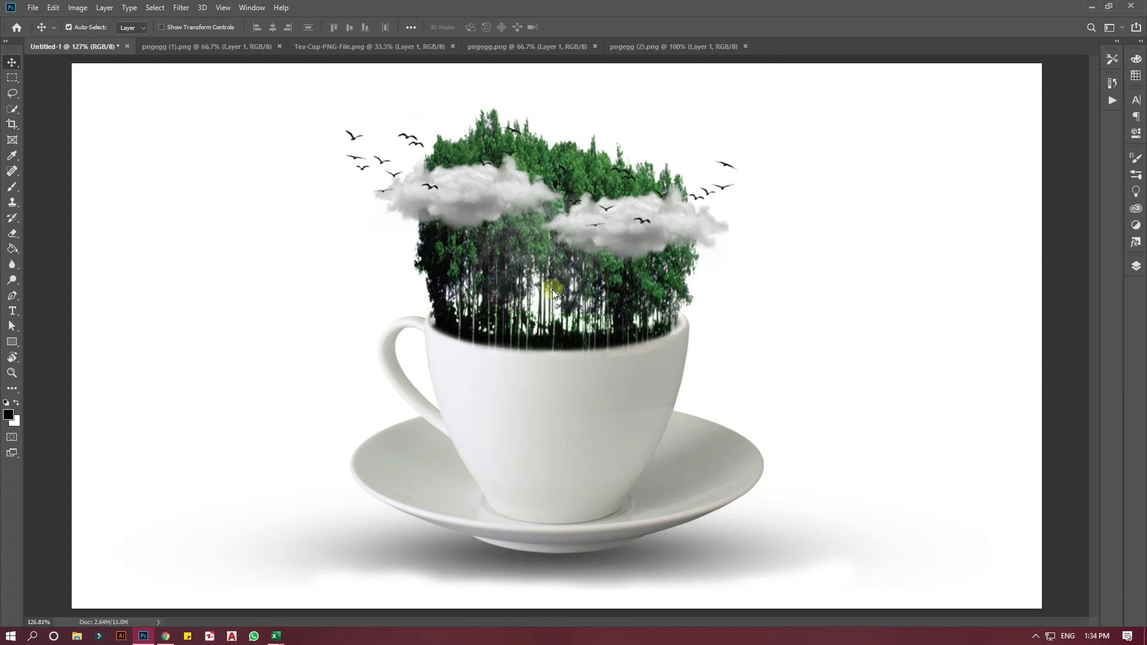
# - With Auto-Select off, enlarge pngegg (3) to about 3.39% and shift it up and right among the trunks
pyautogui.press('ctrl')
pyautogui.click(1136, 266)
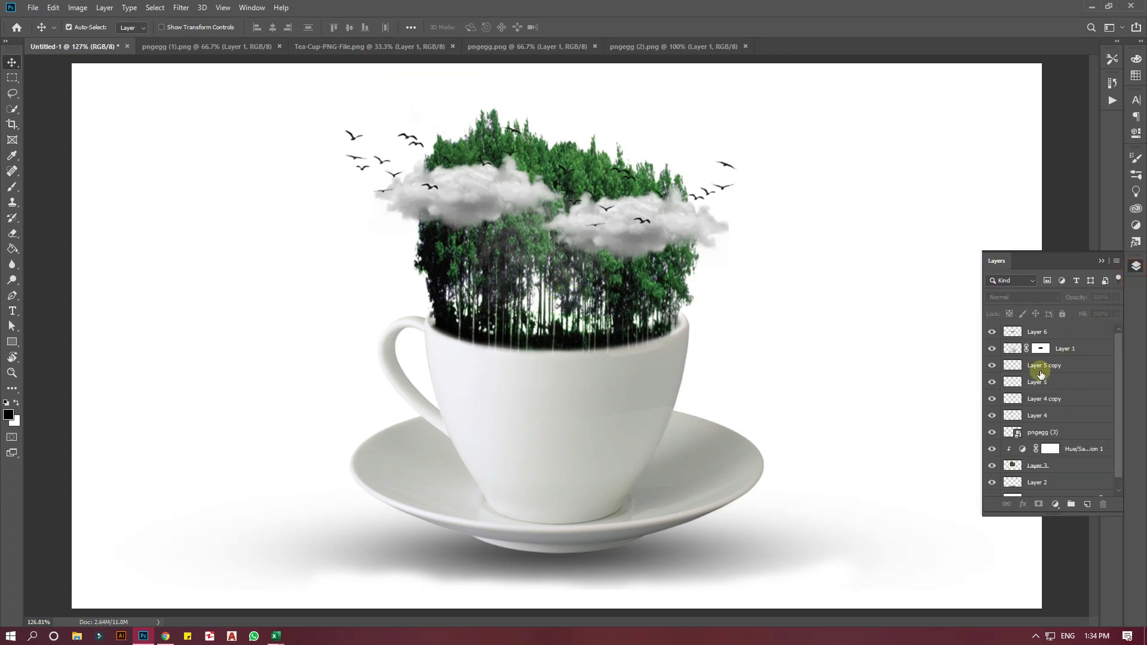
pyautogui.click(1045, 415)
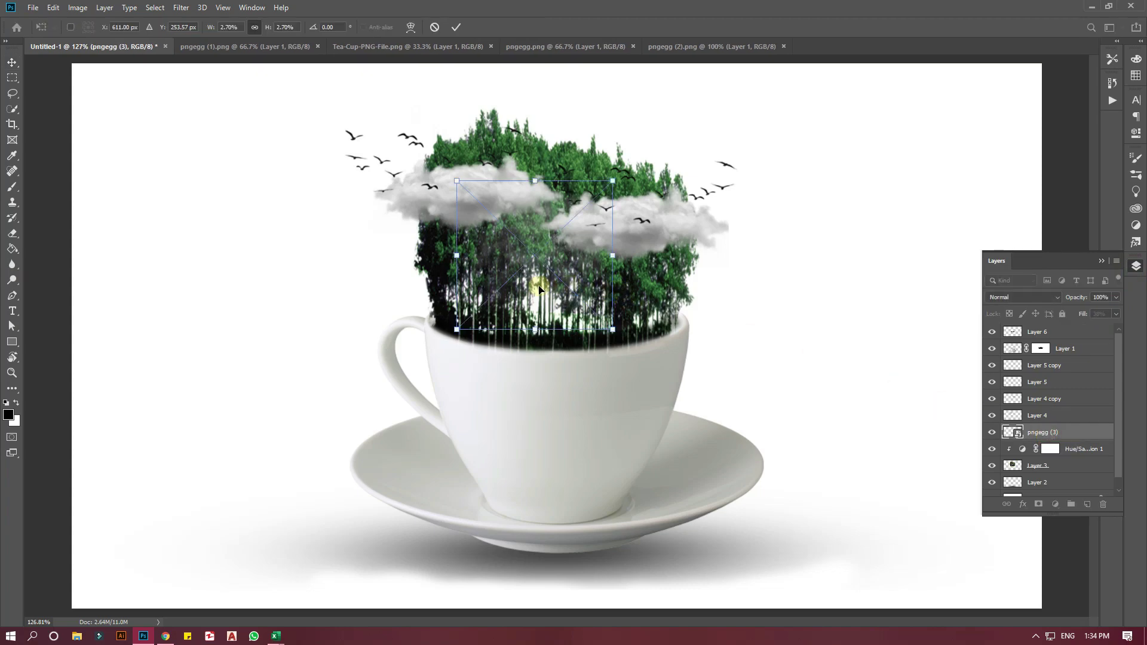
pyautogui.hotkey('ctrl', 't')
pyautogui.moveTo(540, 287); pyautogui.dragTo(545, 192)
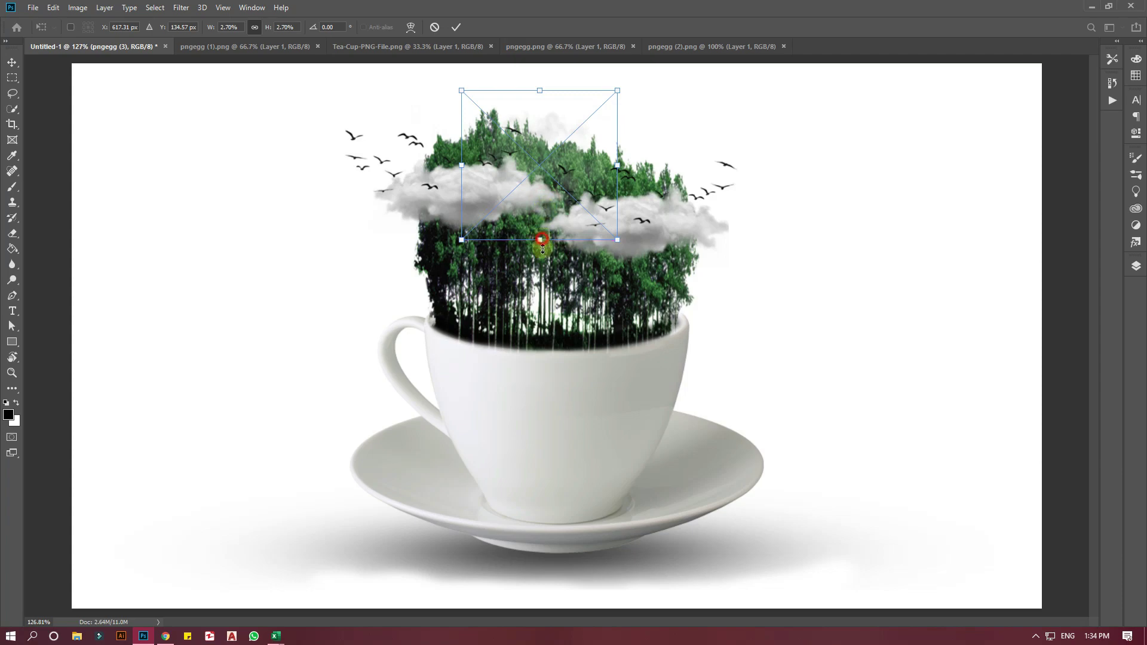
pyautogui.moveTo(540, 240); pyautogui.dragTo(540, 278)
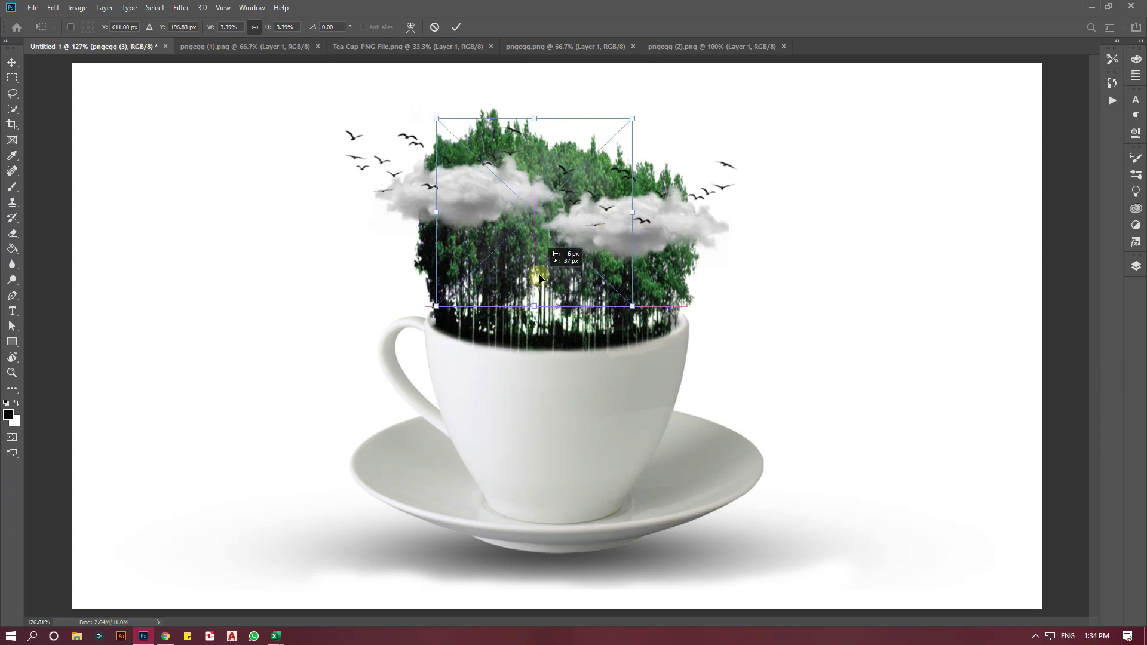
pyautogui.moveTo(542, 275); pyautogui.dragTo(544, 277)
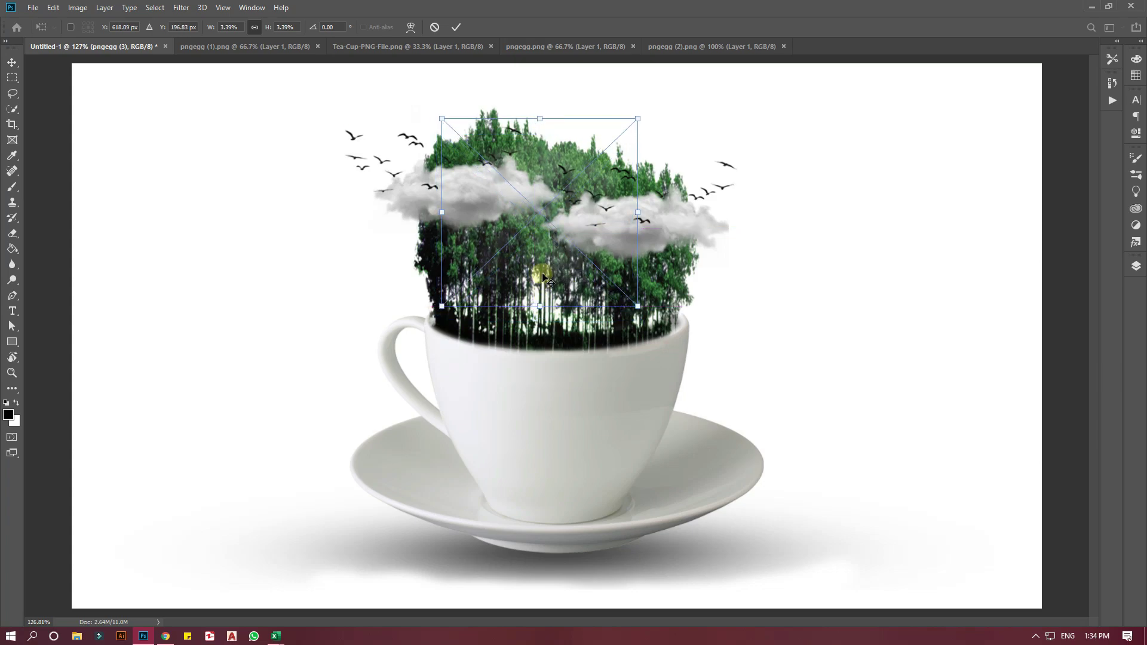
pyautogui.press('Return')
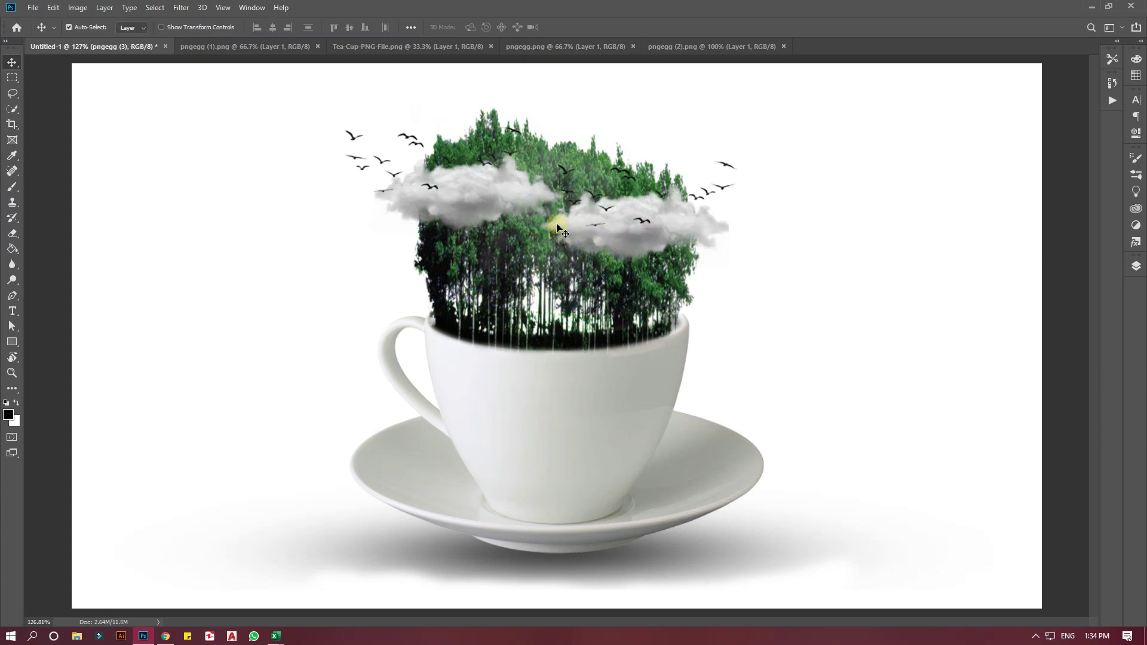